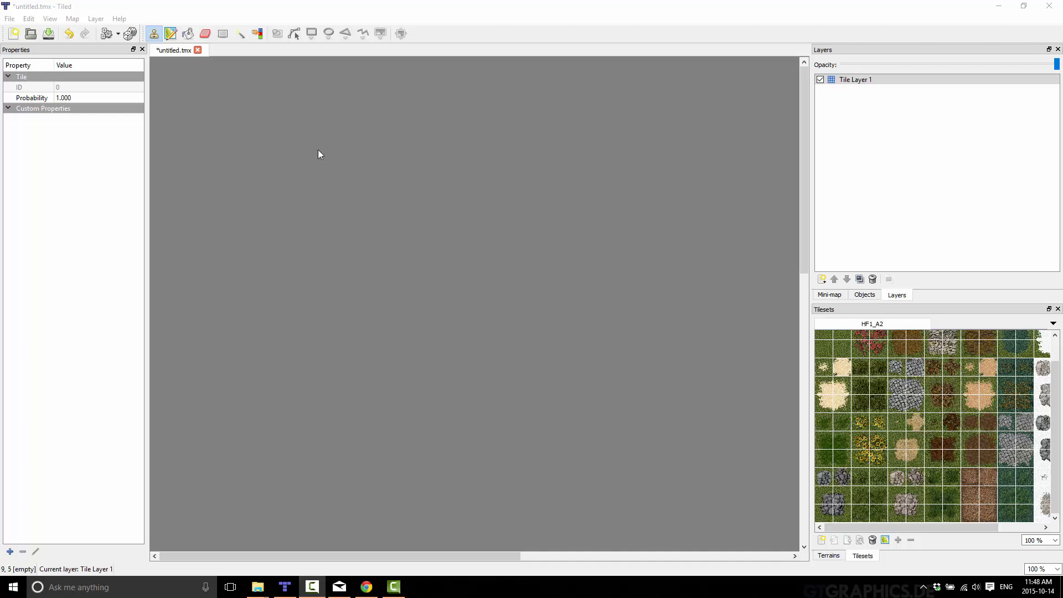
# - Show the tile grid on the untitled map
pyautogui.click(168, 51)
pyautogui.scroll(-5, 309, 232)
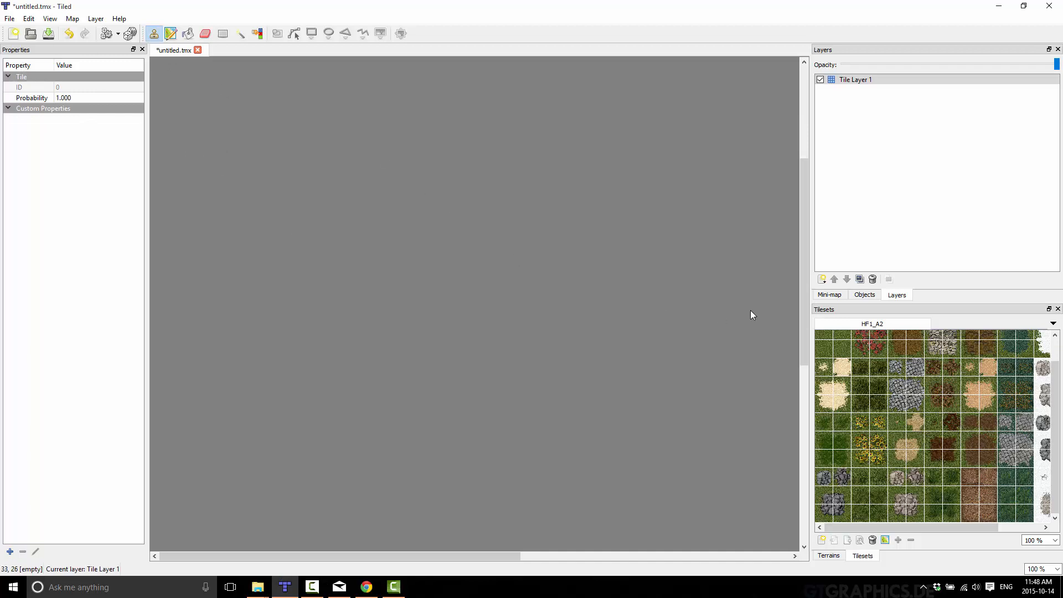
pyautogui.click(50, 18)
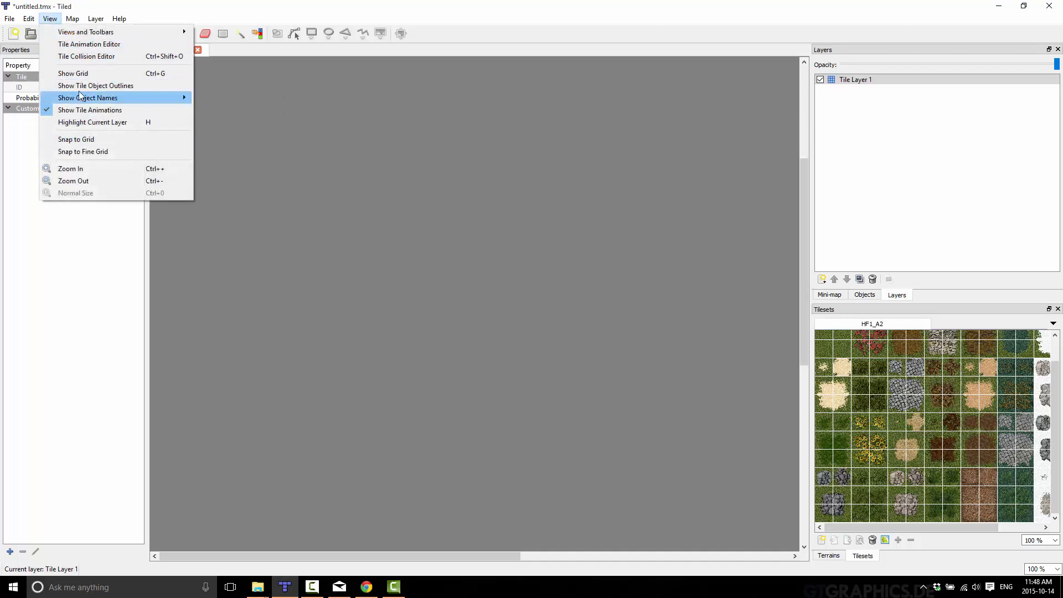
pyautogui.click(85, 75)
pyautogui.scroll(-2, 437, 241)
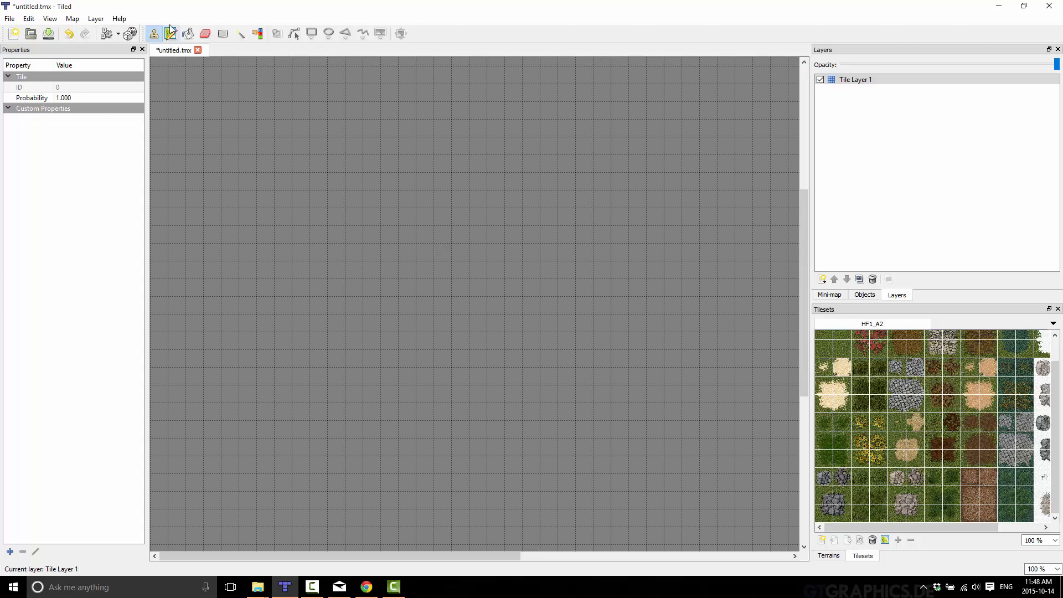
# - Fill the whole tile layer with the plain grass tile from the HF1_A2 tileset using the Bucket Fill tool
pyautogui.click(188, 33)
pyautogui.scroll(1, 878, 390)
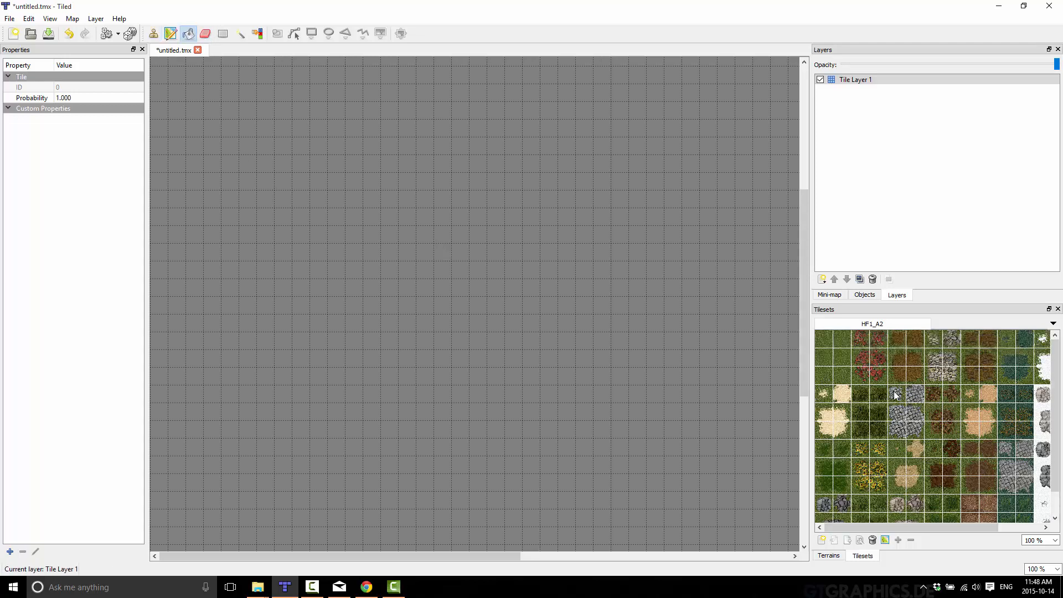
pyautogui.click(824, 339)
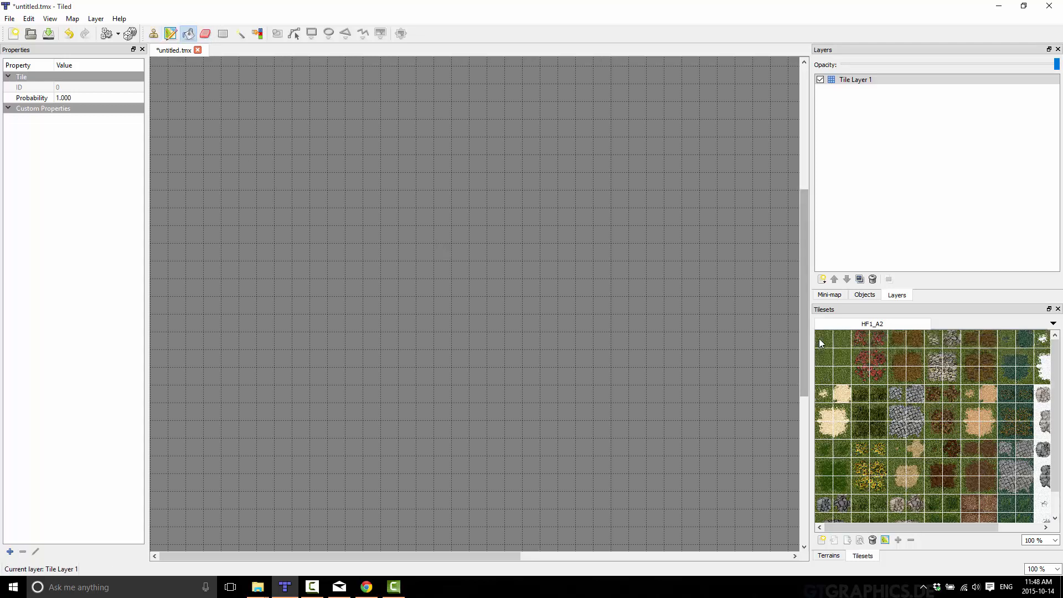
pyautogui.click(217, 138)
pyautogui.click(197, 112)
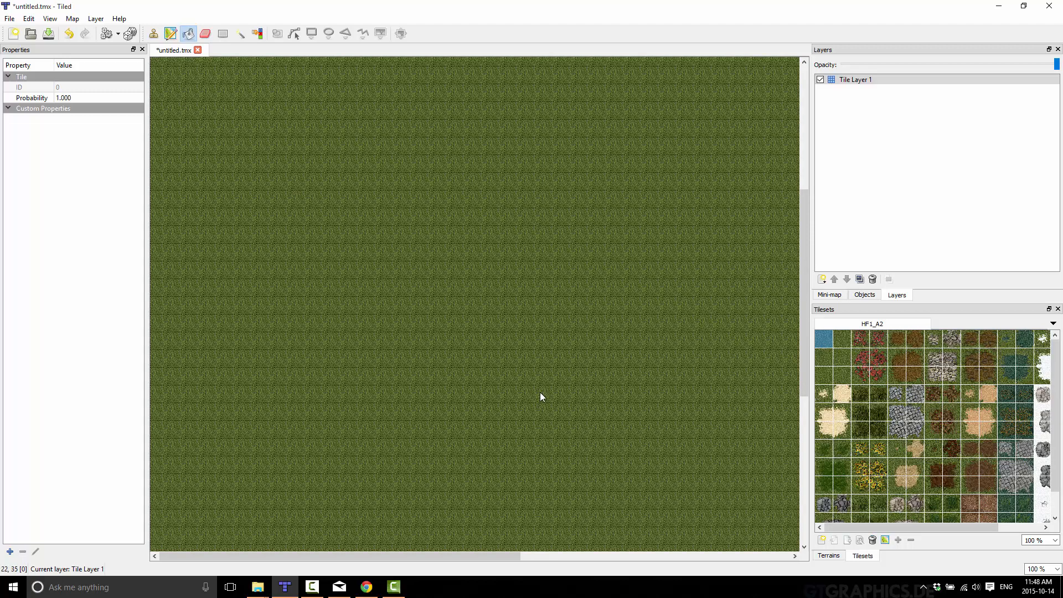
# - Stamp five separate single sand tiles from the HF1_A2 tileset onto the grass with the Stamp Brush
pyautogui.click(842, 394)
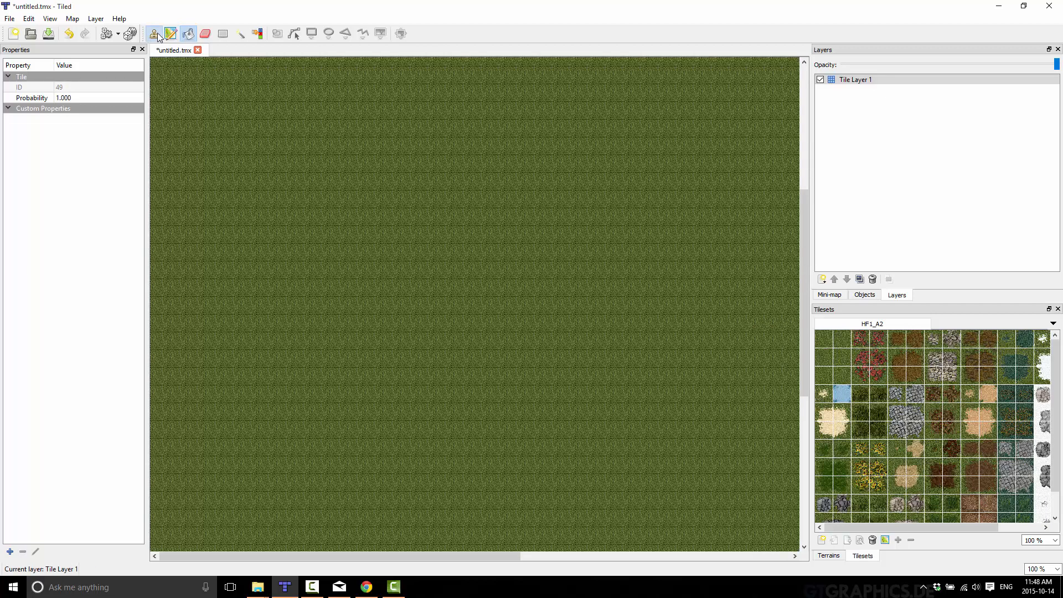
pyautogui.click(154, 33)
pyautogui.click(295, 154)
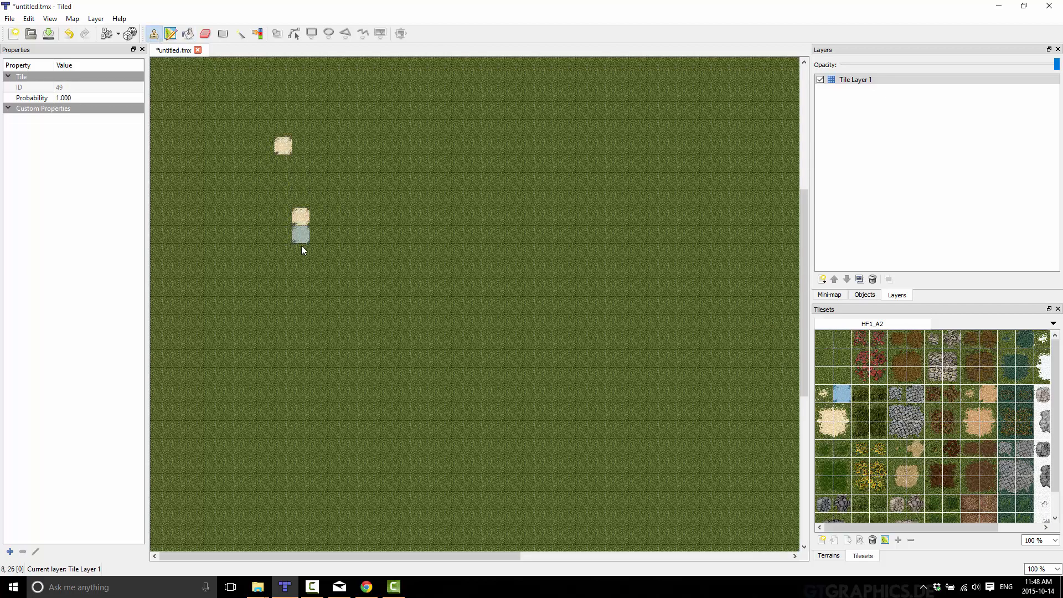
pyautogui.click(291, 281)
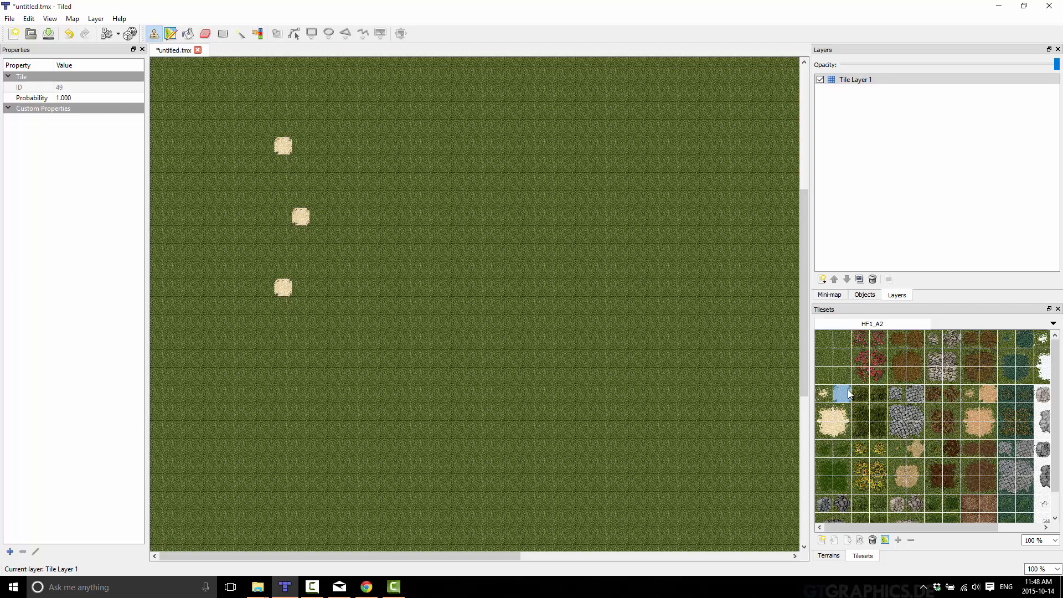
pyautogui.click(410, 203)
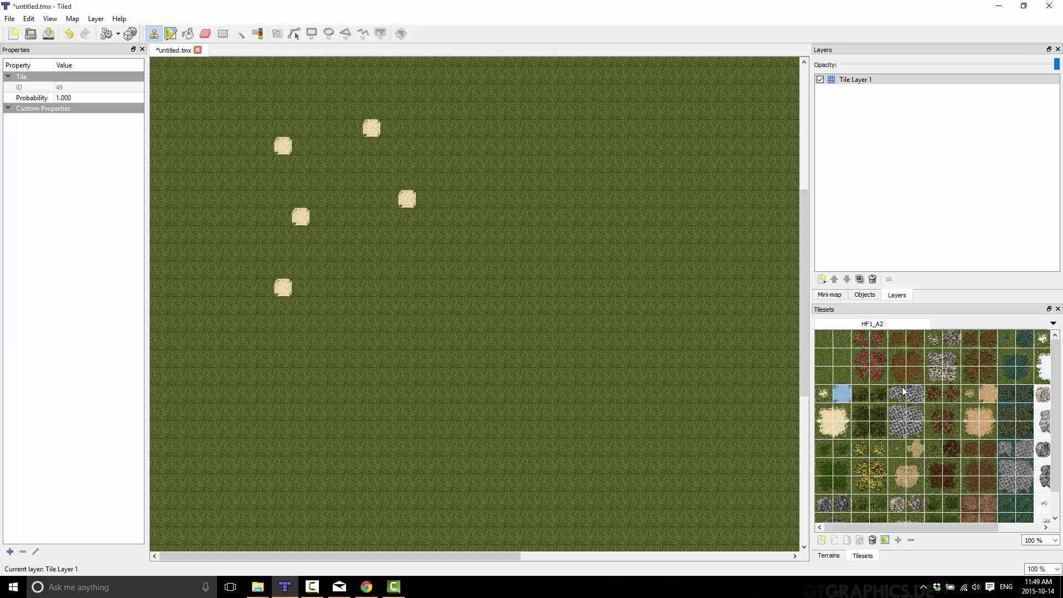
# - Create a new orthogonal map 8 tiles wide and 8 tiles high with 32 px tiles
pyautogui.click(14, 33)
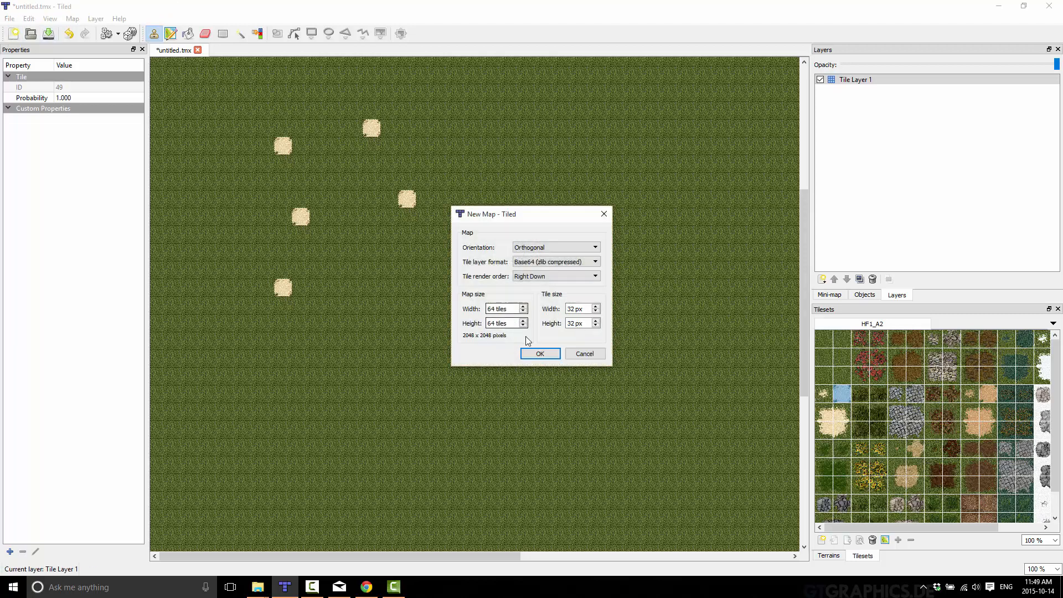
pyautogui.doubleClick(492, 308)
pyautogui.write('8')
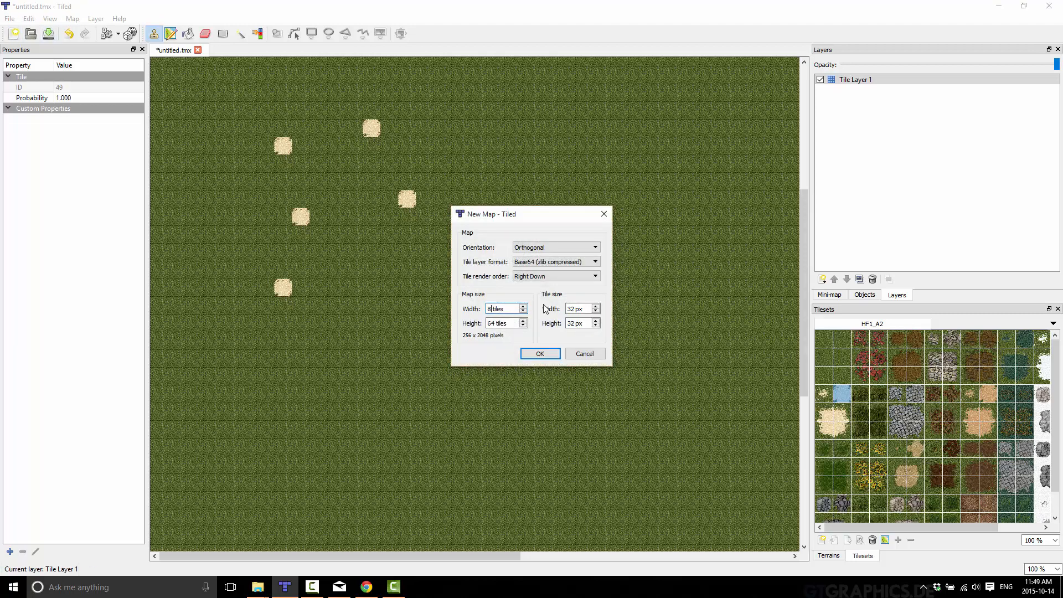
pyautogui.press('Tab')
pyautogui.write('8')
pyautogui.press('Return')
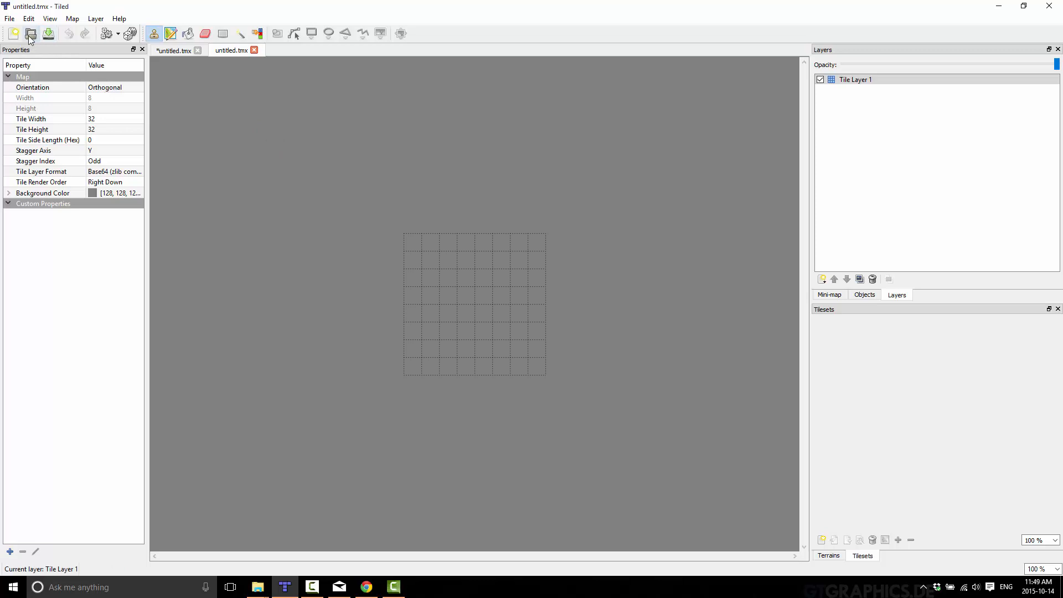
# - Save the new 8 by 8 map as rule1 on the Desktop
pyautogui.click(9, 19)
pyautogui.click(28, 83)
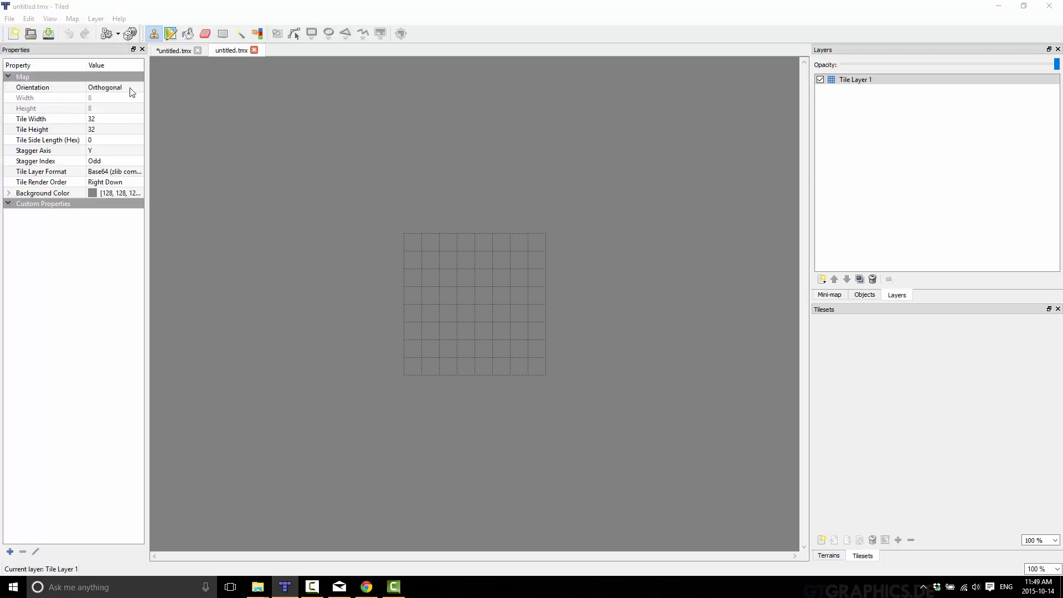
pyautogui.write('rule1')
pyautogui.press('Return')
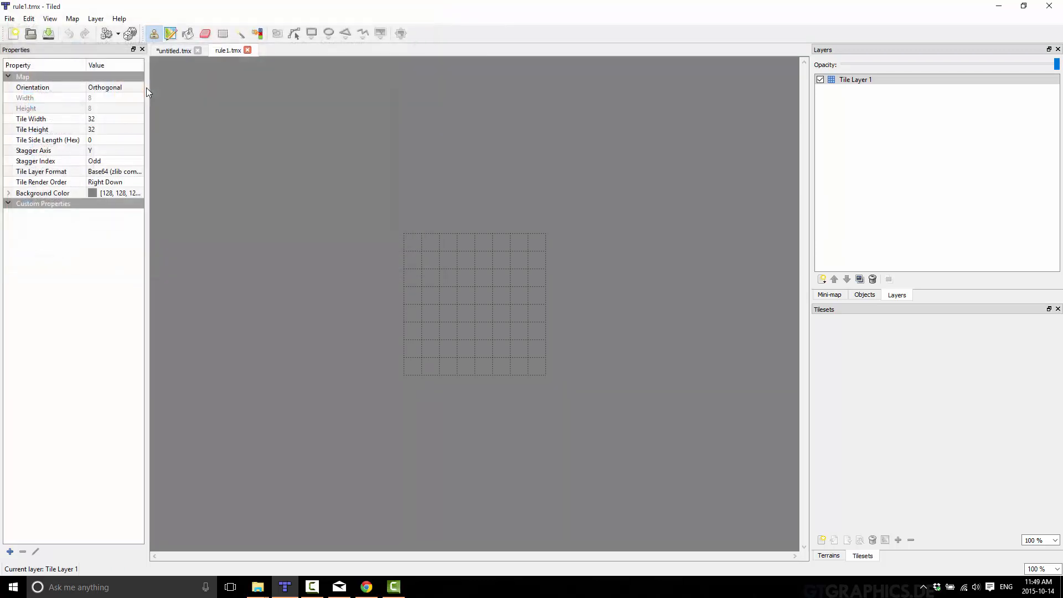
# - Save the grass map on the Desktop as untitled.tmx
pyautogui.click(172, 51)
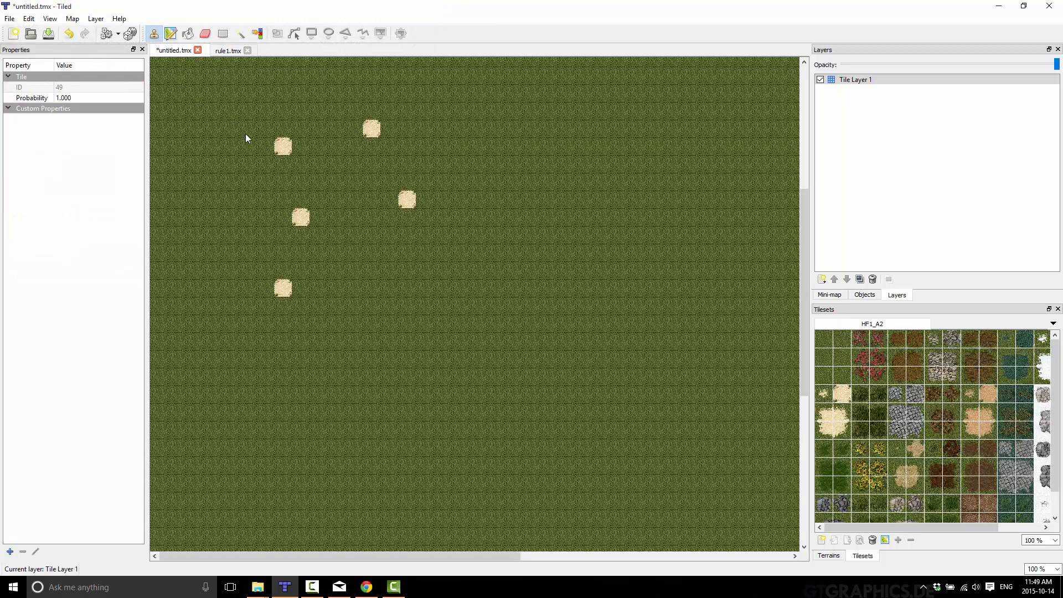
pyautogui.hotkey('ctrl', 's')
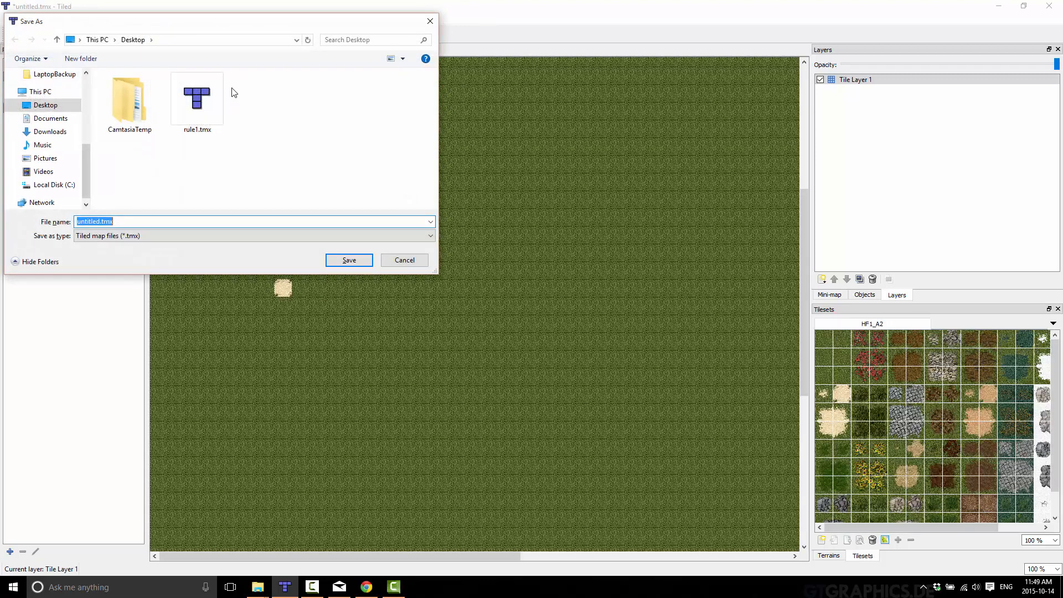
pyautogui.click(349, 261)
# - Rename the only tile layer of the untitled map to ground
pyautogui.click(230, 51)
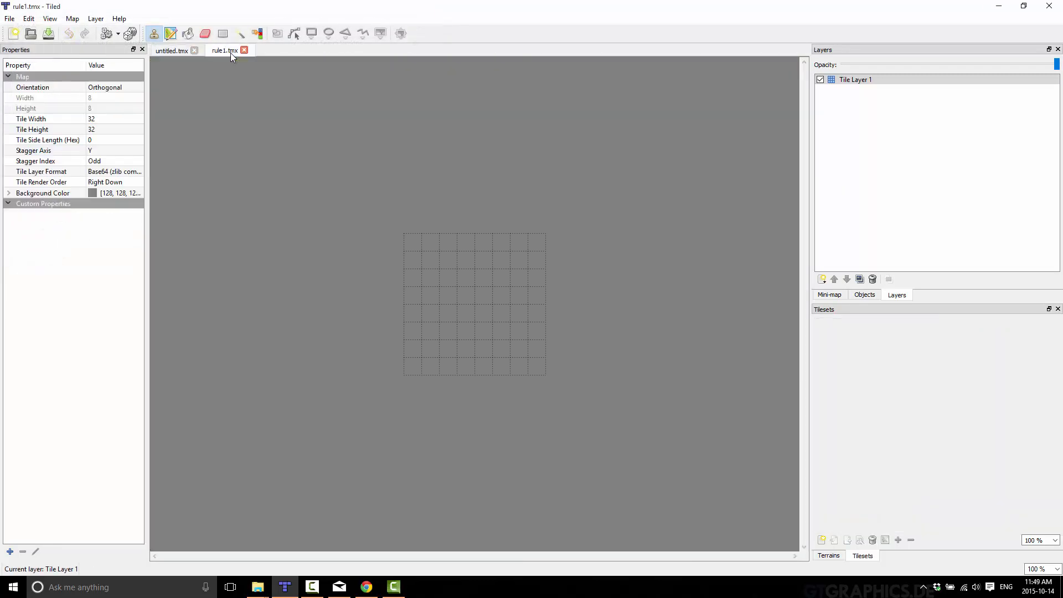
pyautogui.click(175, 52)
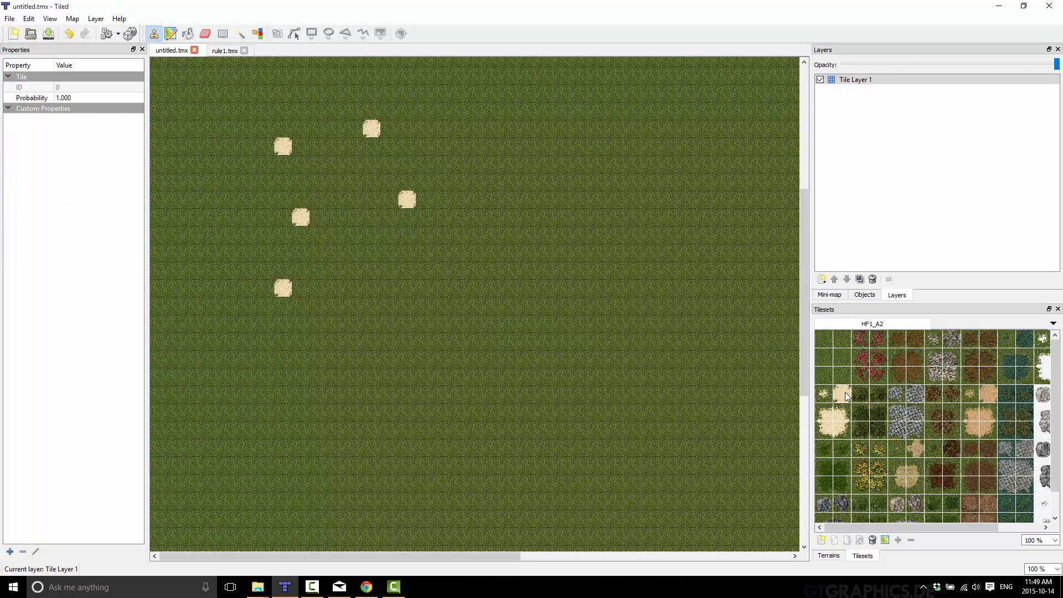
pyautogui.click(225, 50)
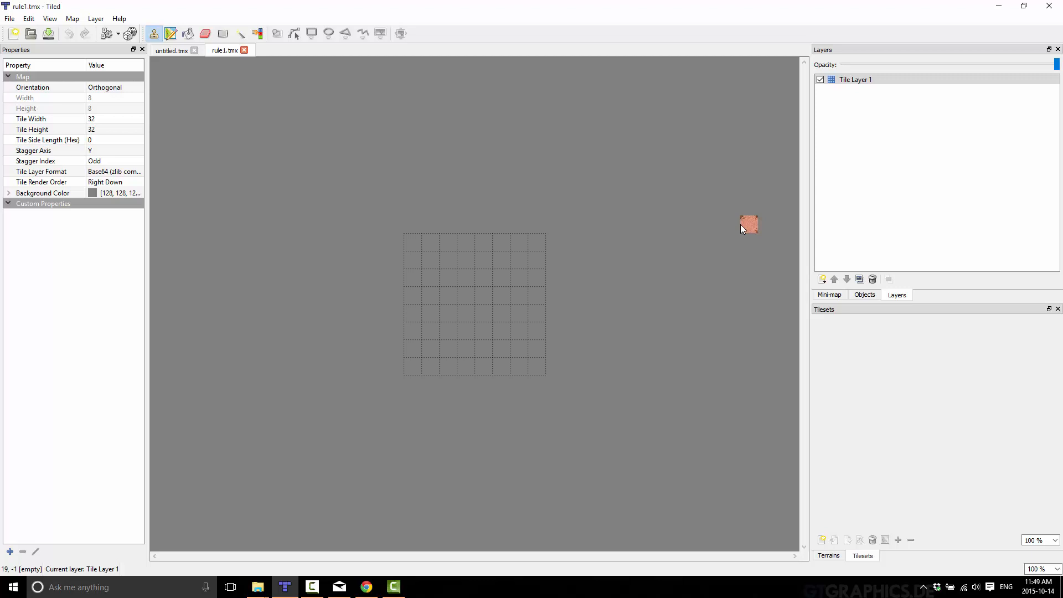
pyautogui.click(173, 51)
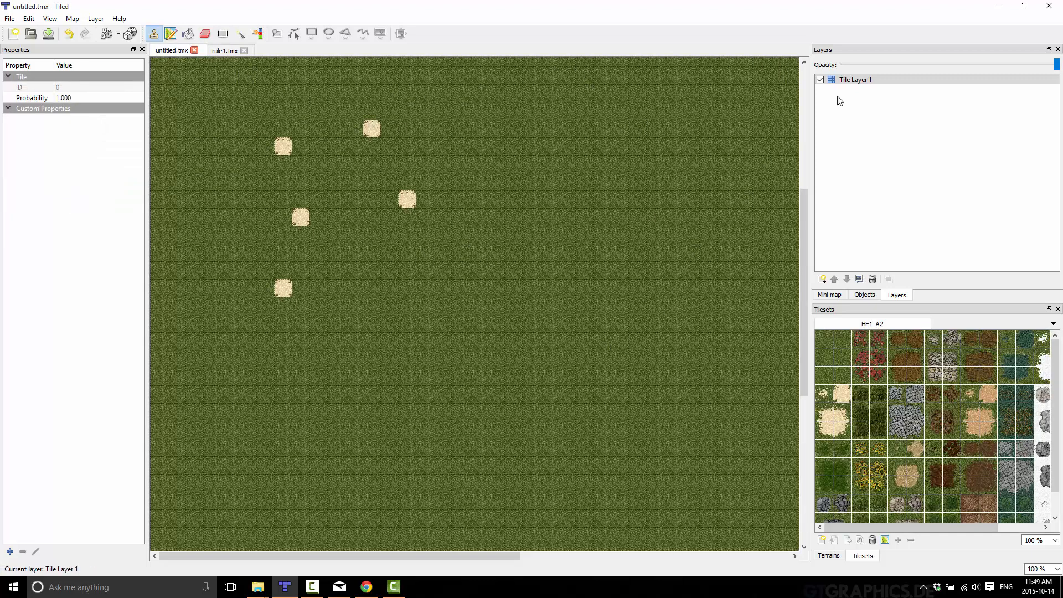
pyautogui.click(866, 83)
pyautogui.doubleClick(865, 82)
pyautogui.write('ground')
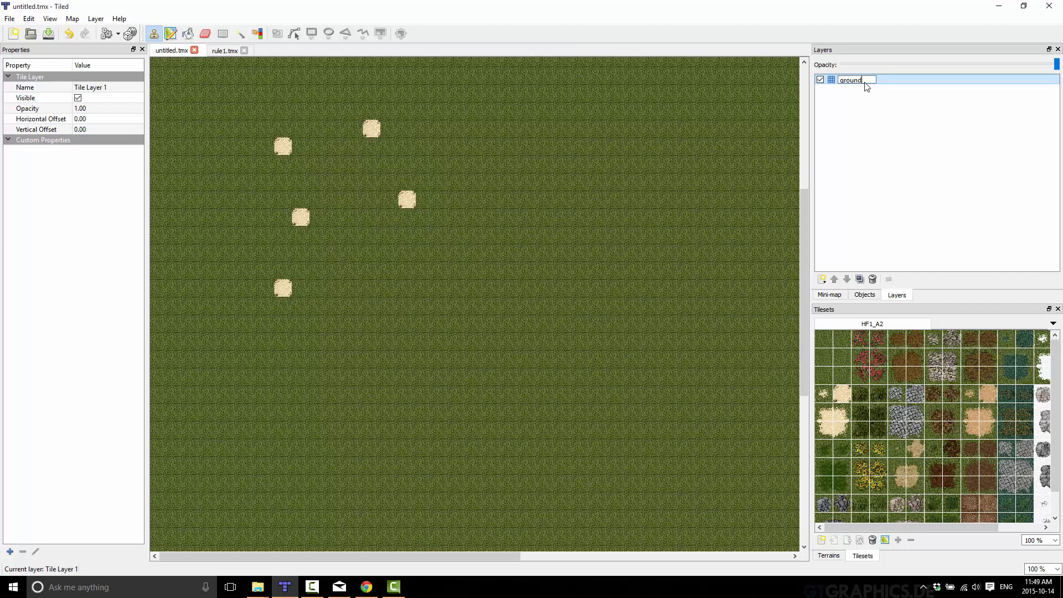
pyautogui.press('Return')
# - Rename the only tile layer of the rule1 map to input_ground
pyautogui.click(226, 51)
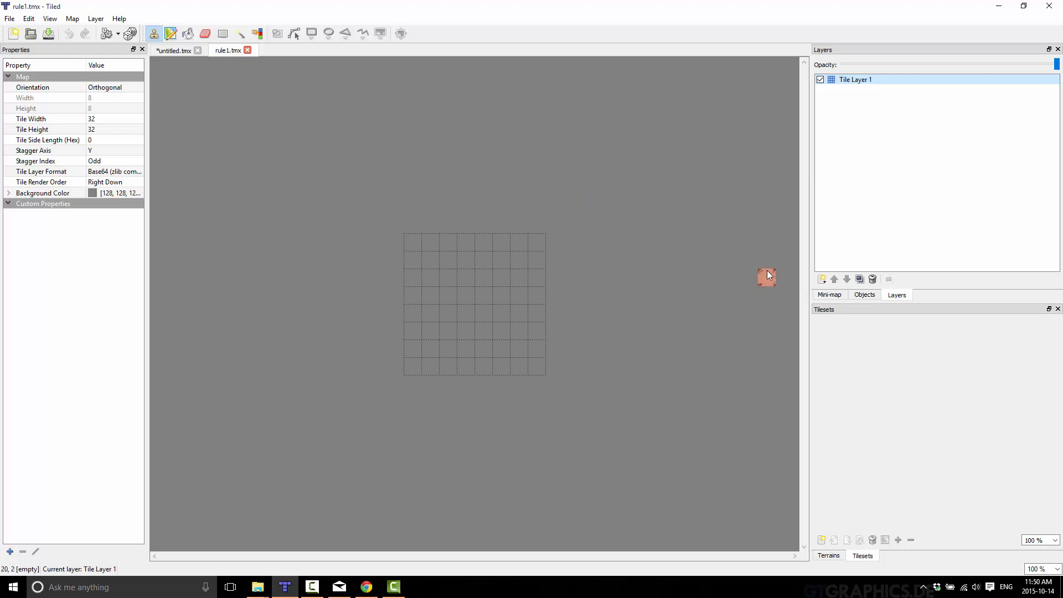
pyautogui.click(852, 81)
pyautogui.doubleClick(853, 82)
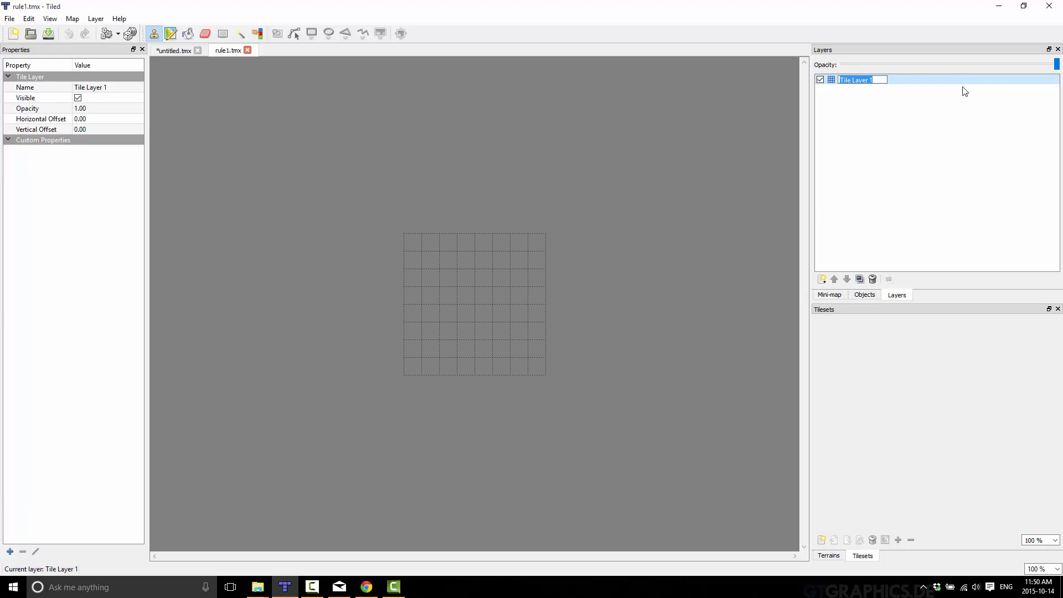
pyautogui.write('input_grpou')
pyautogui.press('BackSpace')
pyautogui.press('BackSpace')
pyautogui.press('BackSpace')
pyautogui.write('ound')
pyautogui.press('Return')
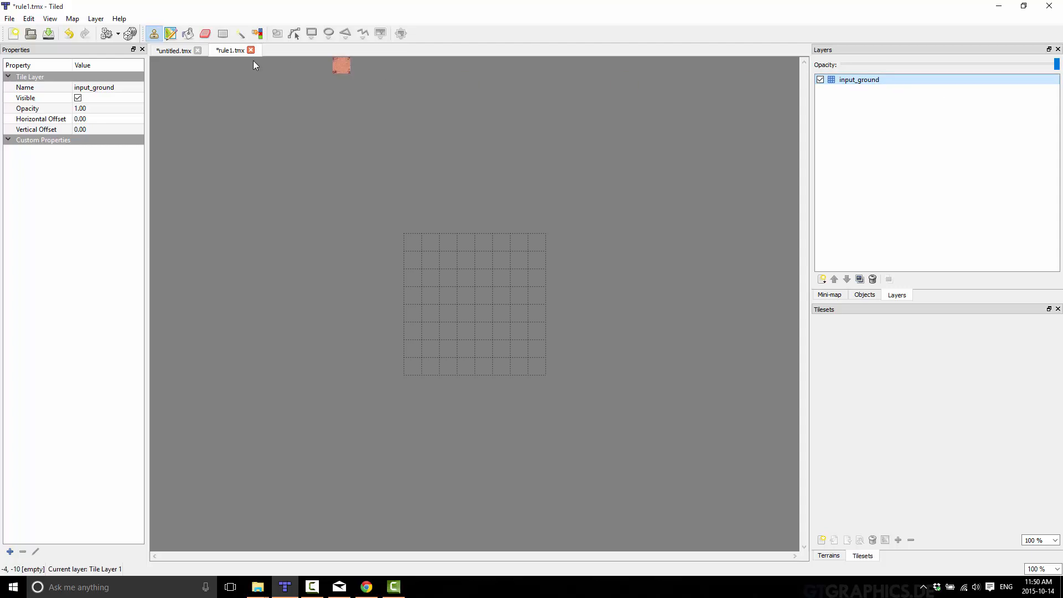
# - Add a second tile layer named output_ground to the rule1 map
pyautogui.click(174, 51)
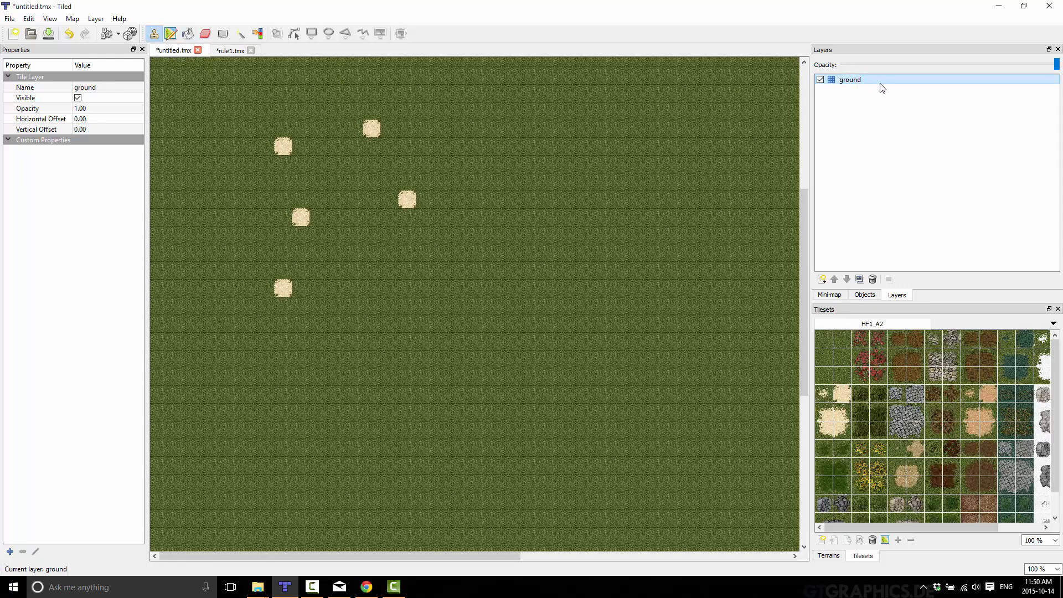
pyautogui.click(230, 51)
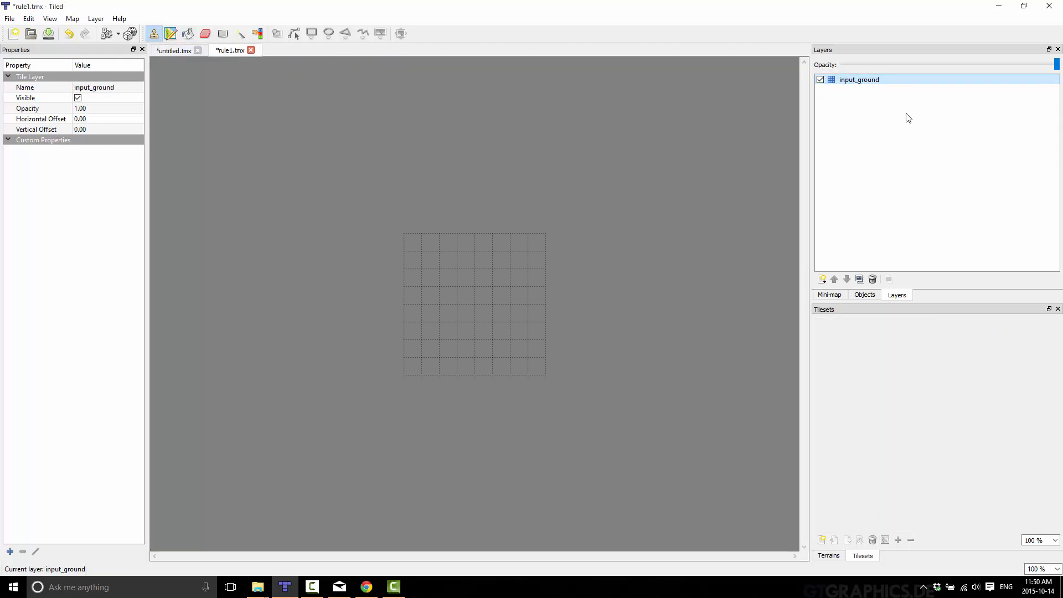
pyautogui.click(823, 278)
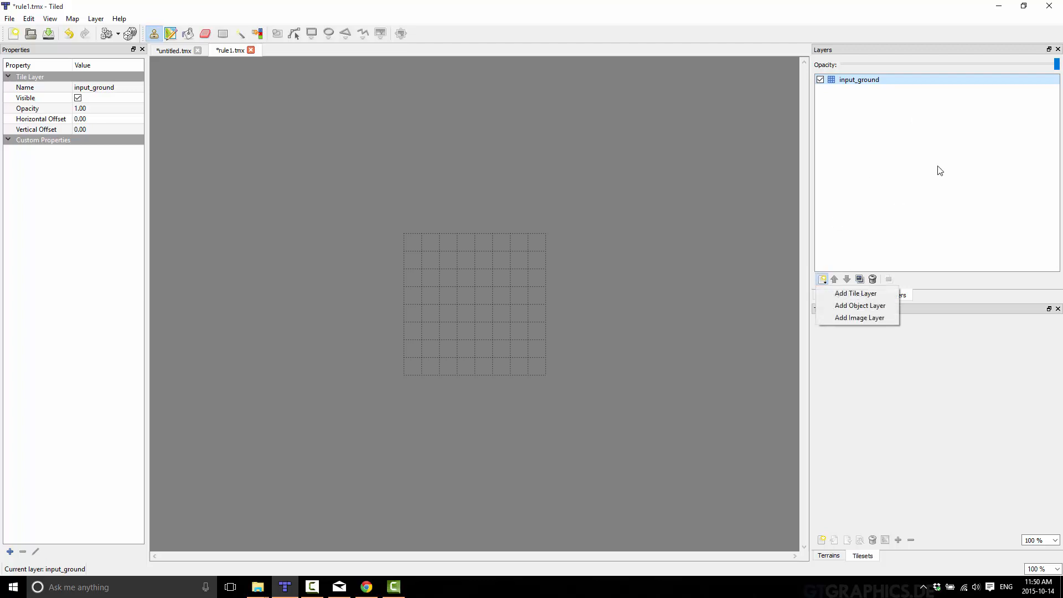
pyautogui.click(856, 294)
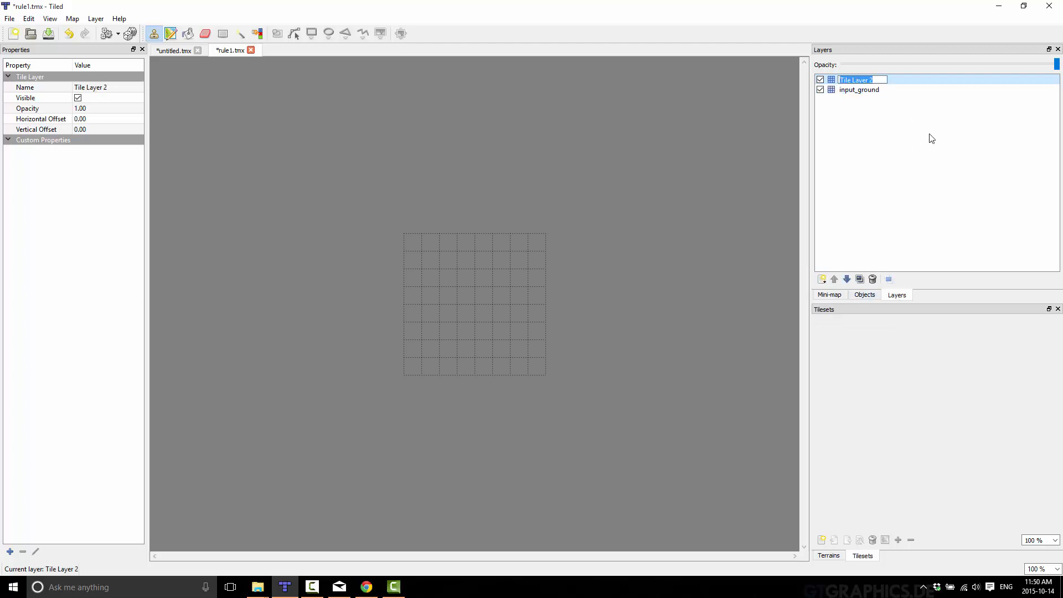
pyautogui.write('output_ground')
pyautogui.press('Return')
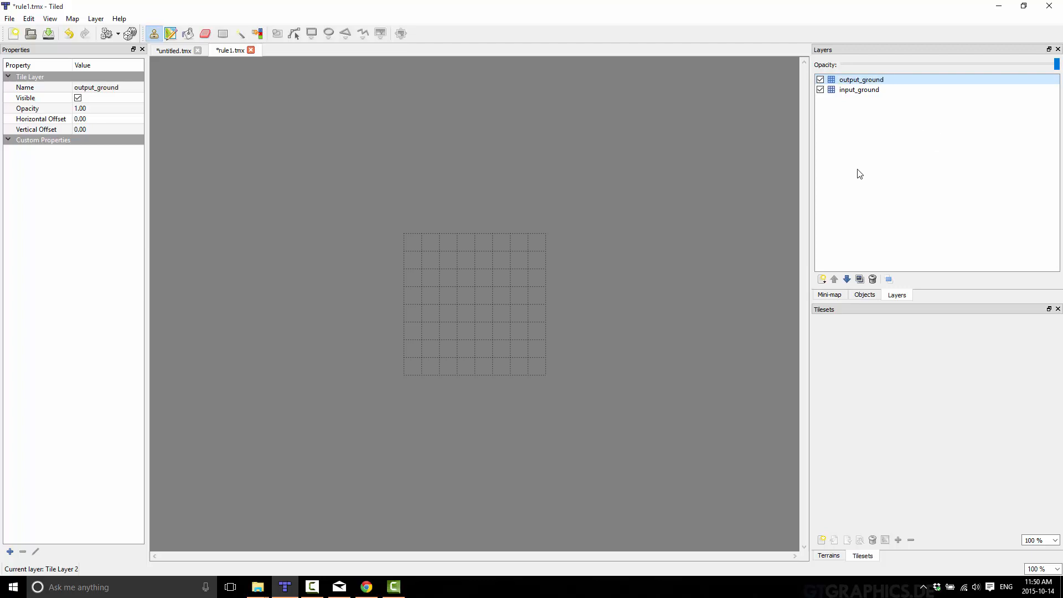
# - Add a tile layer named region to the rule1 map and move it below the input_ground layer
pyautogui.click(823, 279)
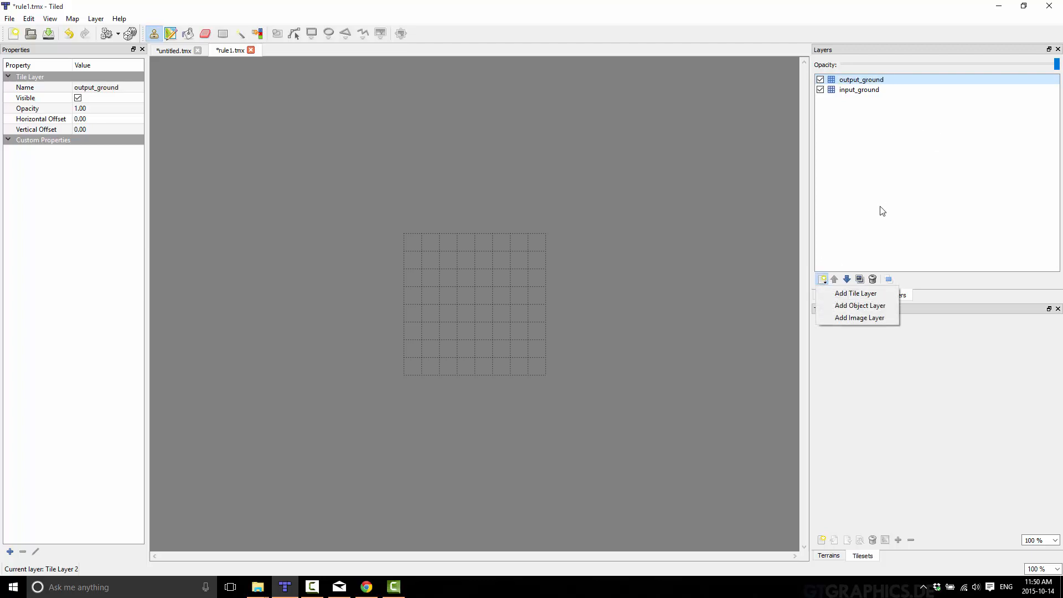
pyautogui.click(857, 293)
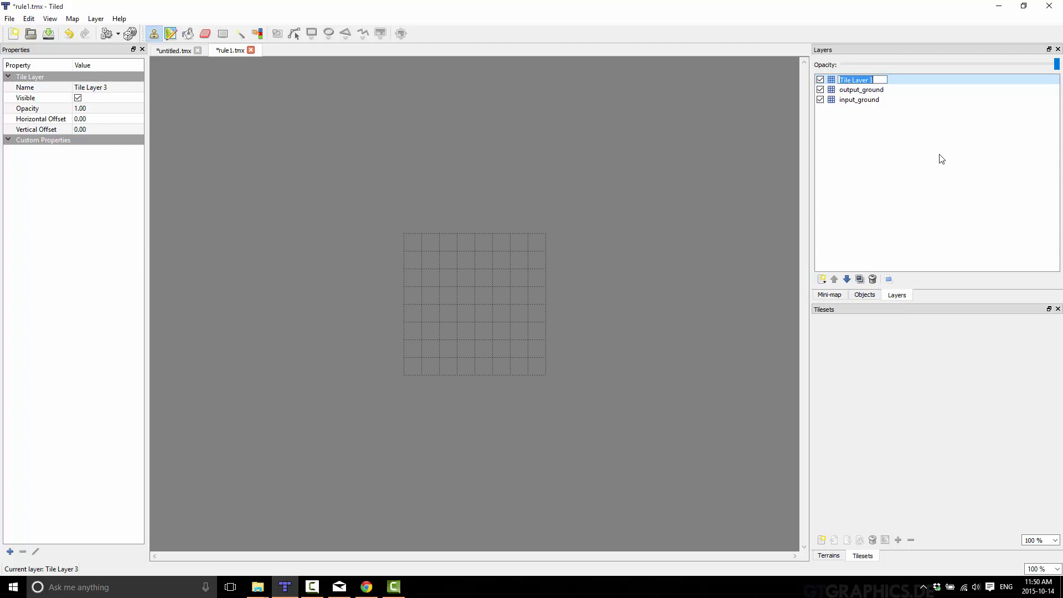
pyautogui.write('region')
pyautogui.press('Return')
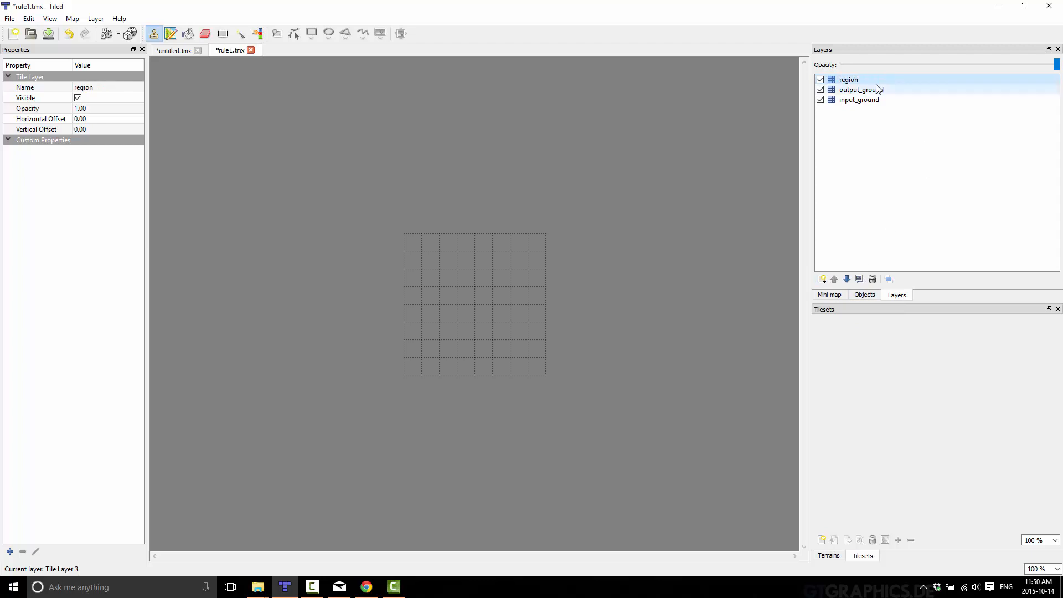
pyautogui.click(848, 279)
pyautogui.click(847, 279)
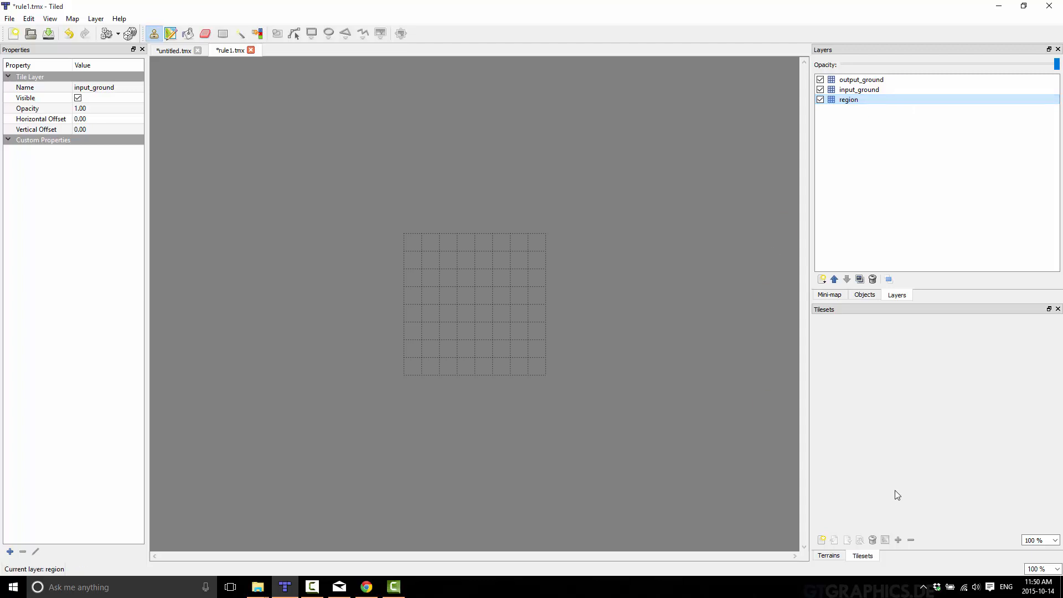
# - Add a tileset named HF1_A2 to the rule1 map from the HF1_A2.png image, with 32 px wide and high tiles
pyautogui.click(828, 557)
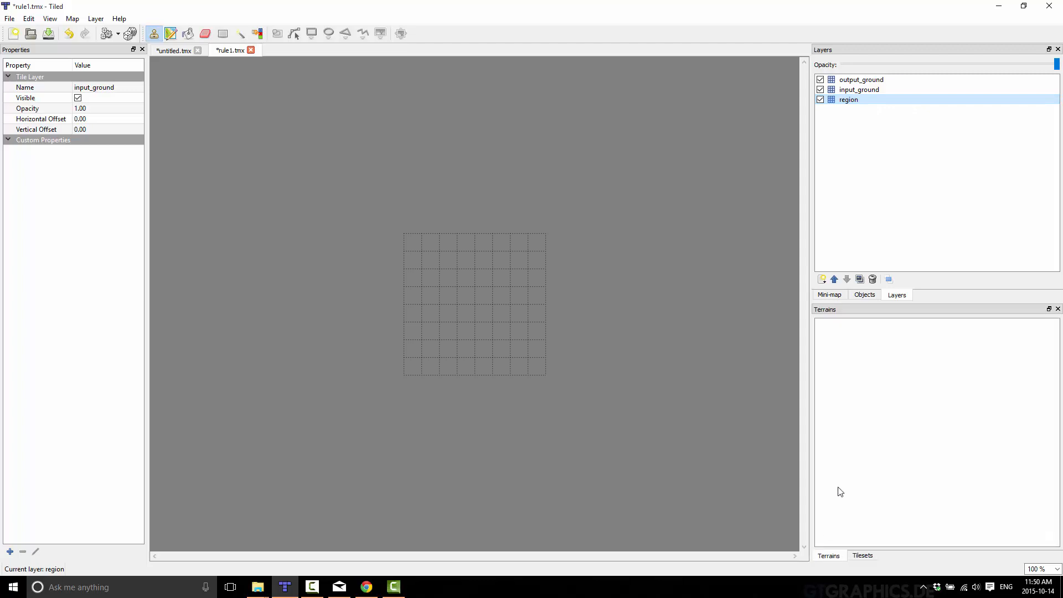
pyautogui.click(863, 556)
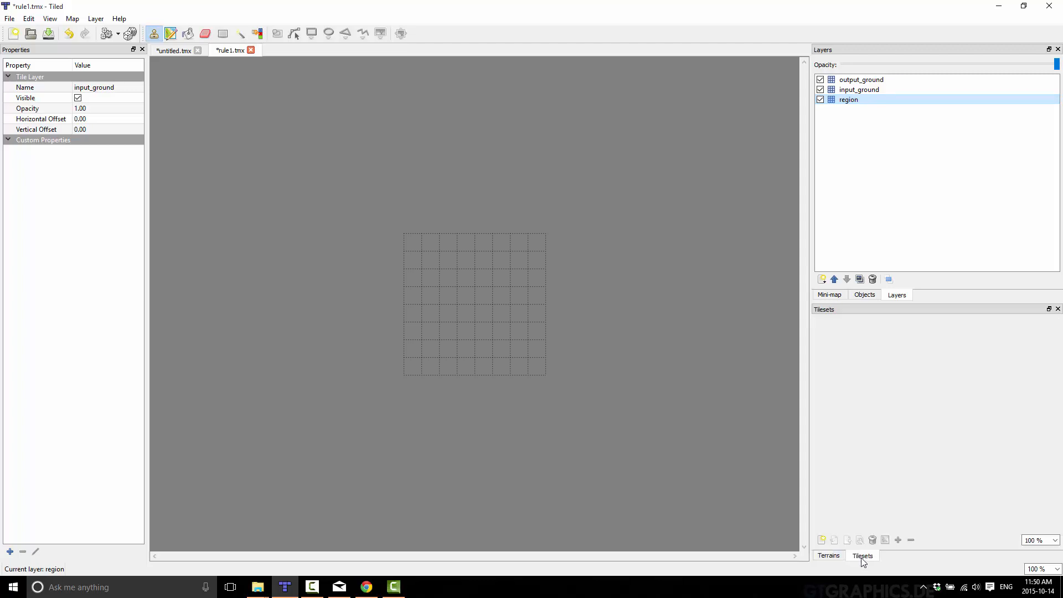
pyautogui.click(822, 540)
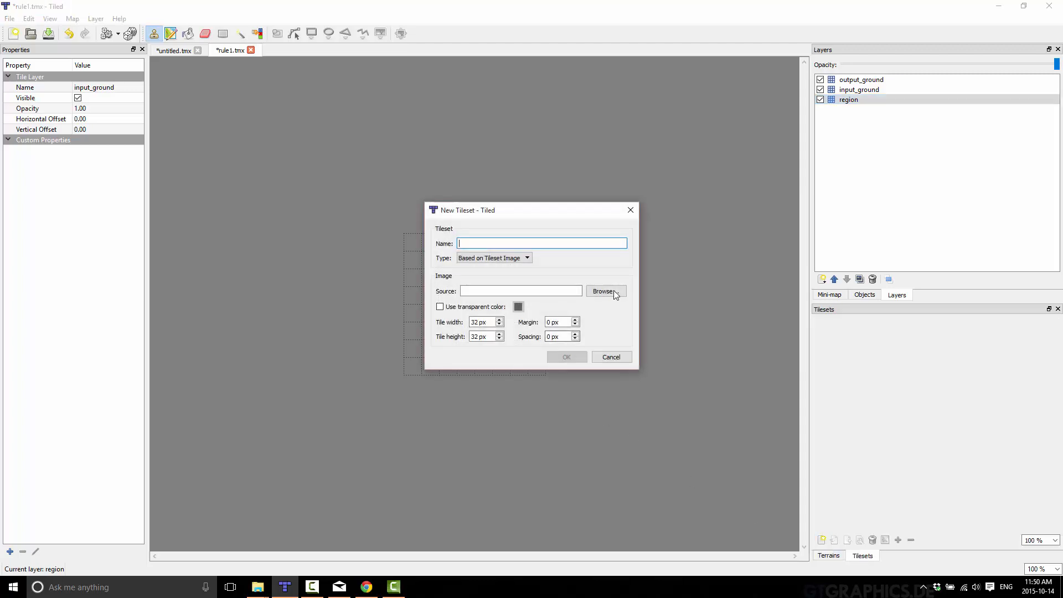
pyautogui.click(606, 291)
pyautogui.click(684, 302)
pyautogui.click(770, 466)
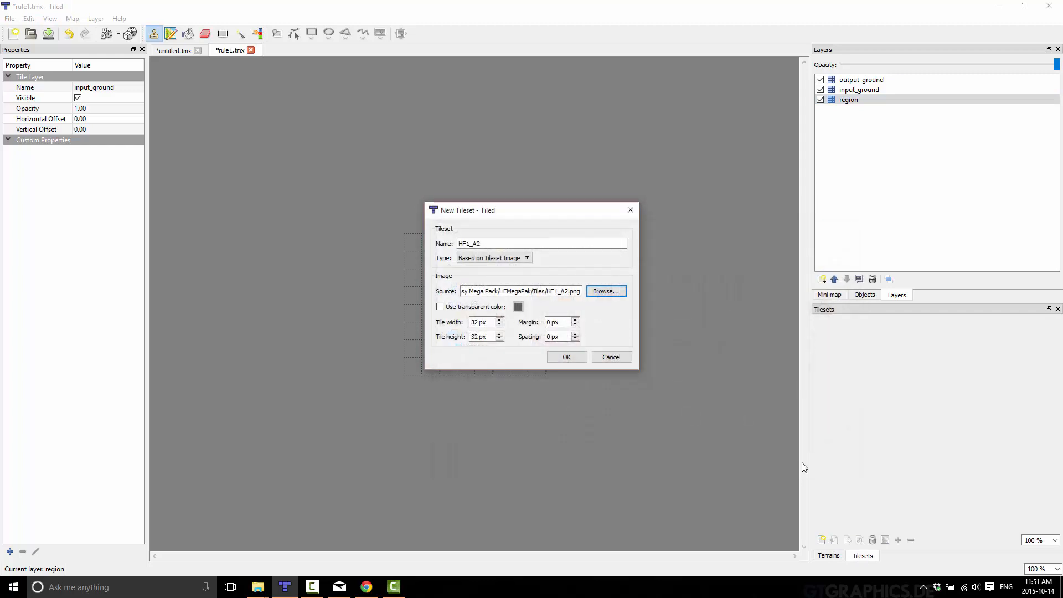
pyautogui.click(561, 358)
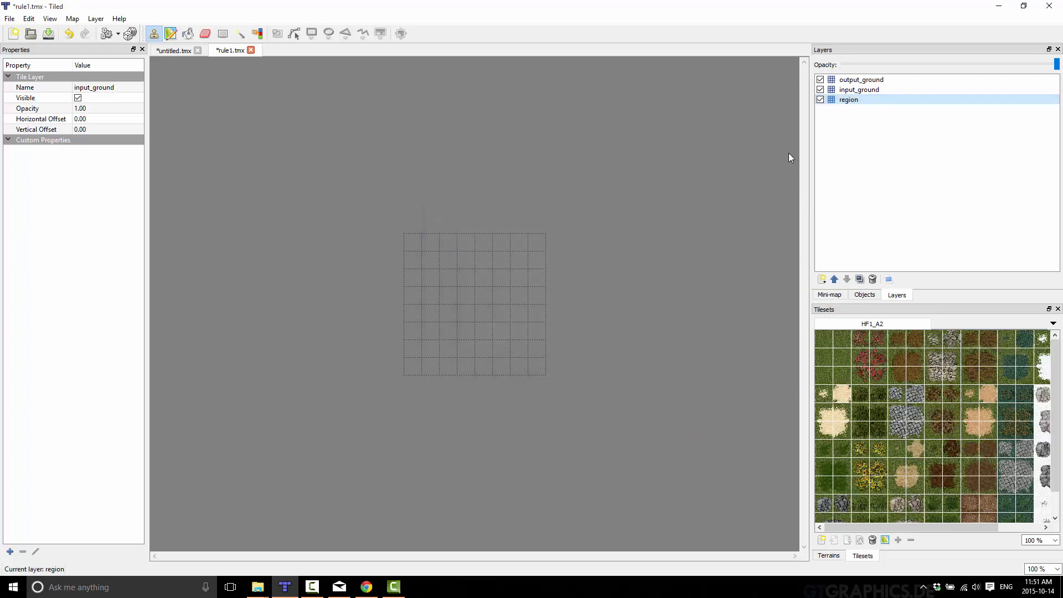
pyautogui.click(178, 52)
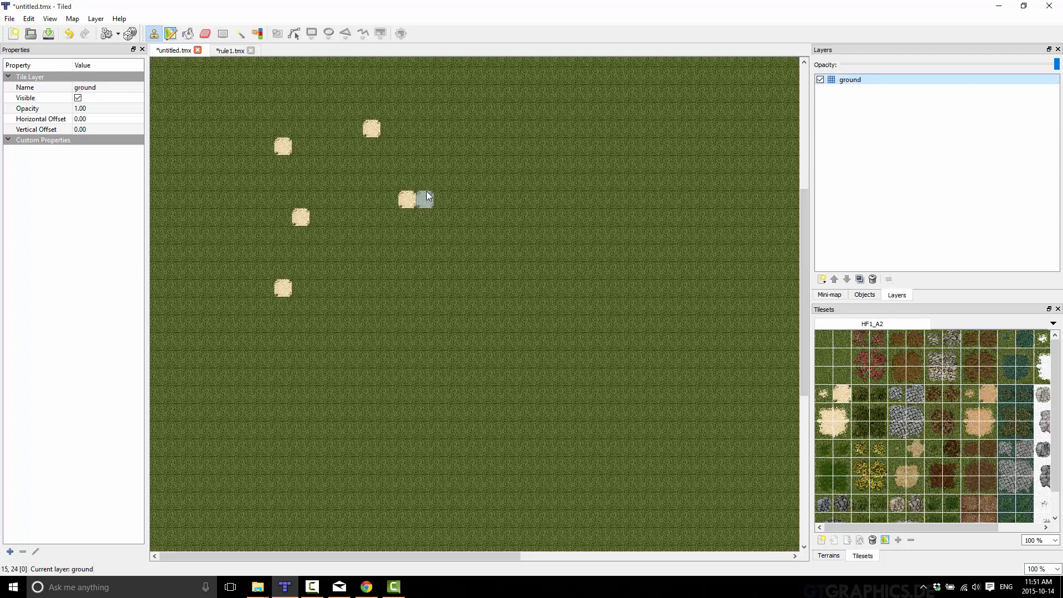
pyautogui.click(373, 130)
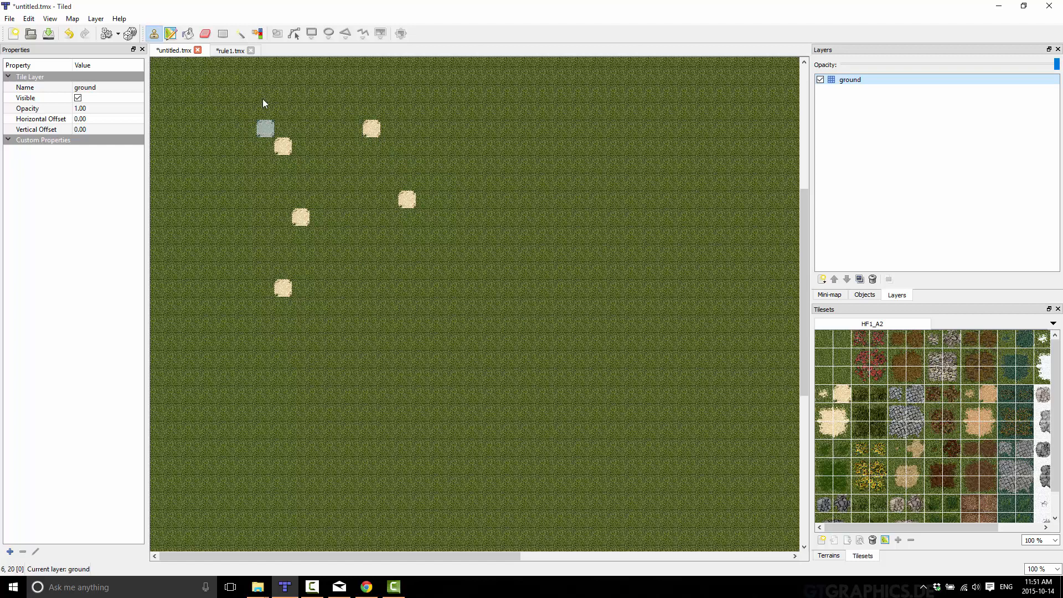
pyautogui.click(229, 51)
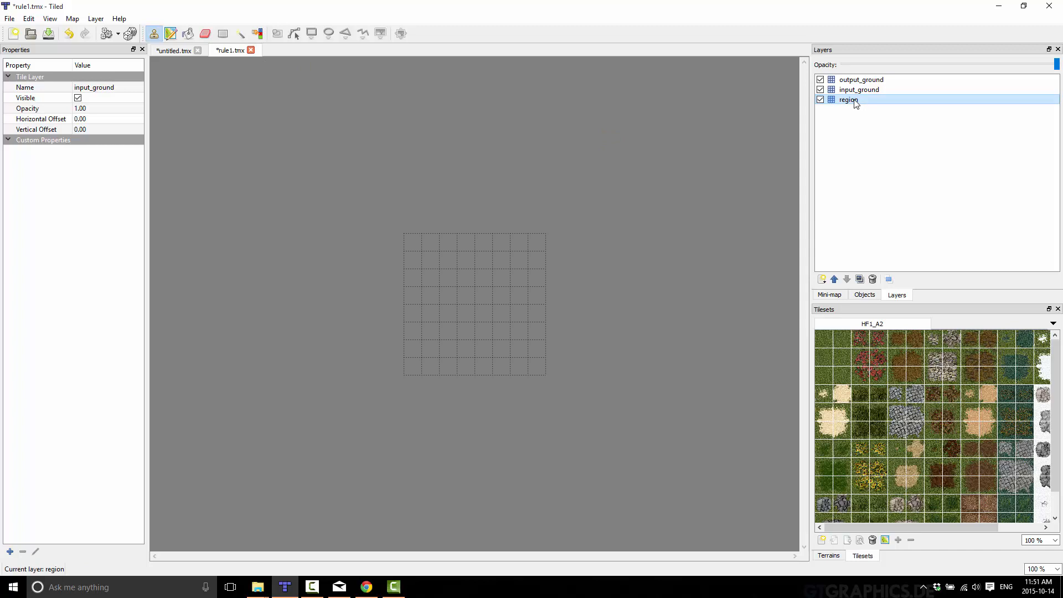
# - Paint a single dark brown soil tile on the region layer in the first column, second row of the rule1 map
pyautogui.click(823, 340)
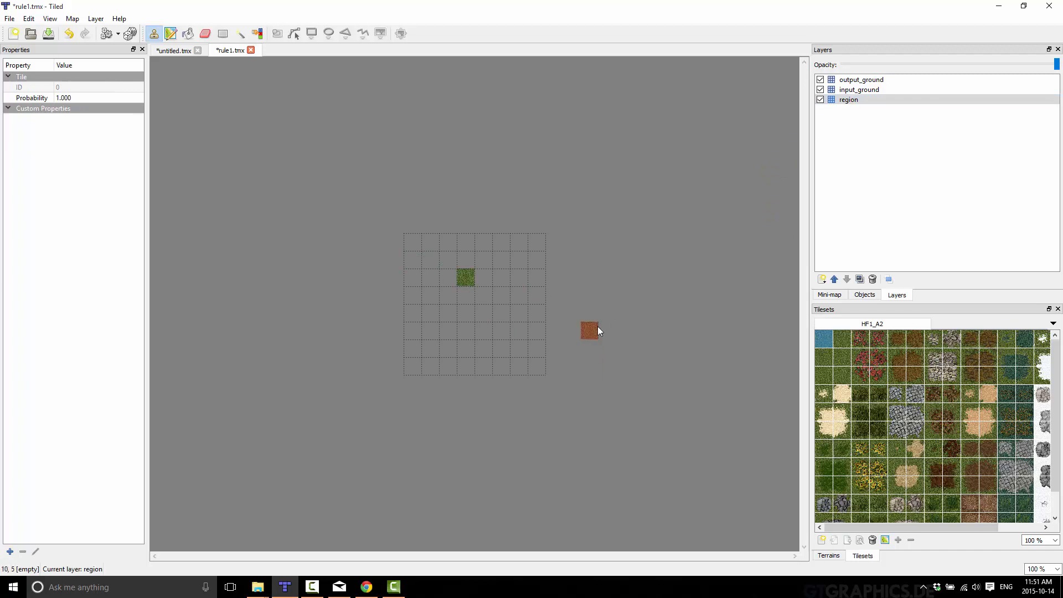
pyautogui.click(205, 34)
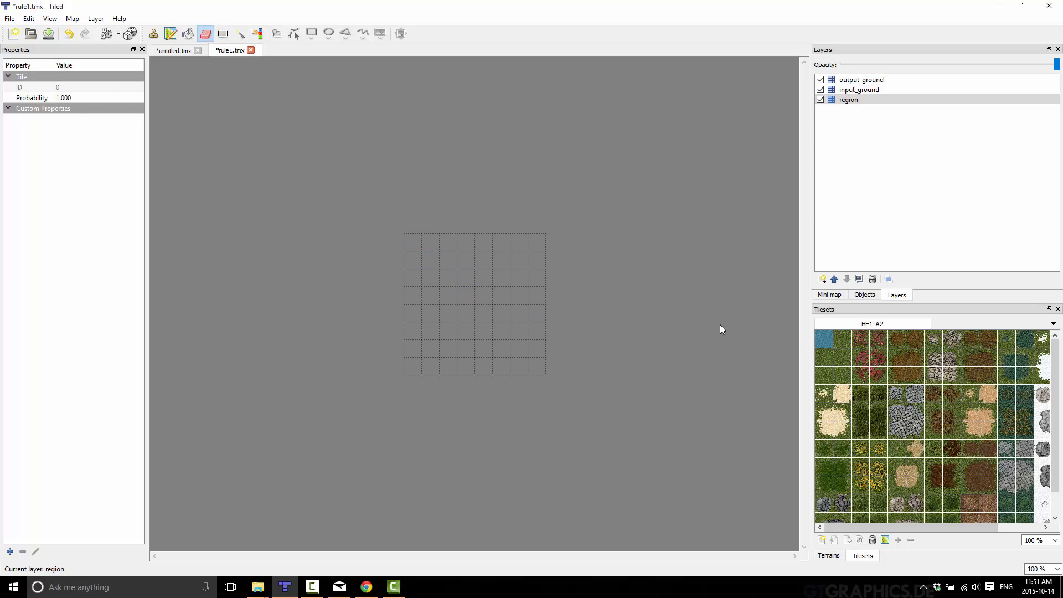
pyautogui.click(154, 33)
pyautogui.click(418, 251)
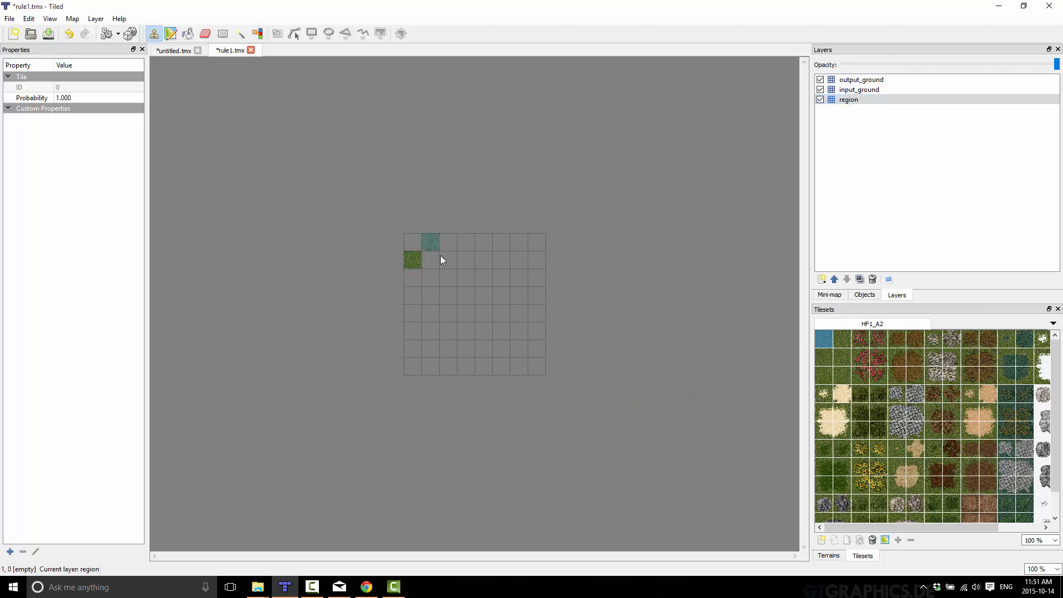
pyautogui.click(952, 485)
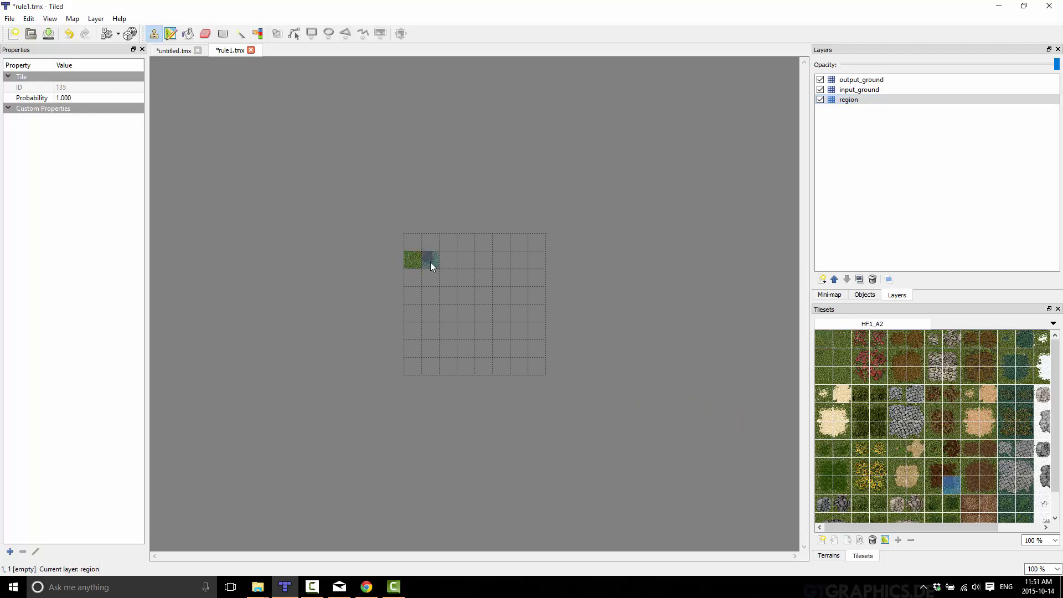
pyautogui.click(412, 260)
# - Paint the sand tile used on the untitled map over the marked cell on the rule1 map's input_ground layer
pyautogui.click(865, 93)
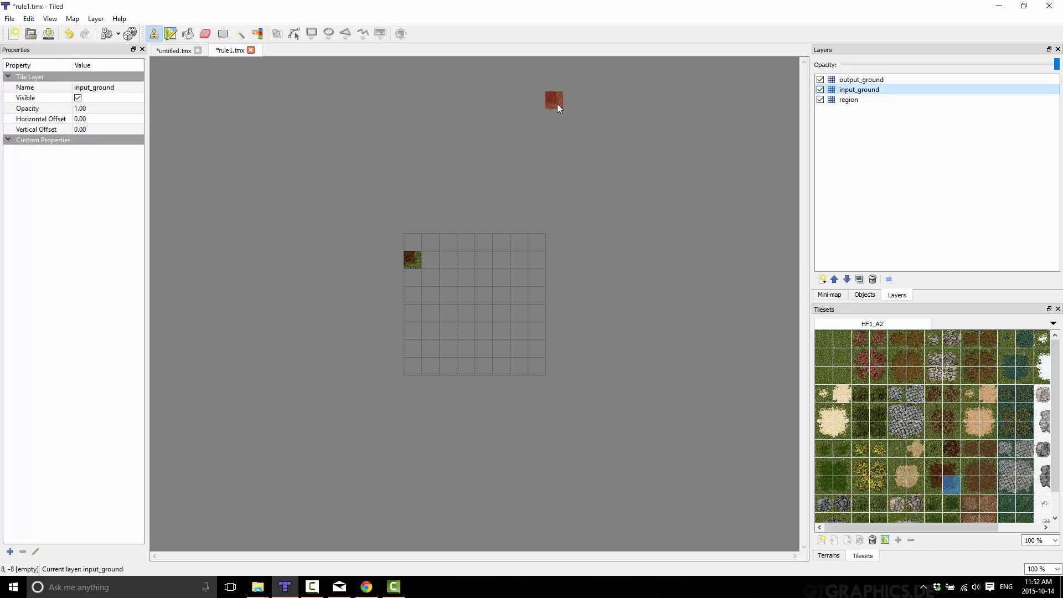
pyautogui.click(177, 53)
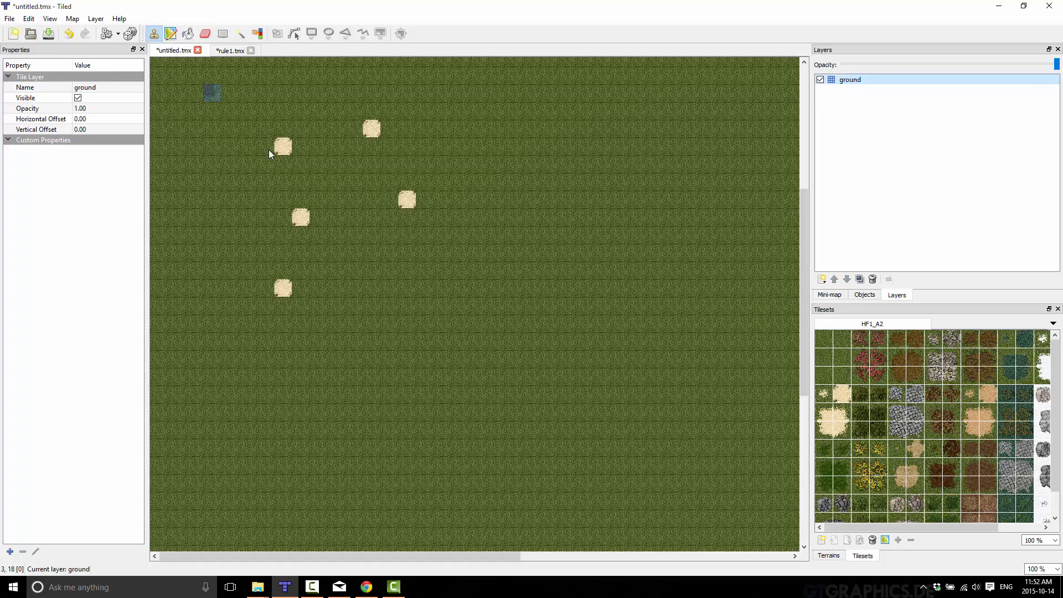
pyautogui.click(224, 53)
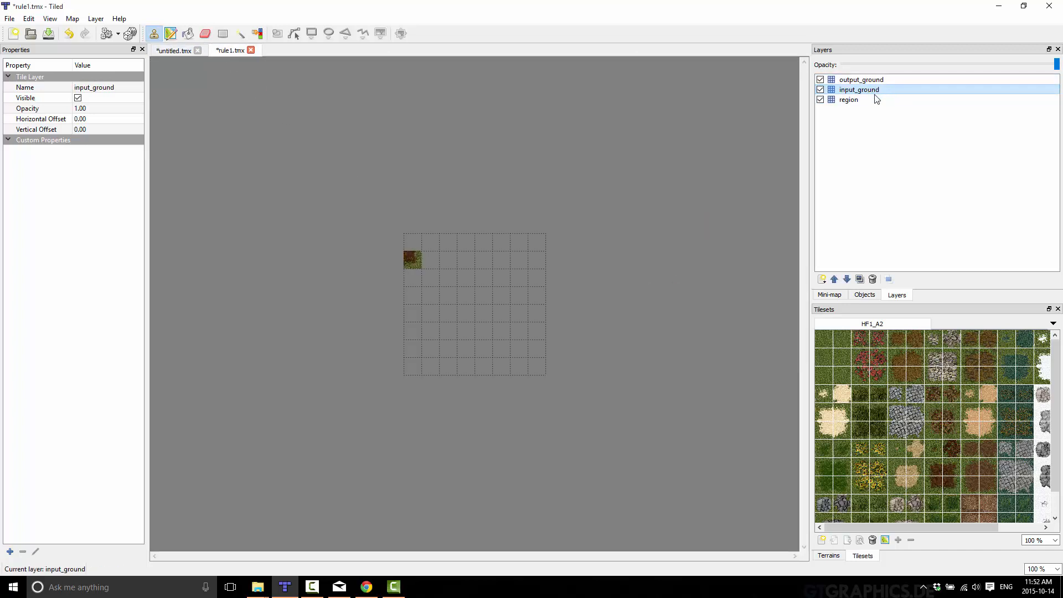
pyautogui.click(843, 393)
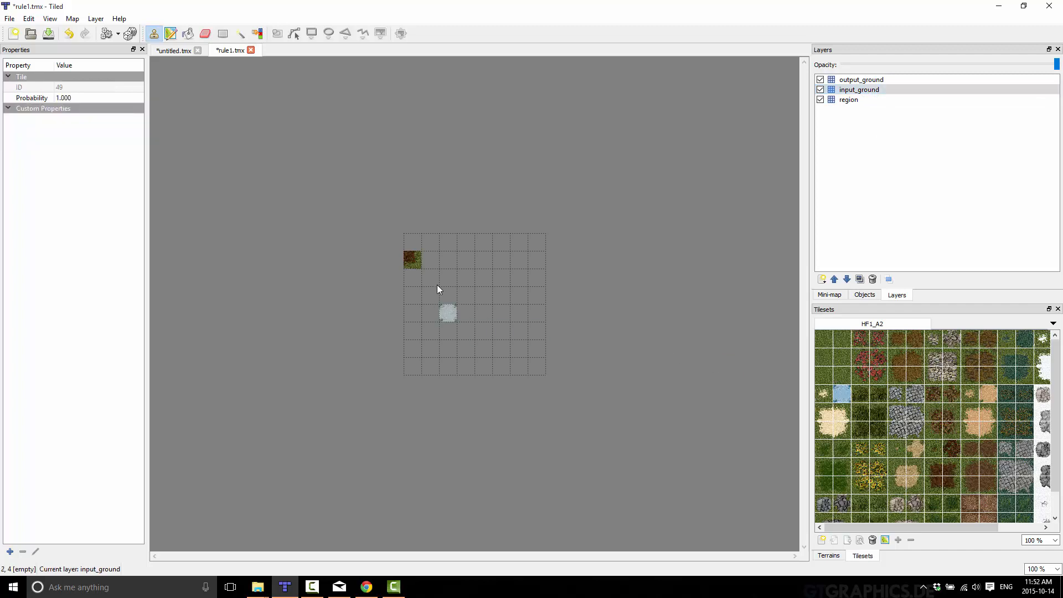
pyautogui.click(419, 261)
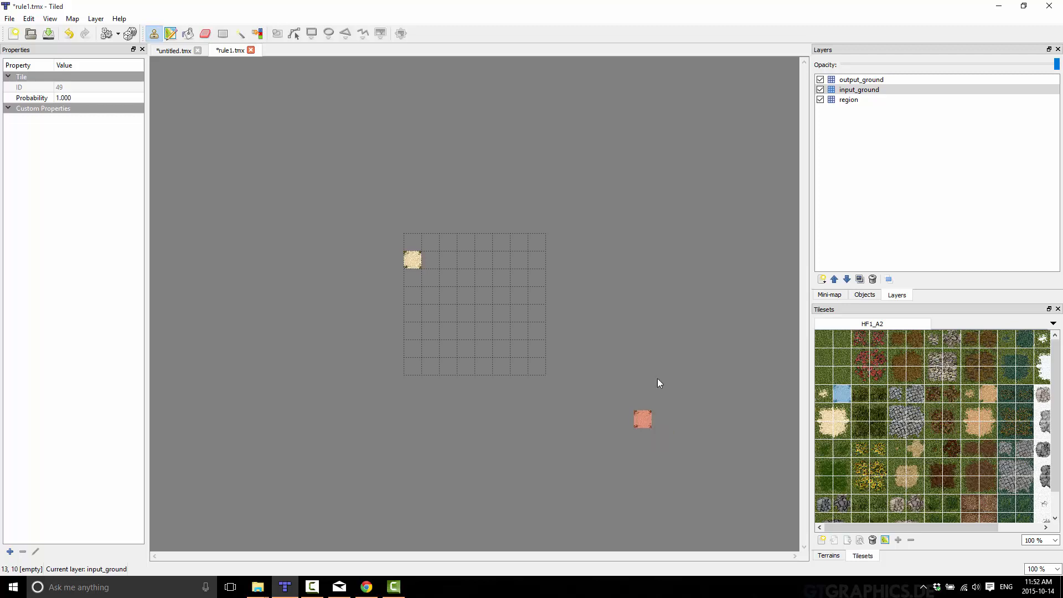
# - Paint a grey cobblestone tile over the same cell on the output_ground layer and save the rule1 map
pyautogui.click(863, 81)
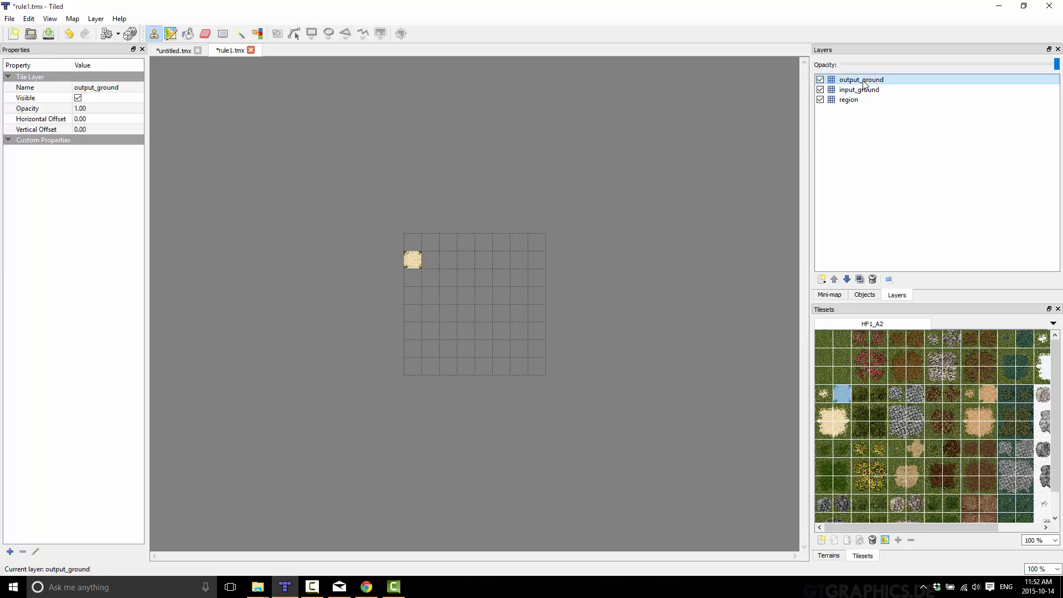
pyautogui.click(916, 394)
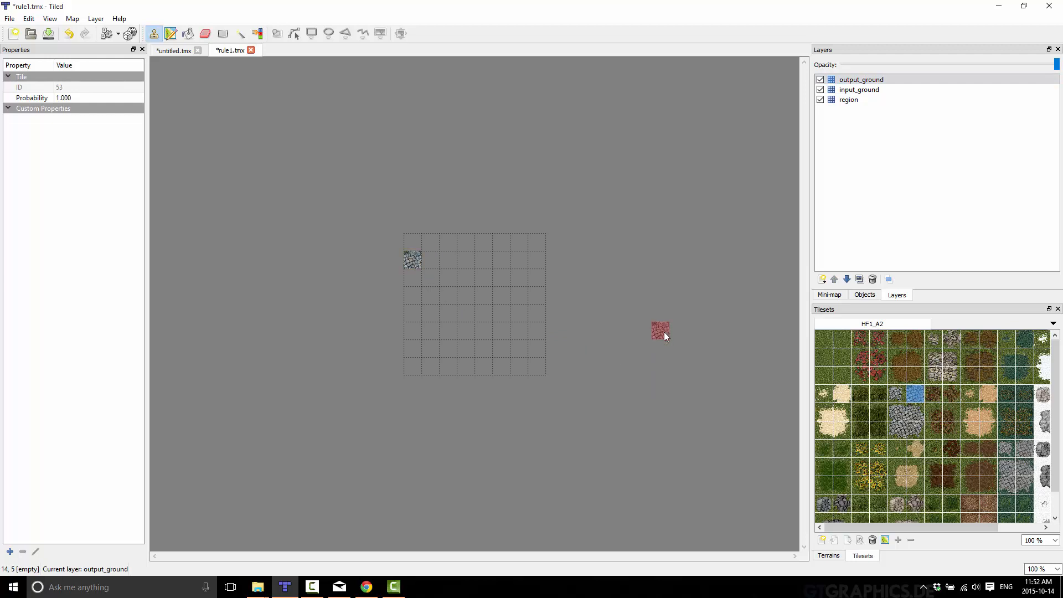
pyautogui.hotkey('ctrl', 's')
# - Hide the output_ground layer to check the input tile beneath it, show it again and save the rule1 map
pyautogui.click(853, 90)
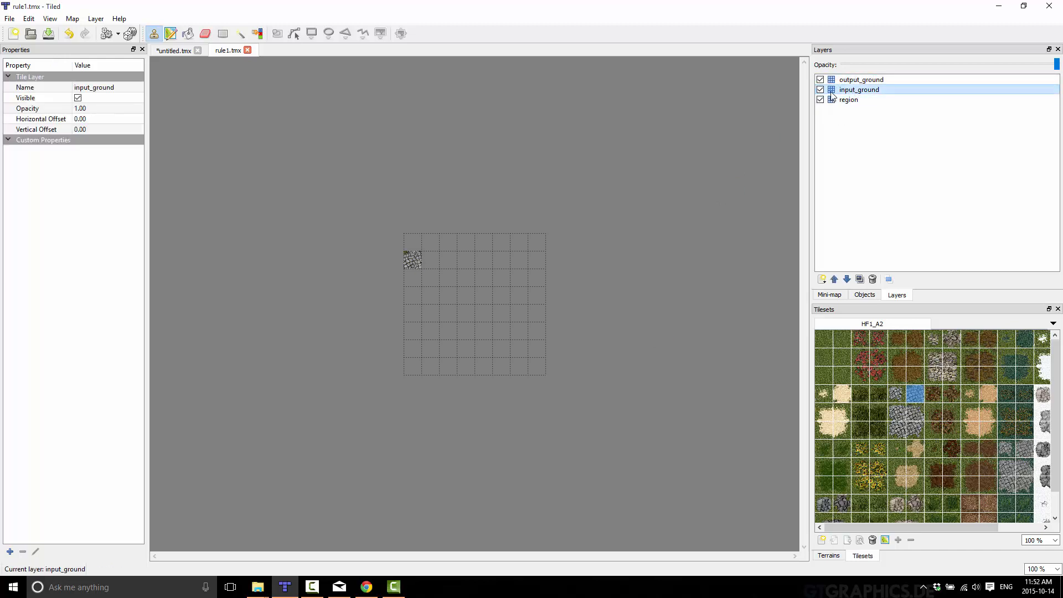
pyautogui.click(820, 80)
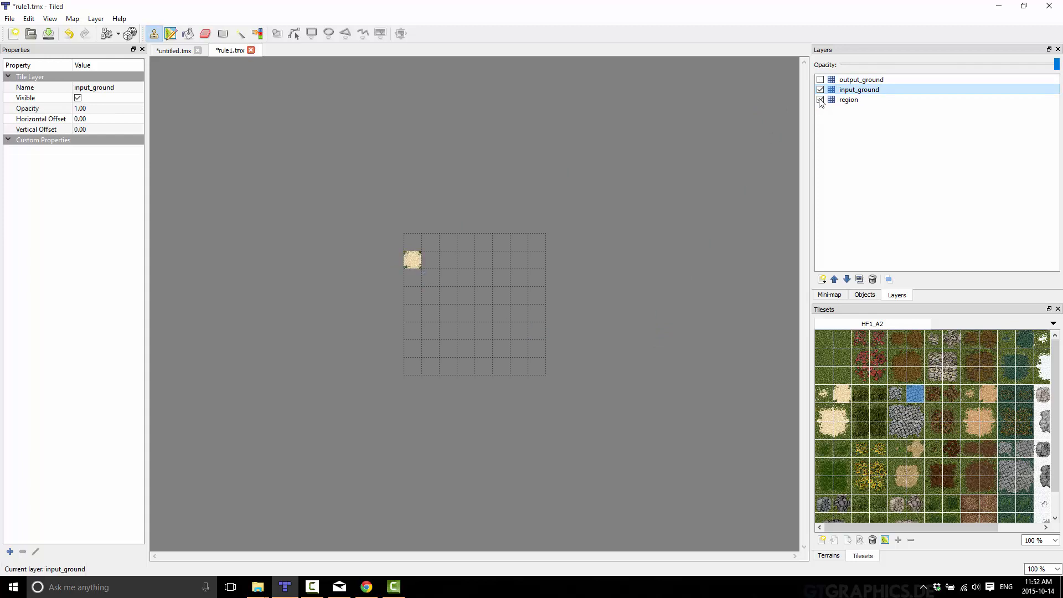
pyautogui.click(820, 80)
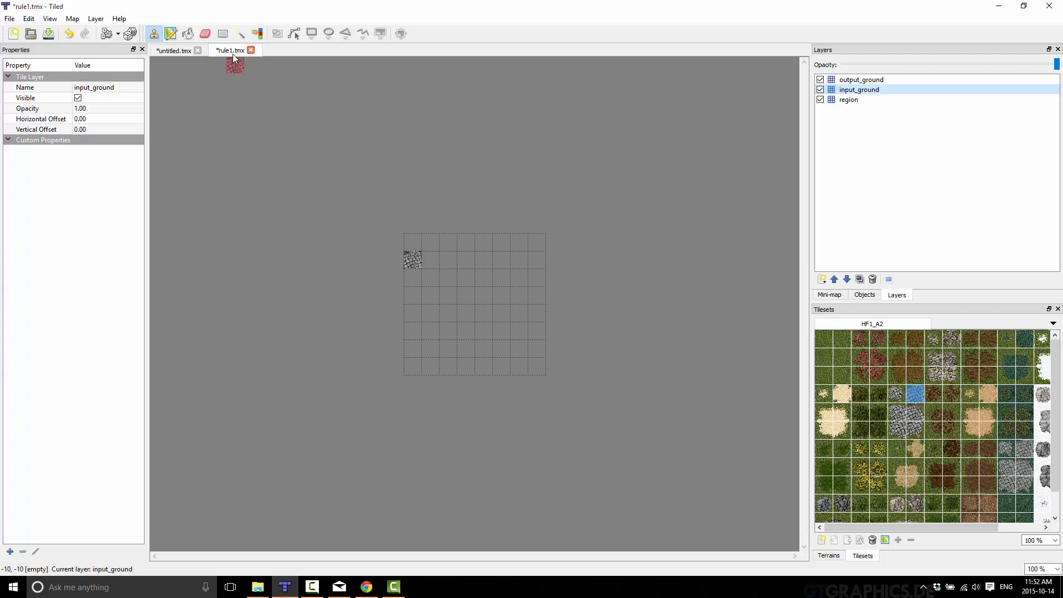
pyautogui.hotkey('ctrl', 's')
# - Try to run AutoMap on the untitled map
pyautogui.click(174, 51)
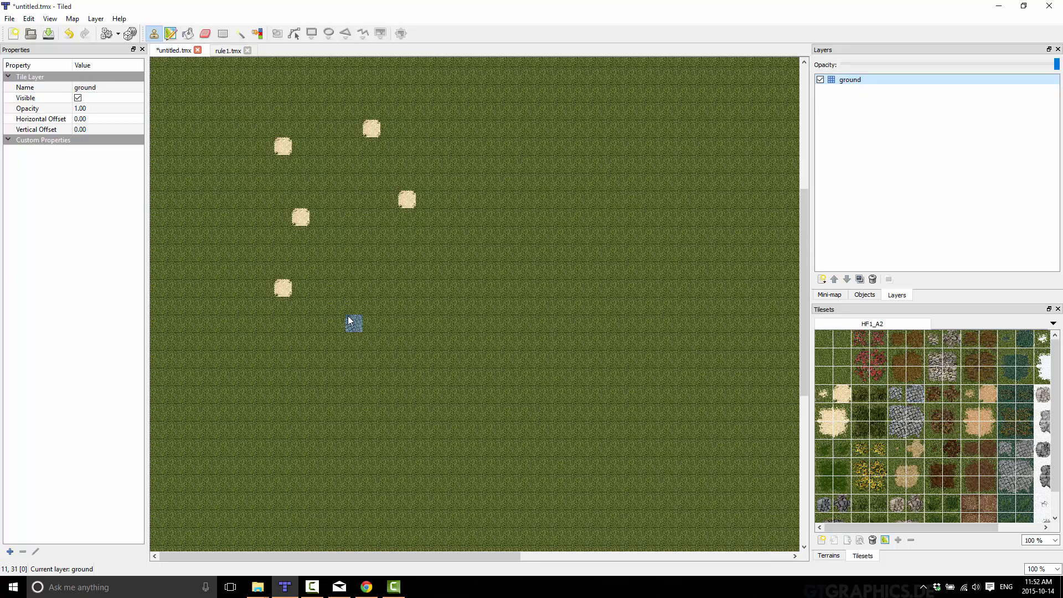
pyautogui.click(72, 19)
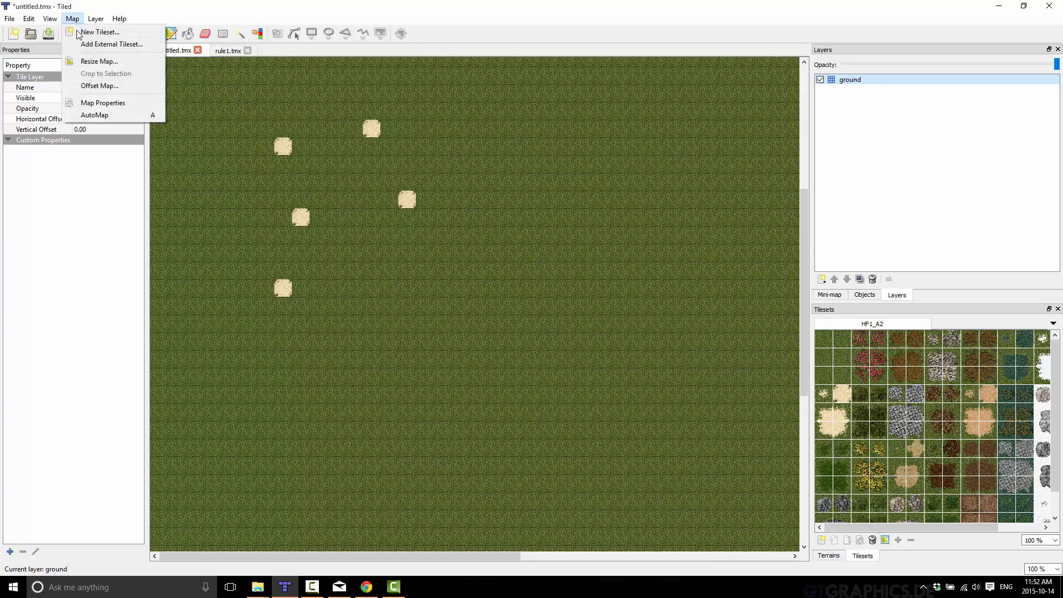
pyautogui.click(118, 114)
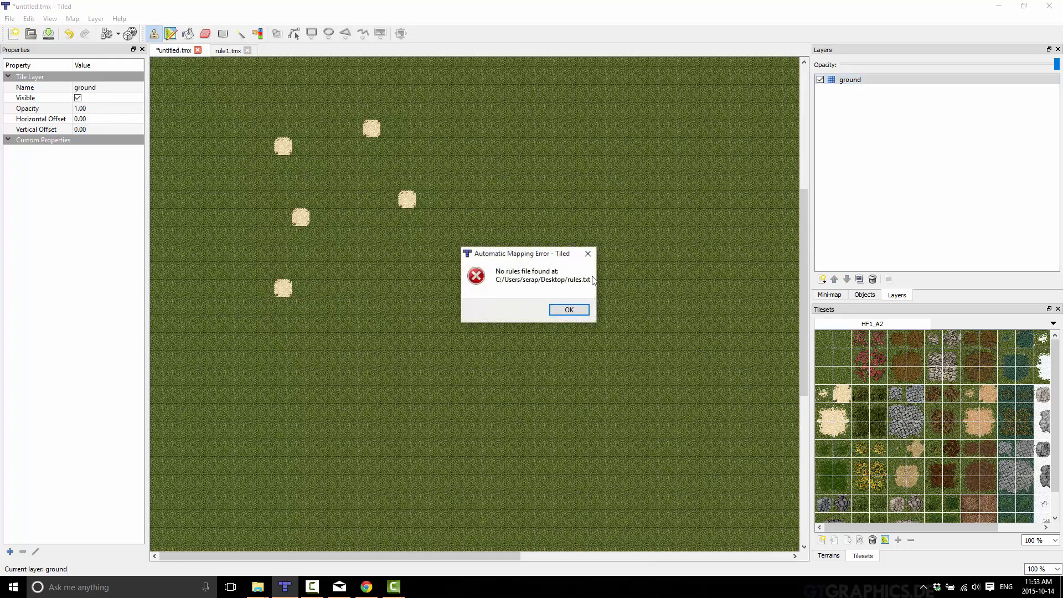
pyautogui.click(569, 310)
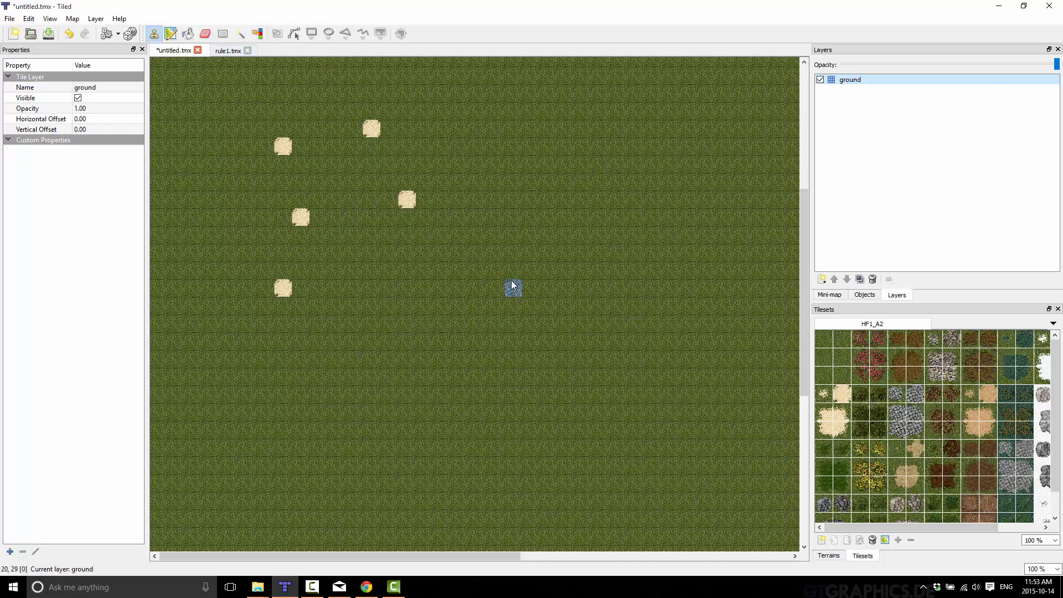
# - Create a new text document named rules1.txt on the desktop
pyautogui.press('super+d')
pyautogui.rightClick(397, 176)
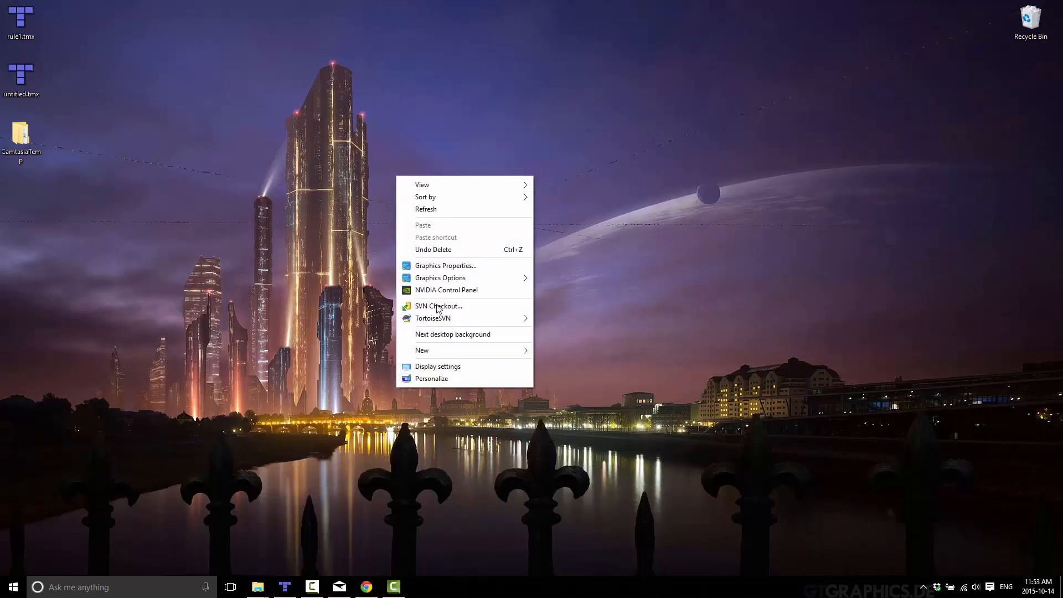
pyautogui.moveTo(442, 350)
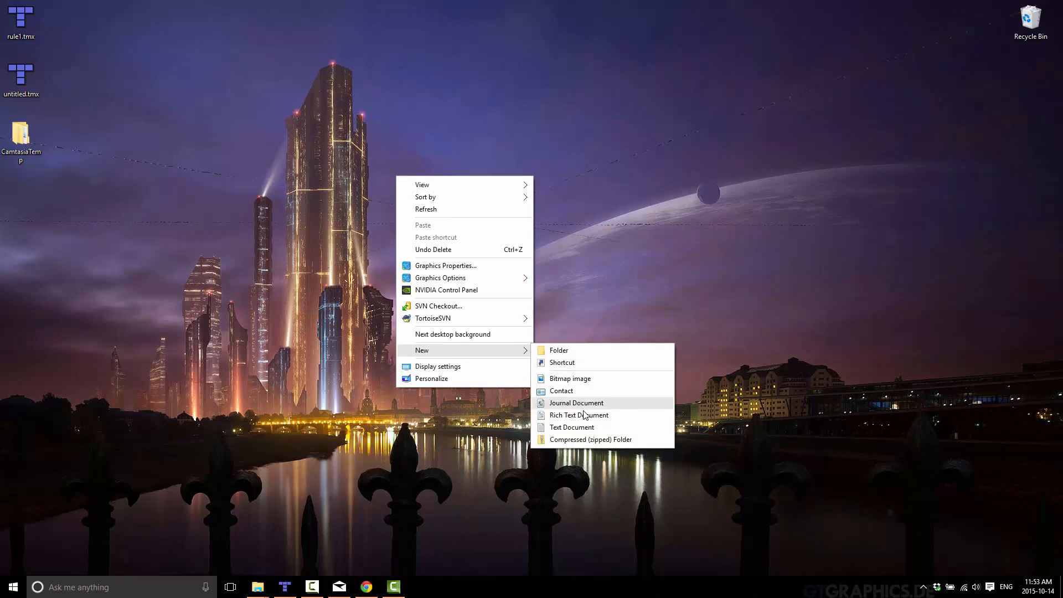
pyautogui.click(575, 428)
pyautogui.write('rules1')
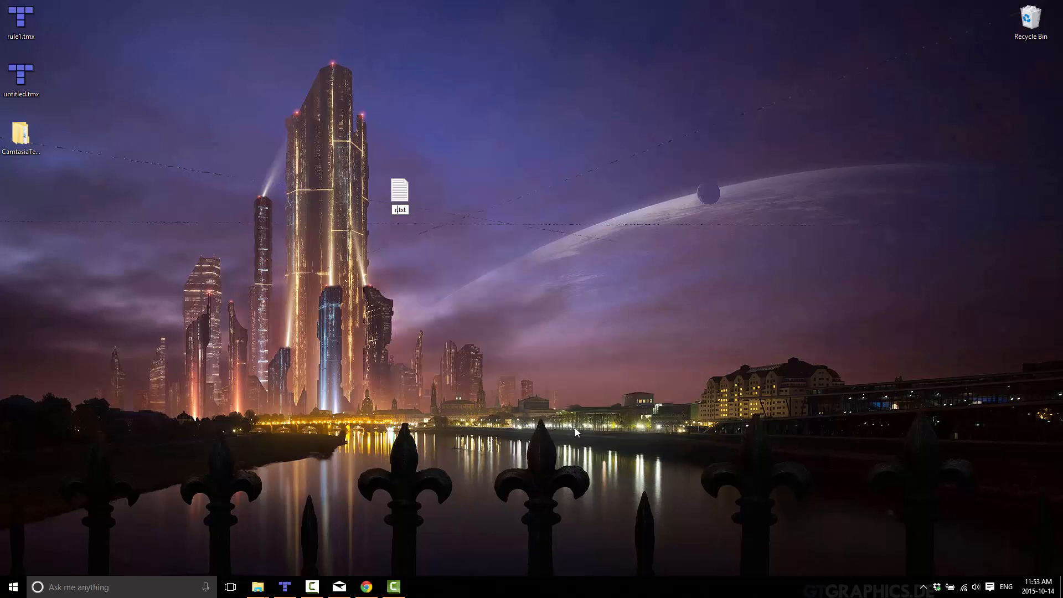
pyautogui.press('Return')
# - Enter rule1.tmx as the only line of rules1.txt, save the file and close Notepad
pyautogui.press('Return')
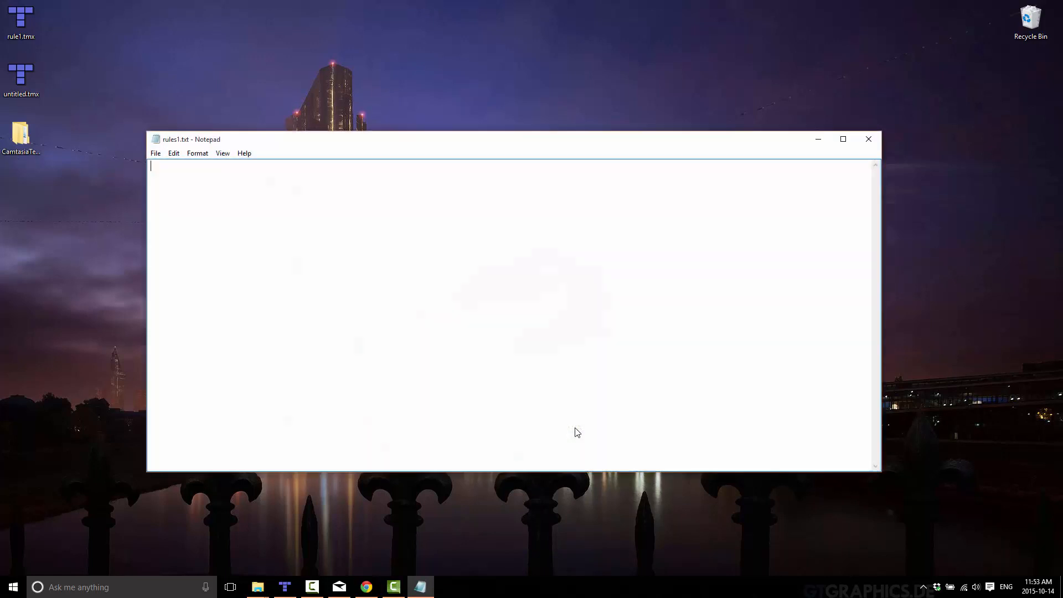
pyautogui.write('rule1.tmx')
pyautogui.click(156, 152)
pyautogui.click(161, 190)
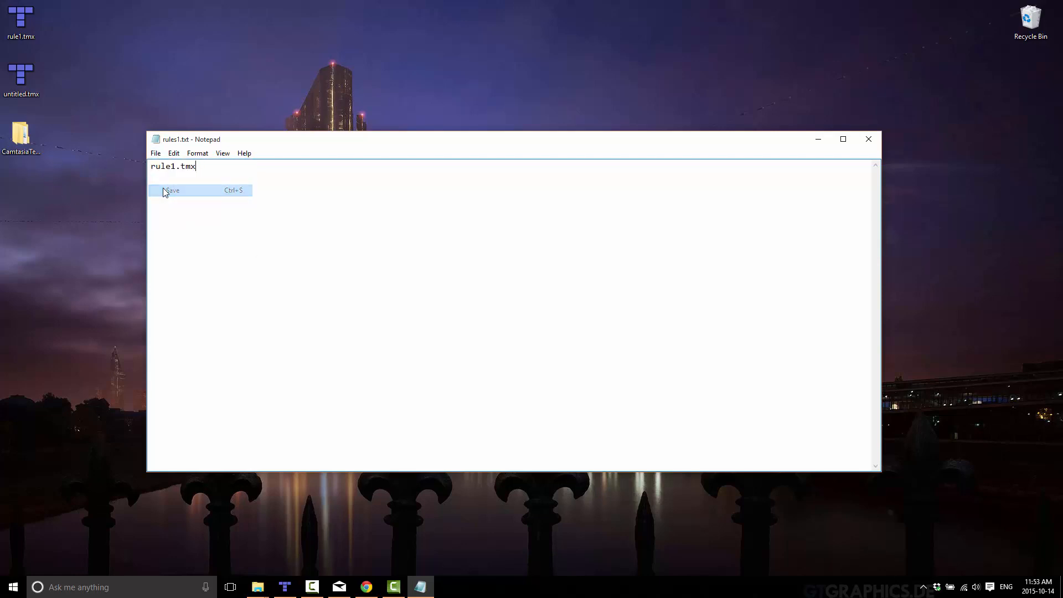
pyautogui.click(157, 155)
pyautogui.click(177, 245)
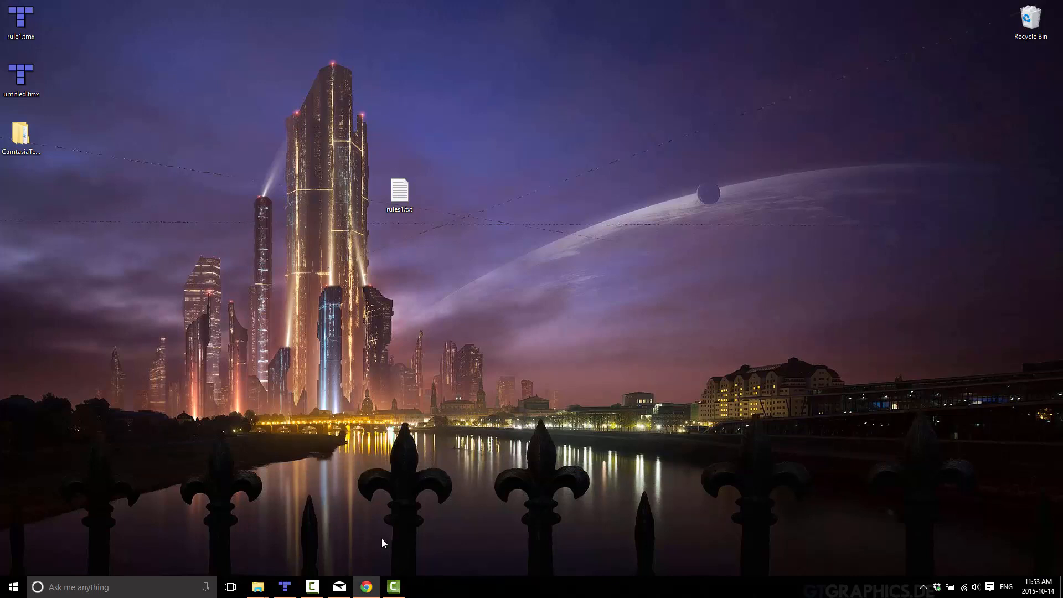
# - Switch back to Tiled and try AutoMap on the untitled map again with the new rules file in place
pyautogui.click(286, 588)
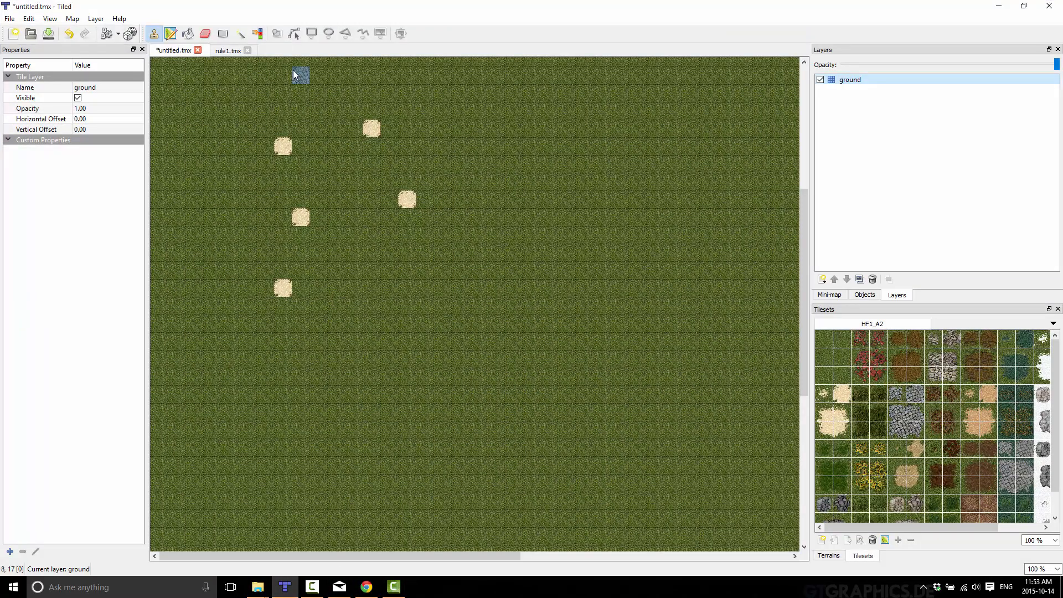
pyautogui.click(72, 20)
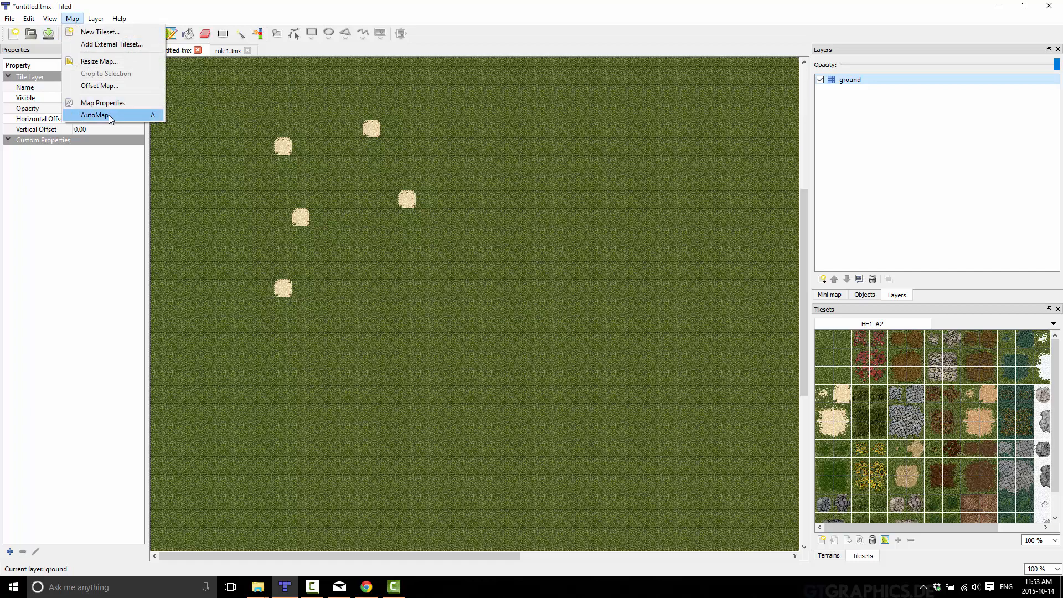
pyautogui.click(109, 114)
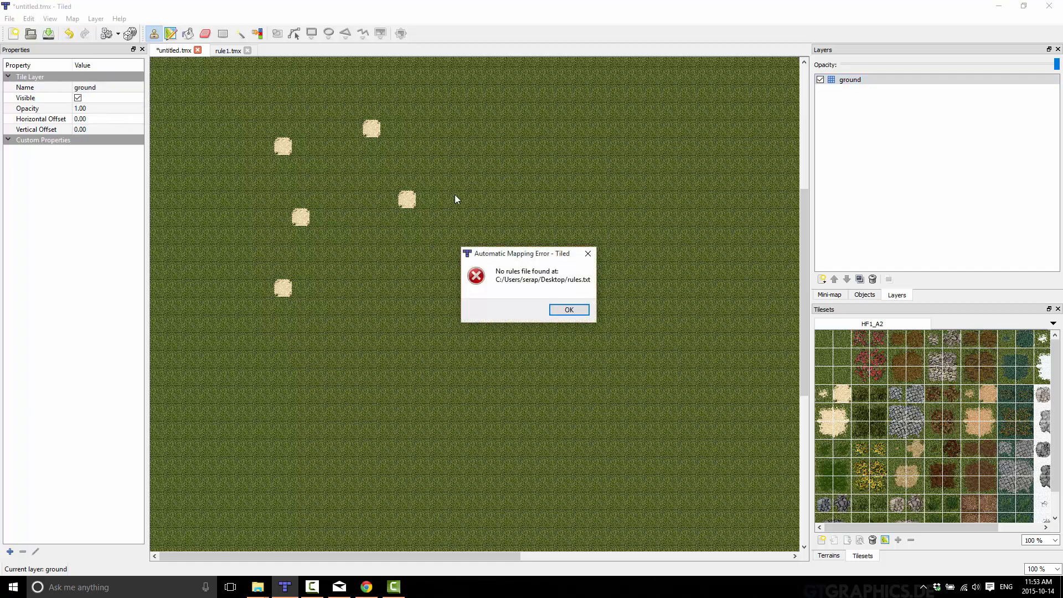
# - Dismiss the error and retry AutoMap on the untitled map, closing the resulting message
pyautogui.click(569, 310)
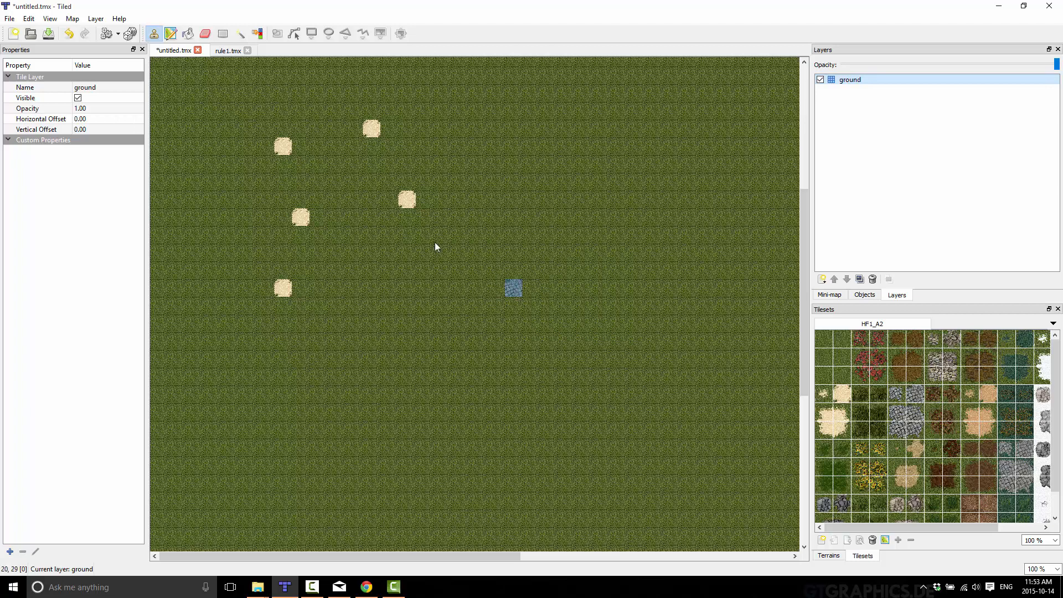
pyautogui.click(72, 18)
pyautogui.click(98, 114)
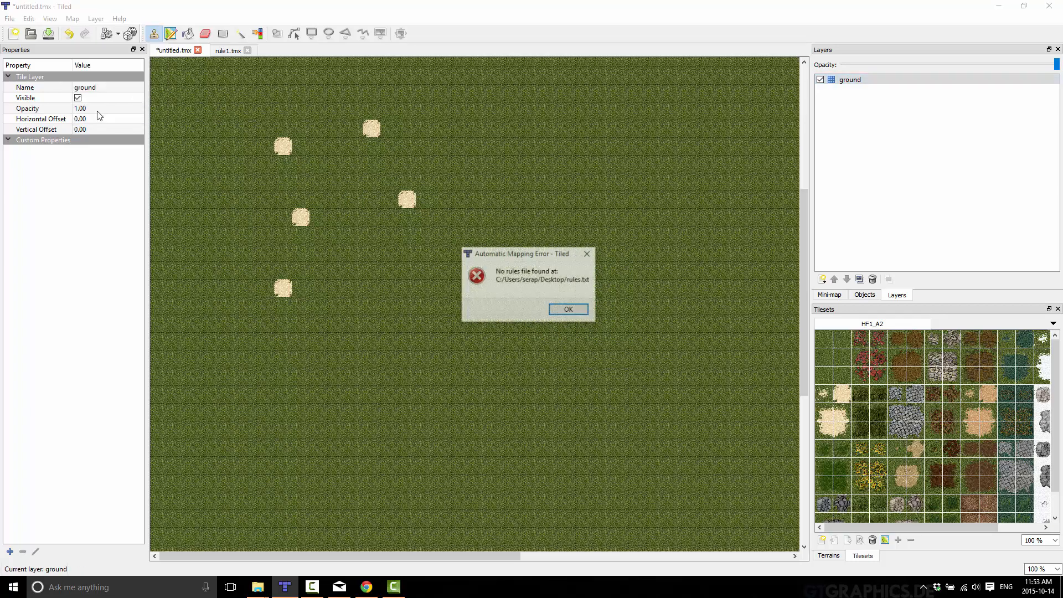
pyautogui.click(569, 310)
# - Show the desktop and rename rules1.txt as rules.txt
pyautogui.press('super+d')
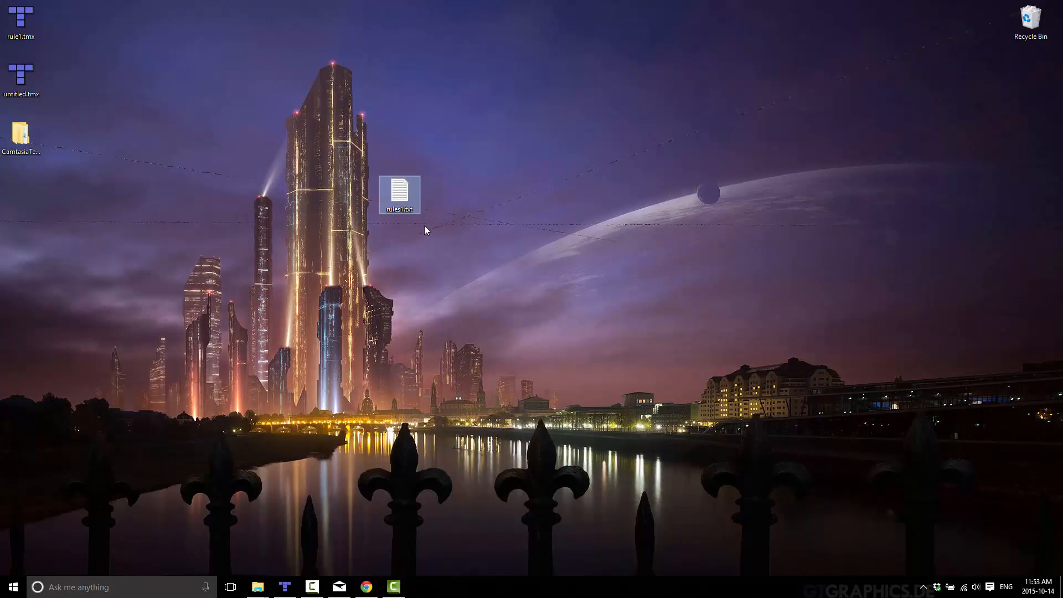
pyautogui.click(400, 209)
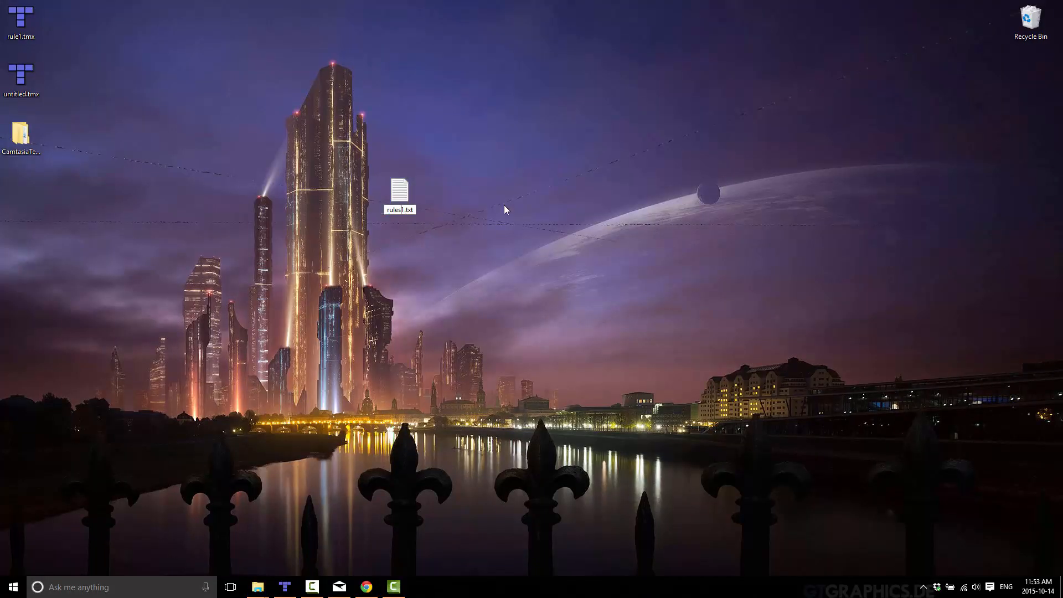
pyautogui.press('Delete')
pyautogui.press('Return')
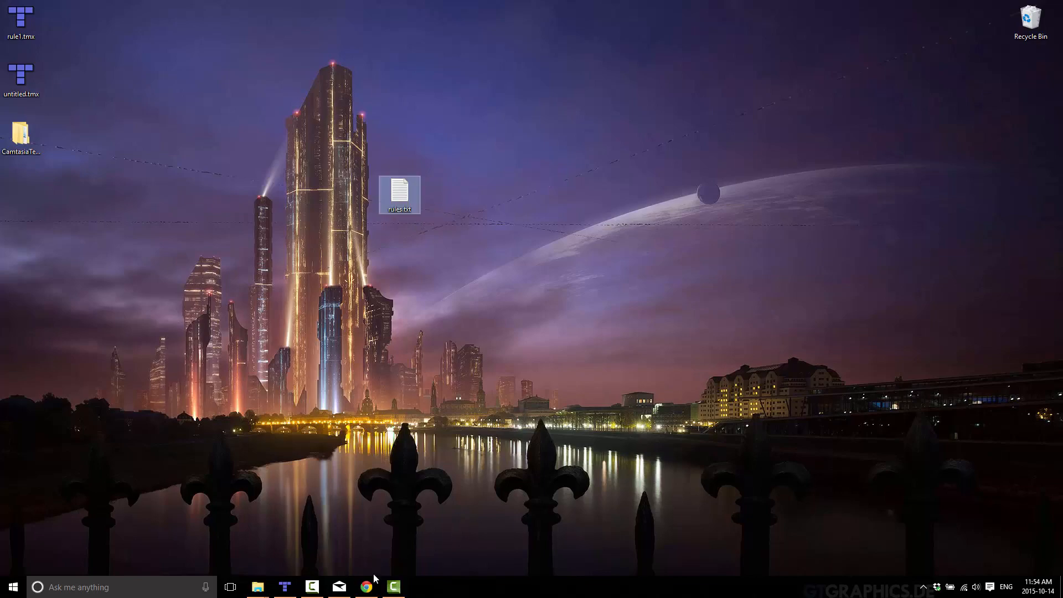
# - Return to Tiled and try AutoMap on the untitled map with the renamed rules file
pyautogui.click(295, 592)
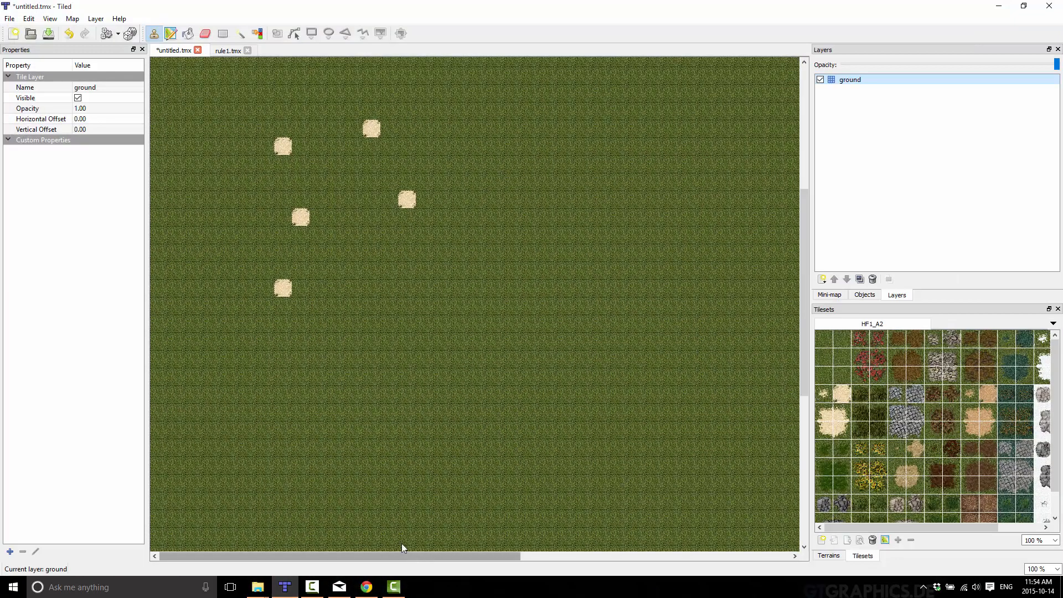
pyautogui.click(73, 19)
pyautogui.click(99, 115)
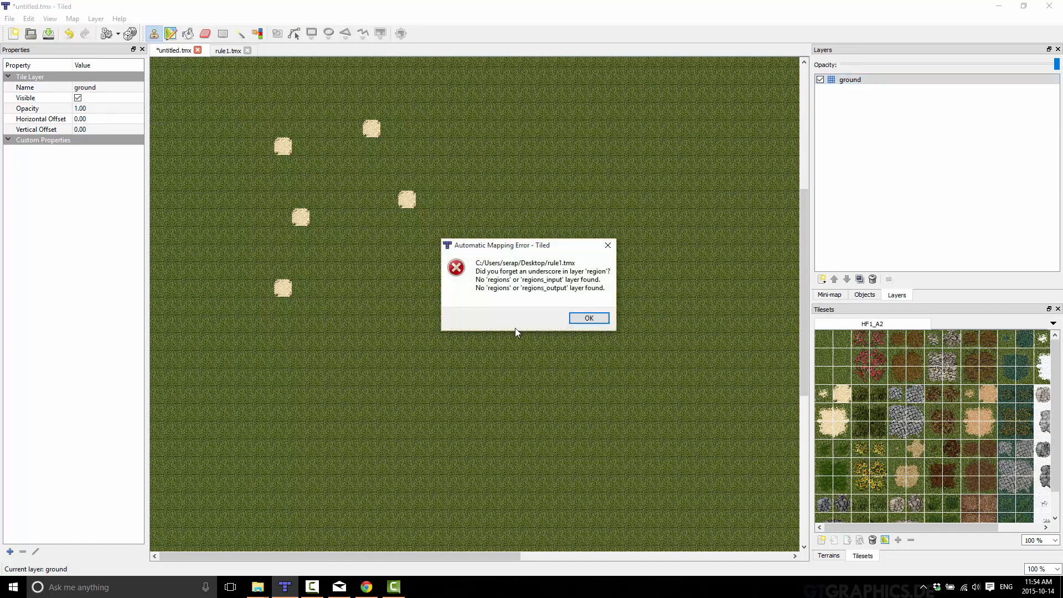
pyautogui.click(589, 318)
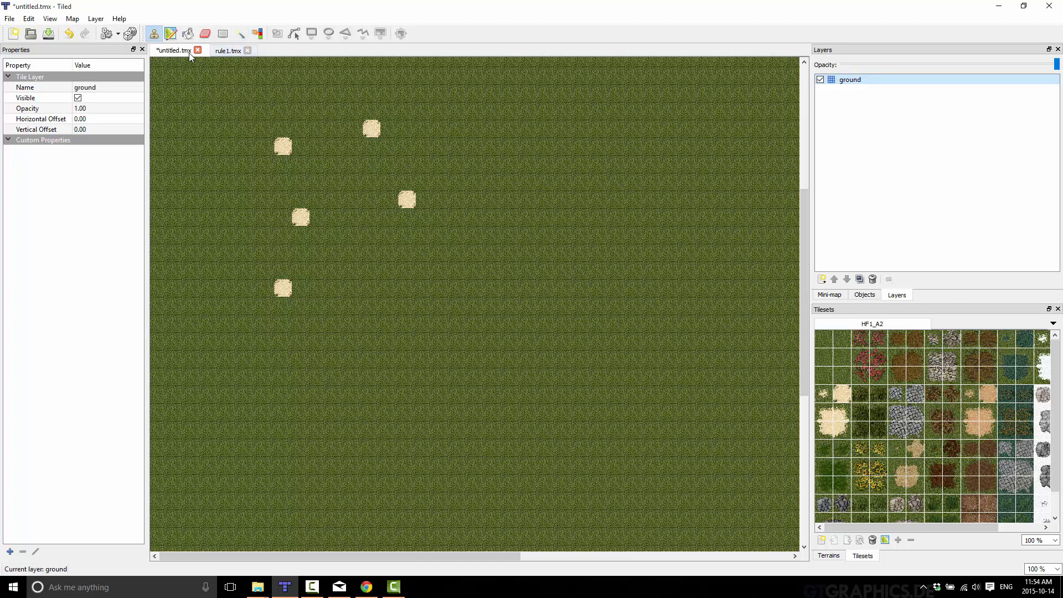
# - Check the region, input_ground and output_ground layers of the rule1 map
pyautogui.click(225, 51)
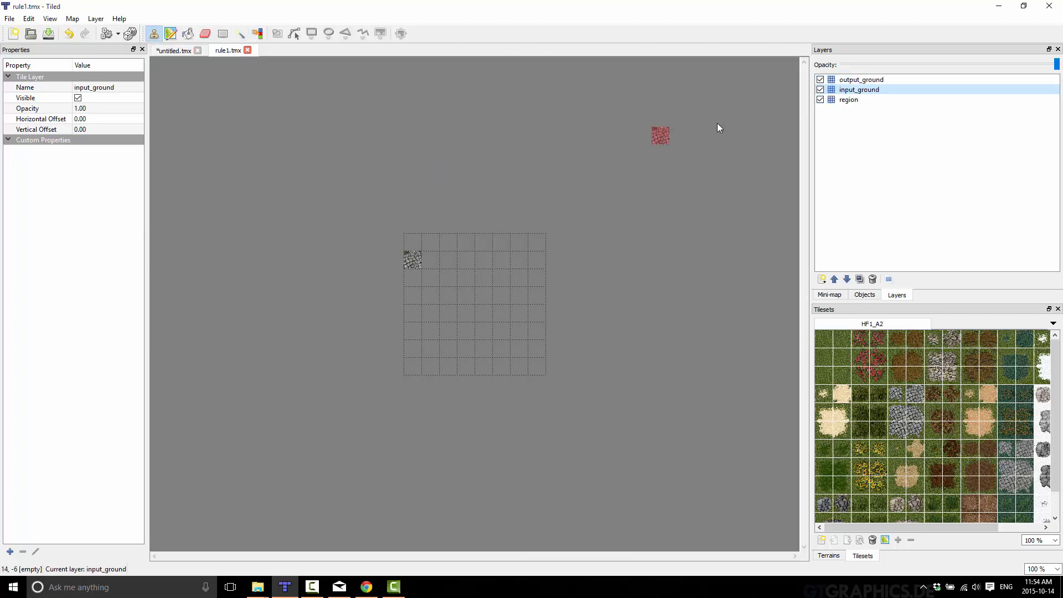
pyautogui.click(854, 102)
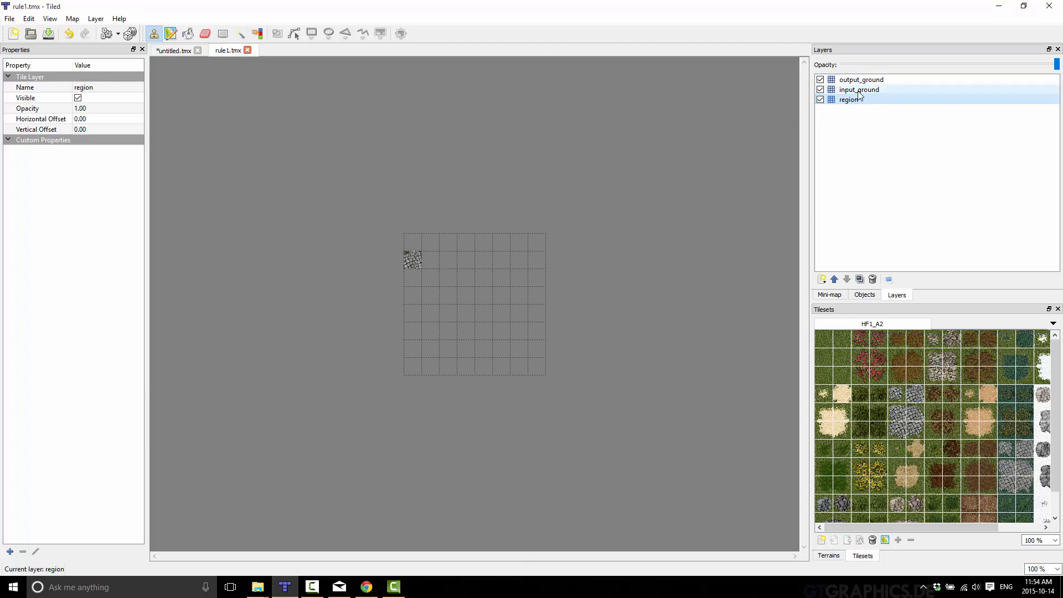
pyautogui.click(860, 91)
pyautogui.click(862, 82)
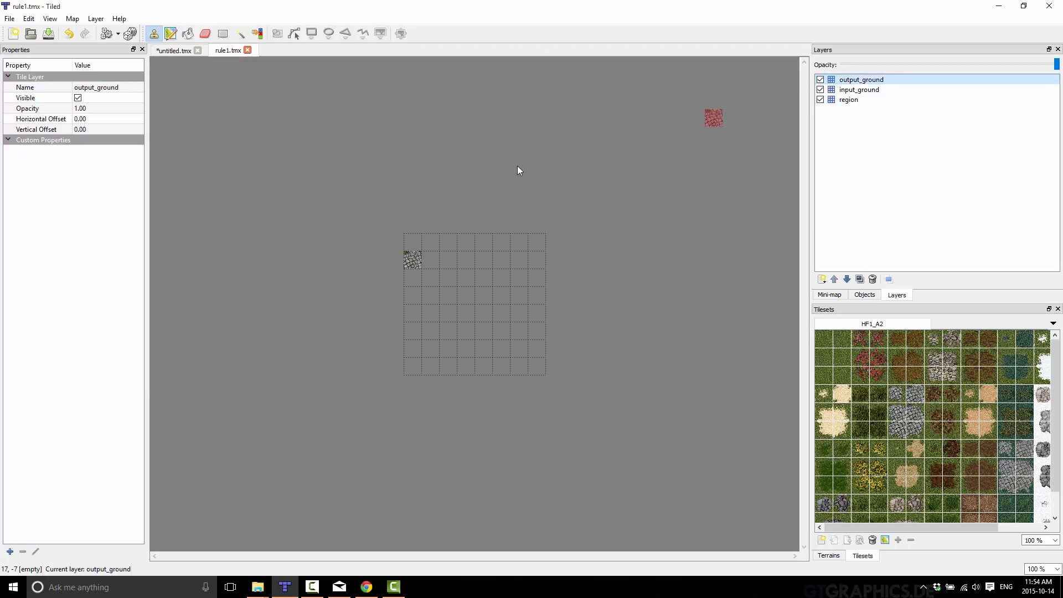
# - Go back to the untitled map, try AutoMap once more and dismiss the error
pyautogui.click(176, 51)
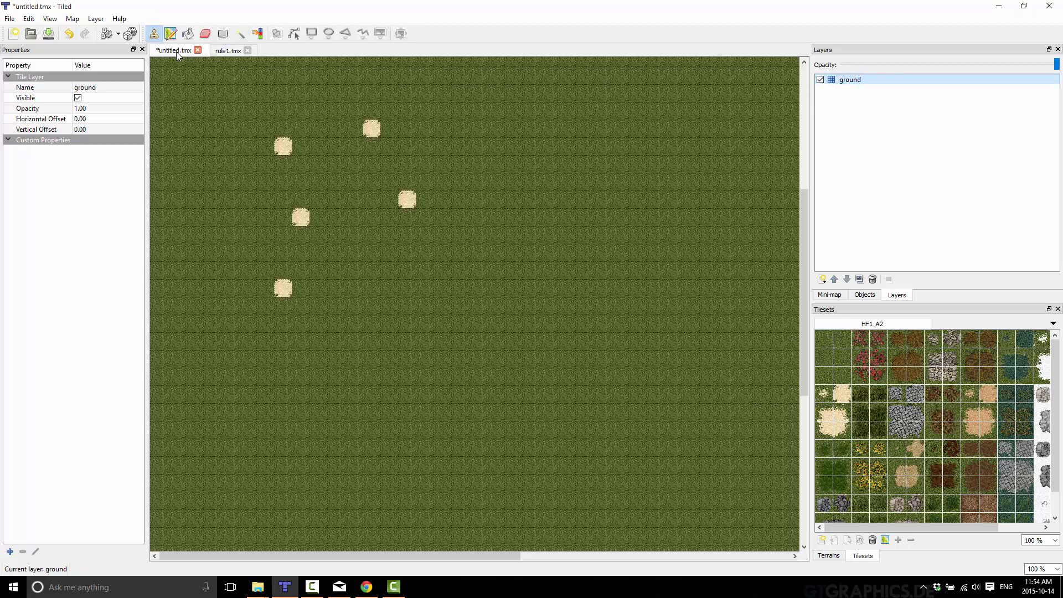
pyautogui.hotkey('ctrl', 'm')
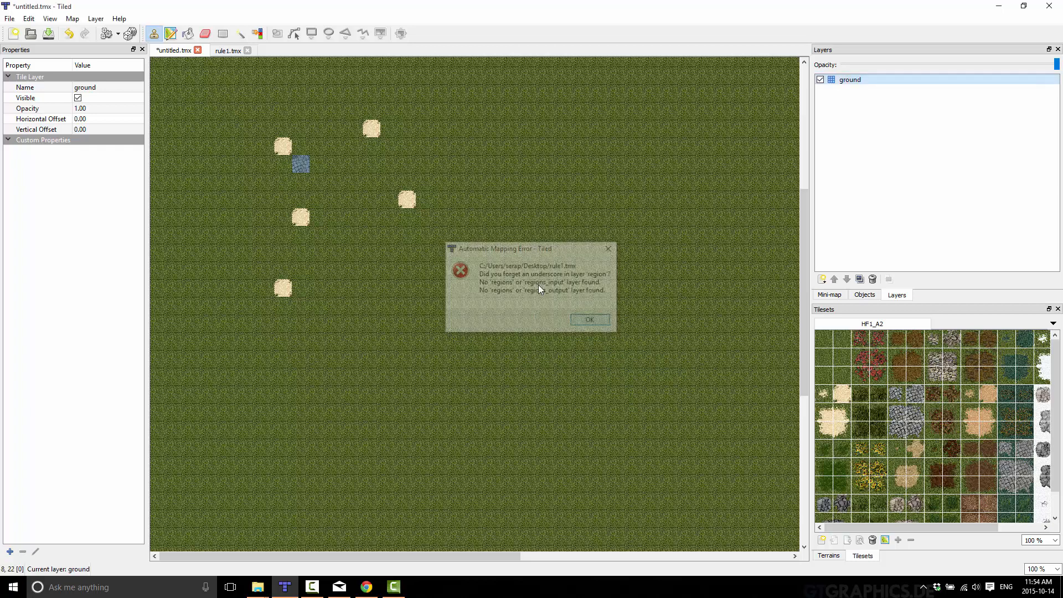
pyautogui.click(606, 321)
# - Rename the region layer of the rule1 map as regions, save it, and run AutoMap on the untitled map
pyautogui.click(229, 51)
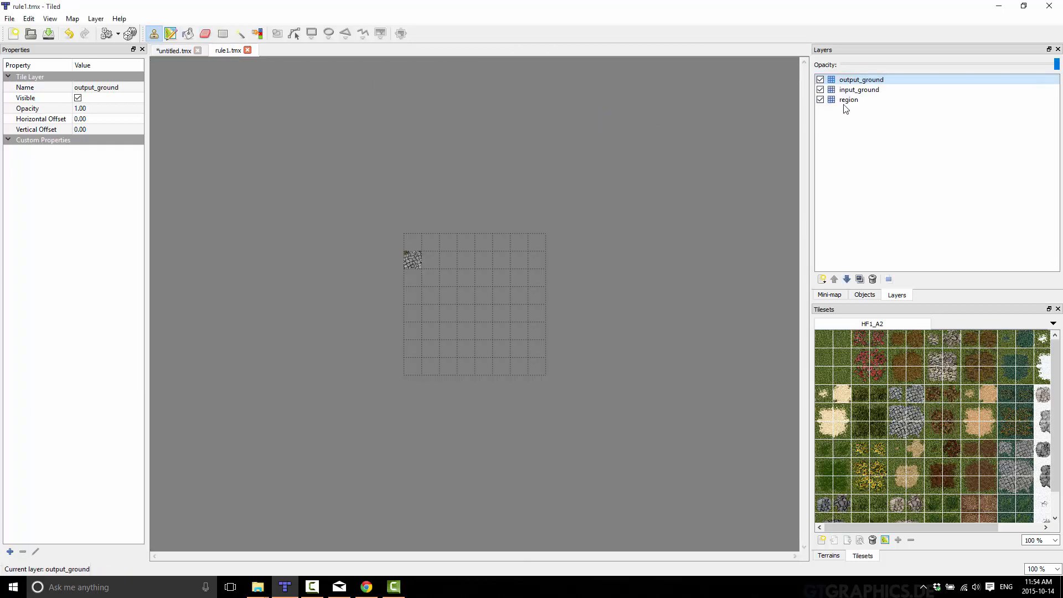
pyautogui.doubleClick(861, 100)
pyautogui.click(860, 100)
pyautogui.write('s')
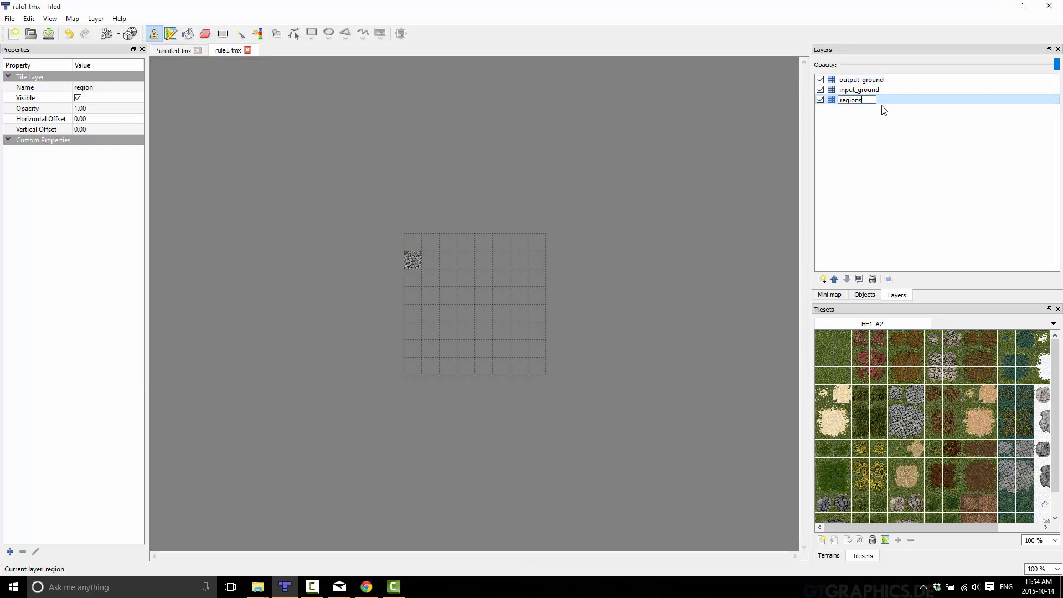
pyautogui.press('Return')
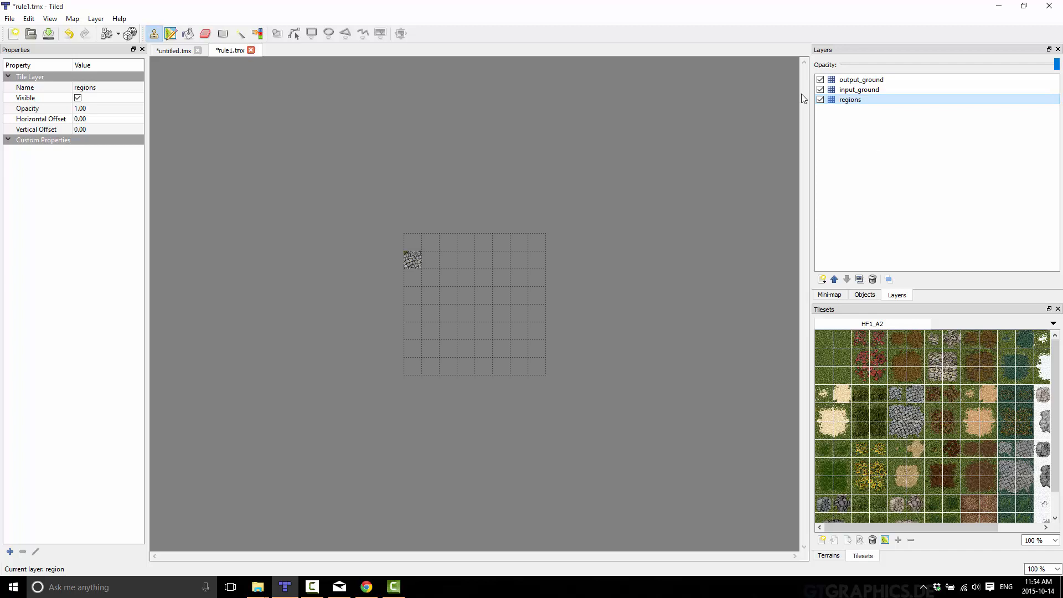
pyautogui.hotkey('ctrl', 's')
pyautogui.click(165, 51)
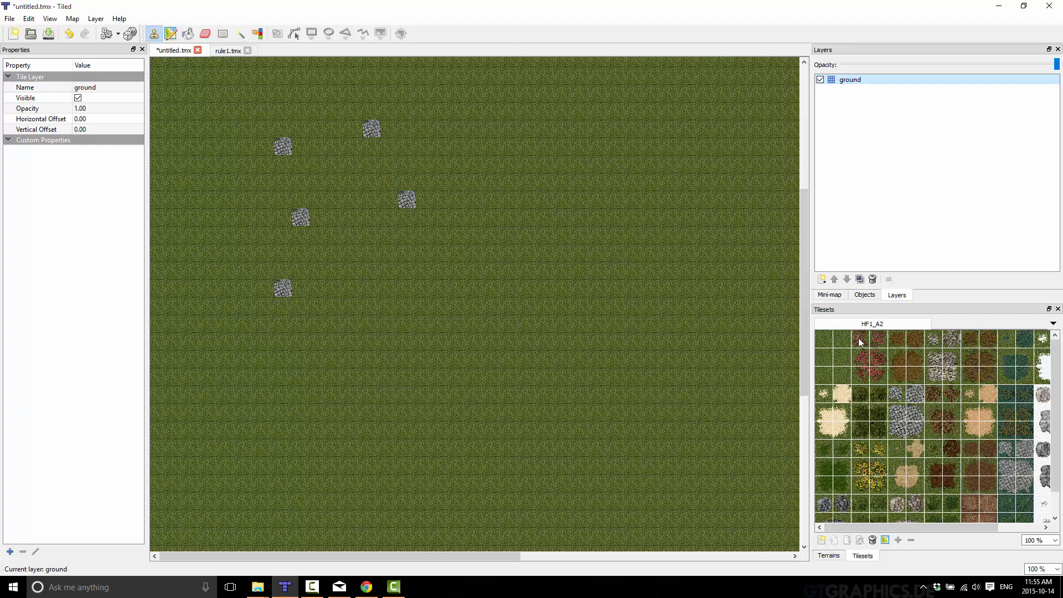
# - In the rule1 map, place a grass tile on the regions layer at cell 4, 1
pyautogui.click(229, 51)
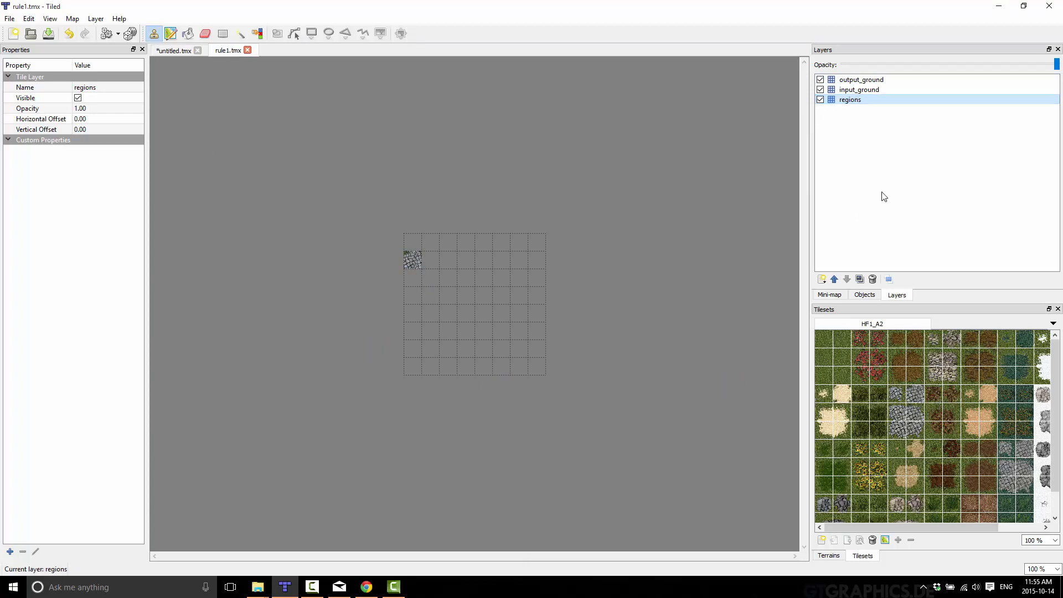
pyautogui.click(850, 343)
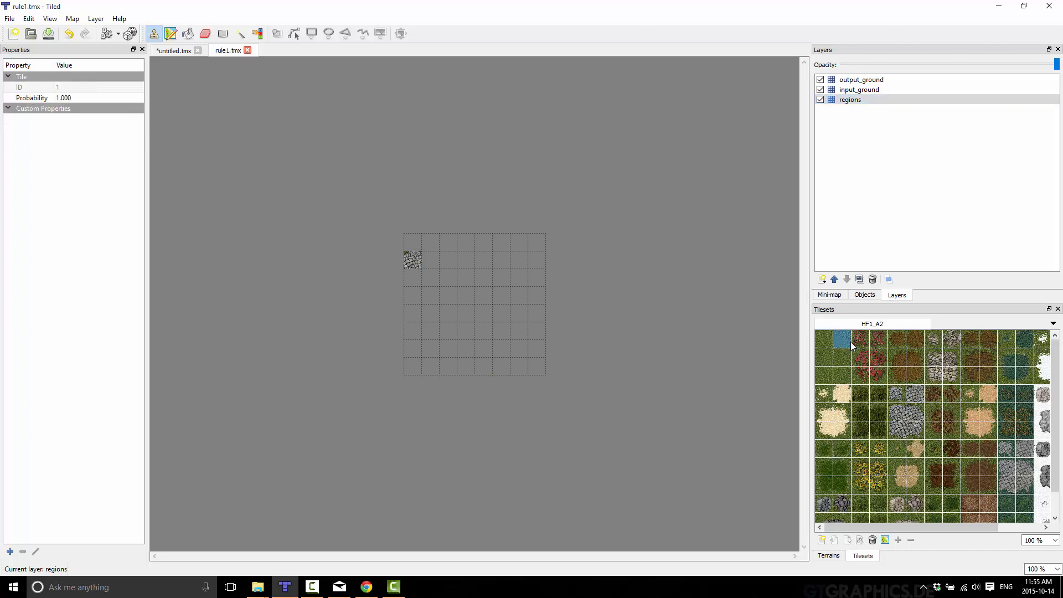
pyautogui.click(481, 261)
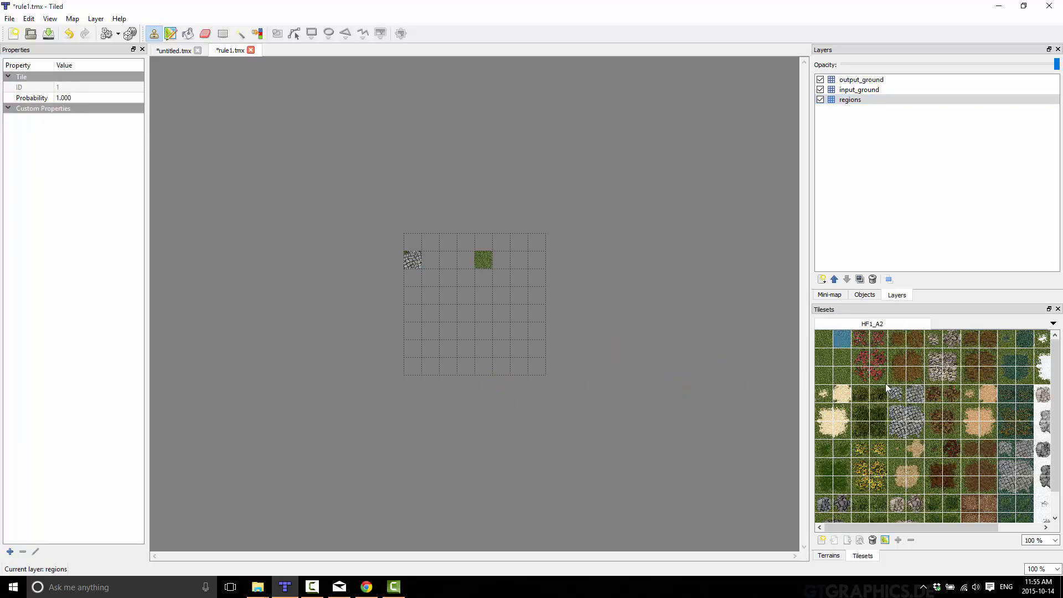
# - At cell 4, 1, place red flower tile 18 on input_ground and tile 19 on output_ground, and save the rule1 map
pyautogui.click(860, 90)
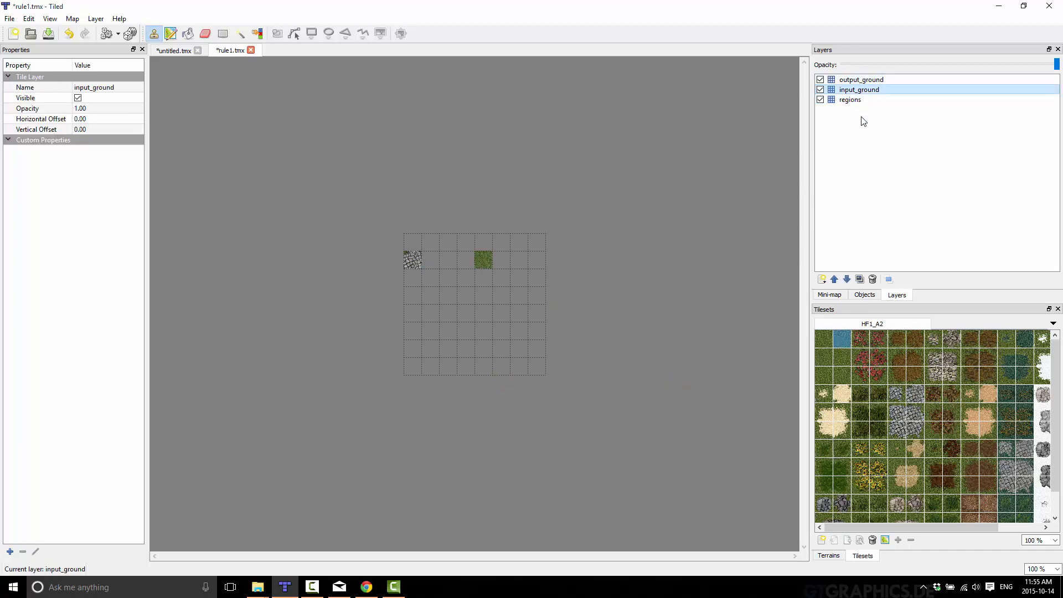
pyautogui.click(866, 357)
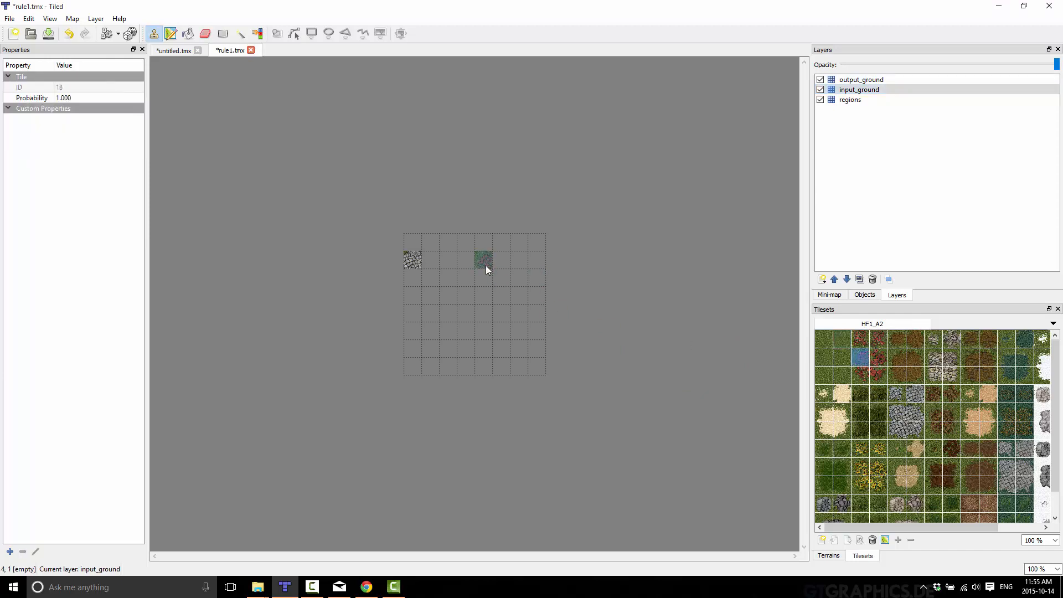
pyautogui.click(860, 80)
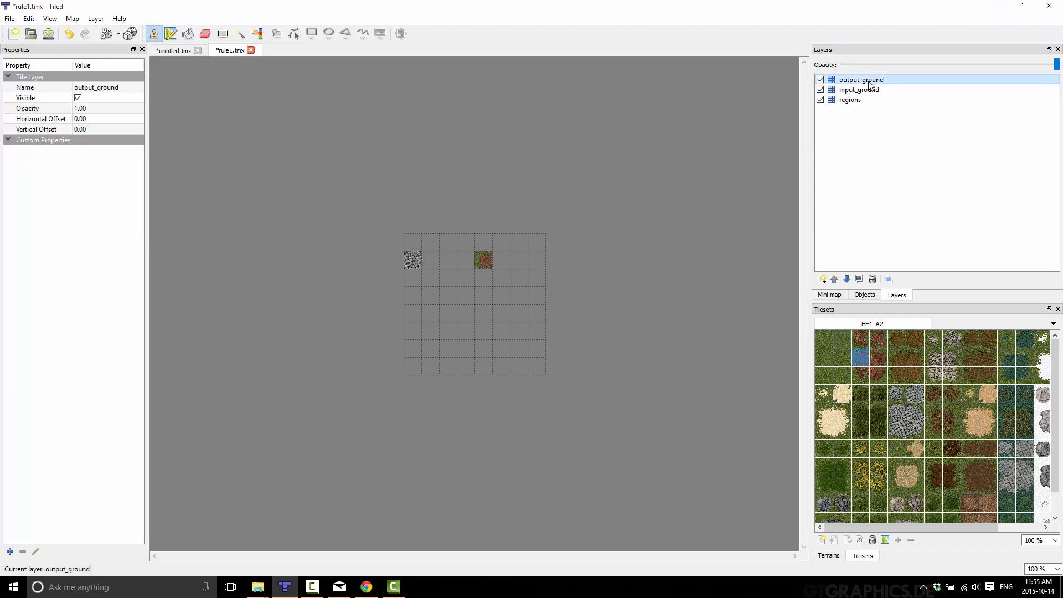
pyautogui.click(878, 358)
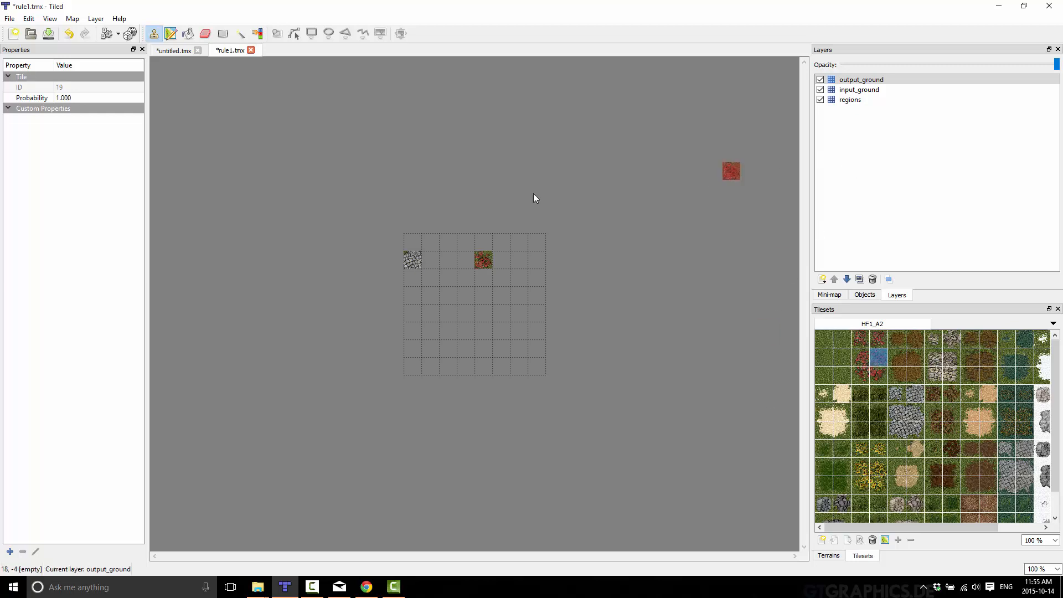
pyautogui.hotkey('ctrl', 's')
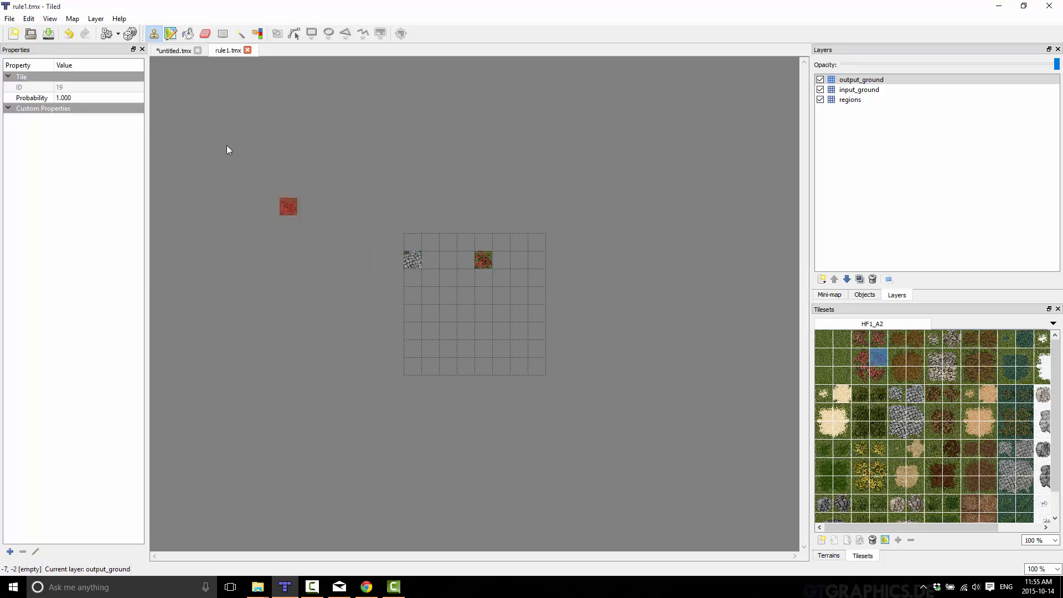
# - Paint scattered sand tiles and a vertical column of red flower tile 18 on the untitled map's ground layer, and run AutoMap
pyautogui.click(173, 51)
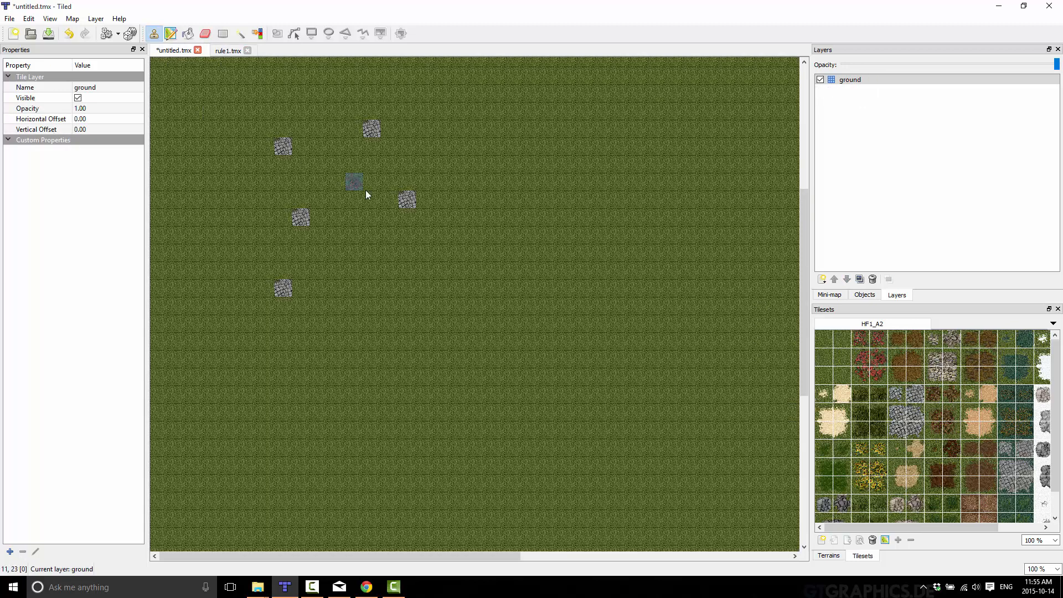
pyautogui.click(841, 394)
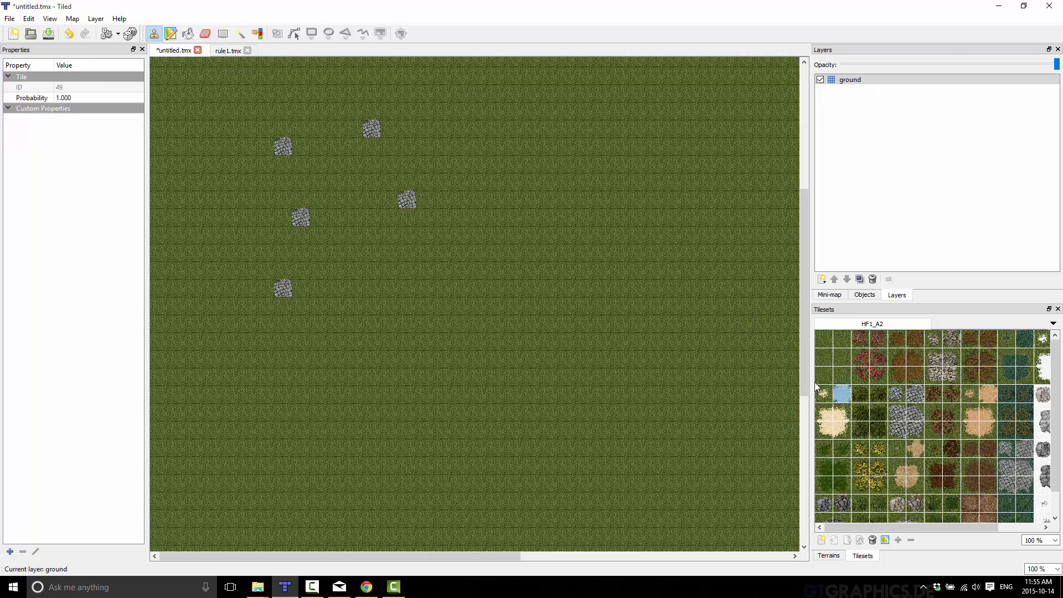
pyautogui.moveTo(447, 308)
pyautogui.mouseDown()
pyautogui.moveTo(560, 277)
pyautogui.moveTo(584, 253)
pyautogui.mouseUp()
pyautogui.click(861, 358)
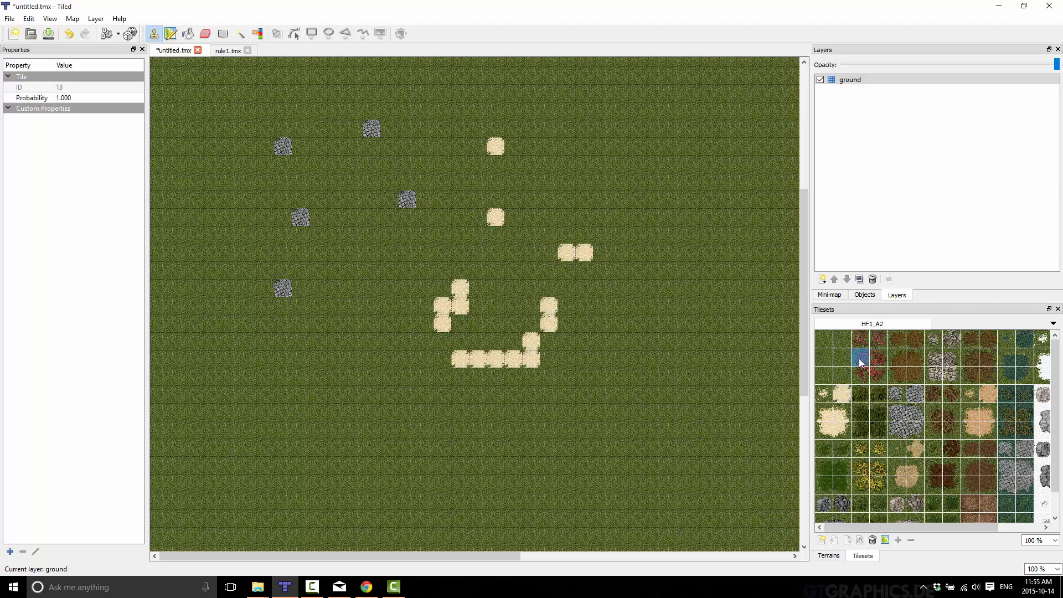
pyautogui.moveTo(679, 207); pyautogui.dragTo(676, 300)
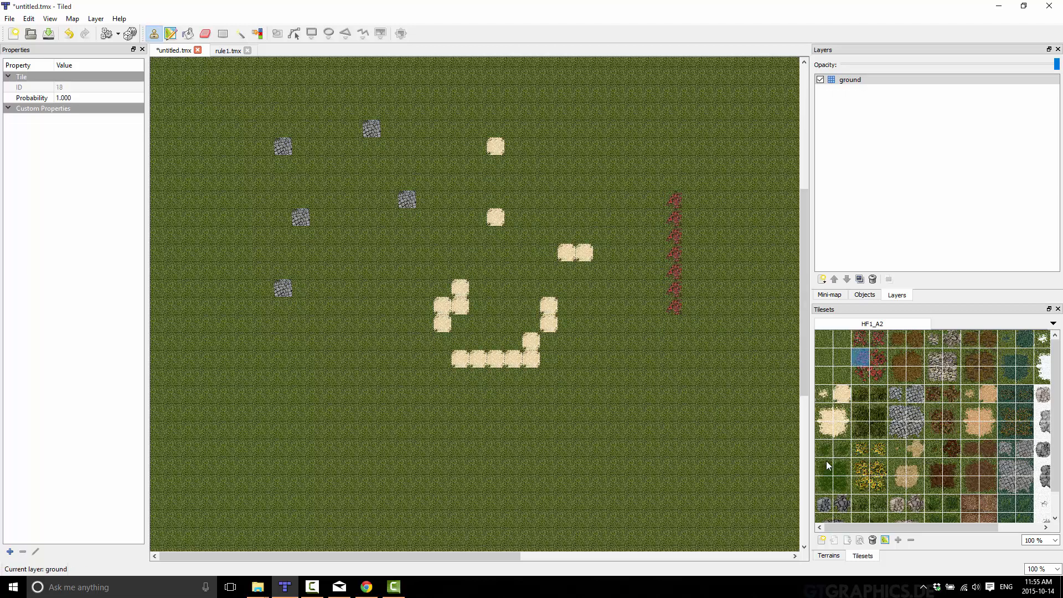
pyautogui.hotkey('ctrl', 'm')
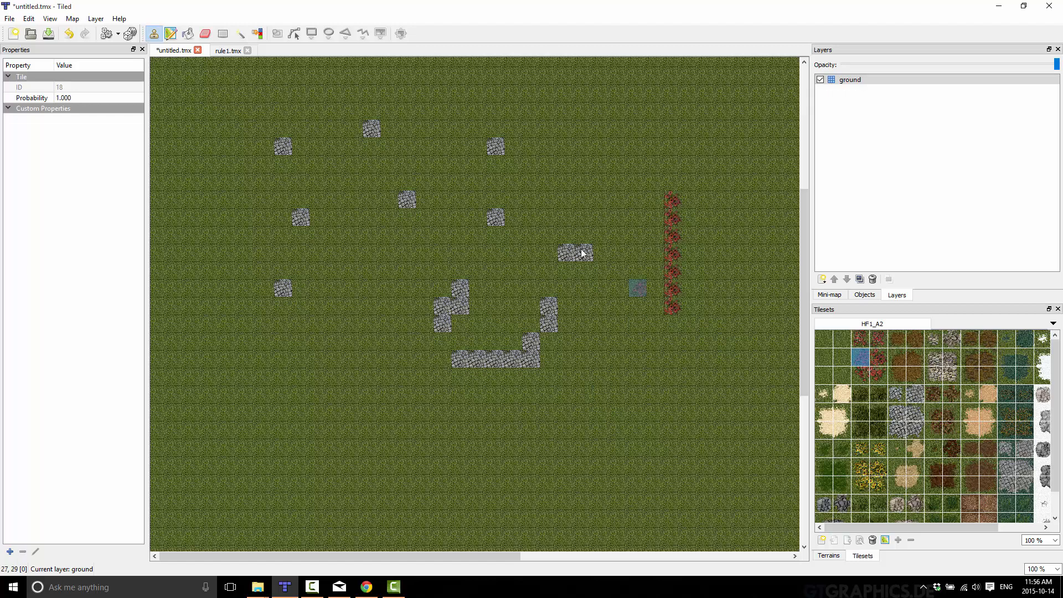
# - In the rule1 map, place a sand tile beside the cobblestone and paint a two-by-two grass block on the regions layer three rows below
pyautogui.click(227, 51)
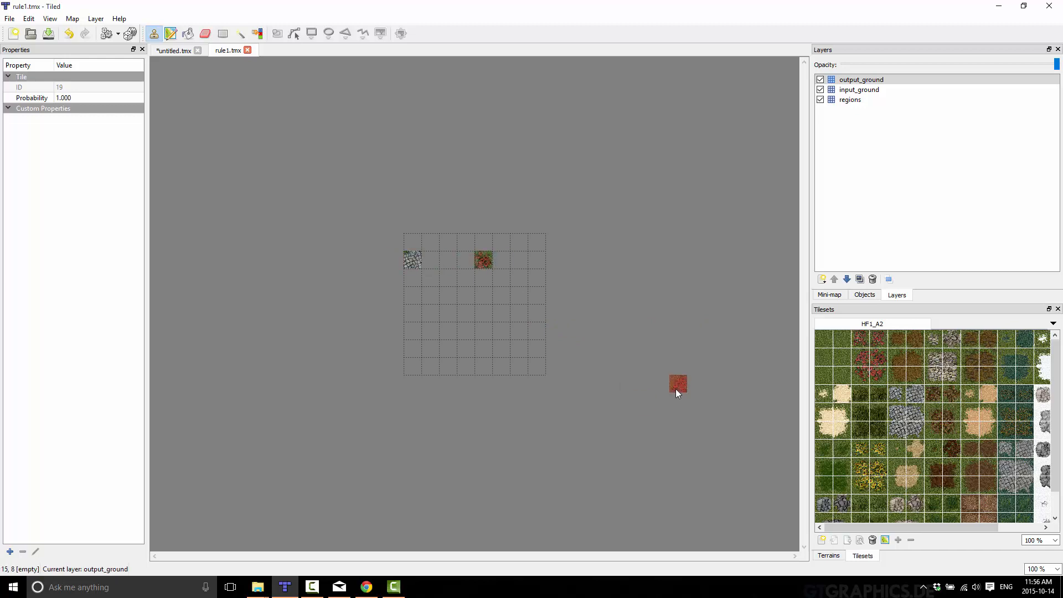
pyautogui.click(427, 261)
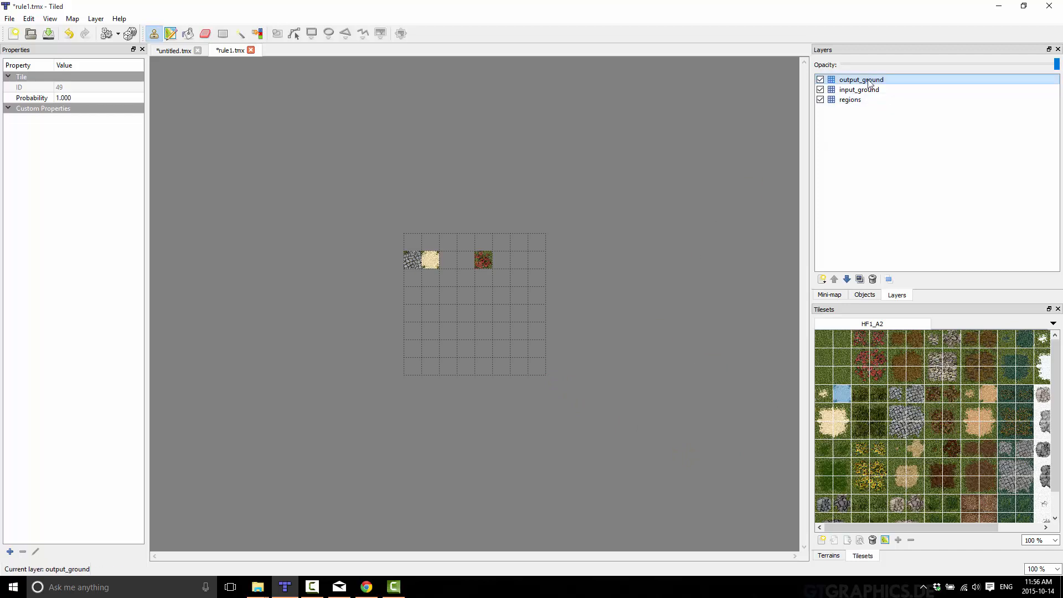
pyautogui.click(861, 100)
pyautogui.click(827, 414)
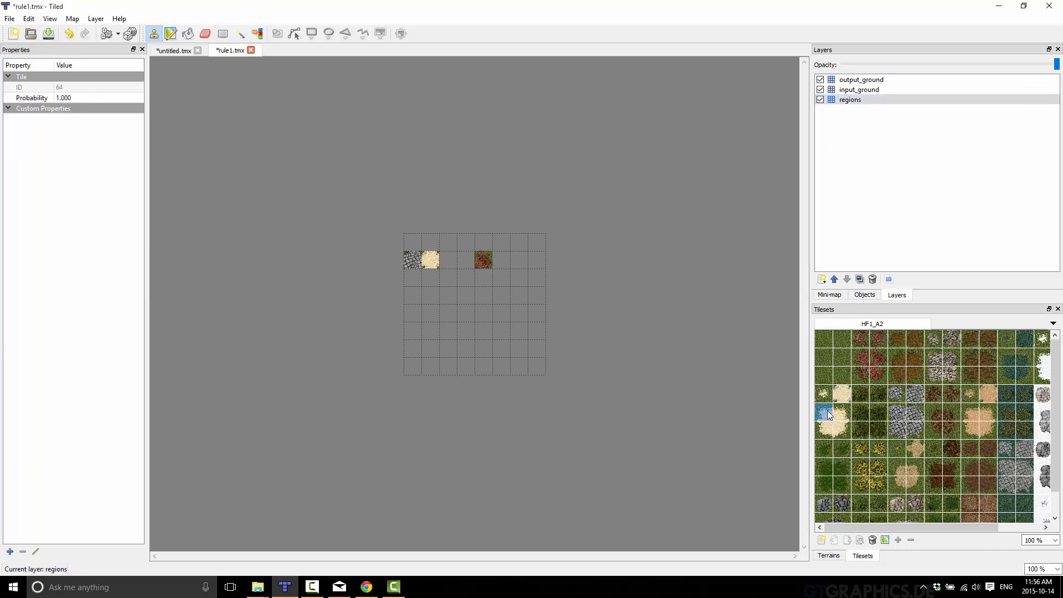
pyautogui.click(823, 338)
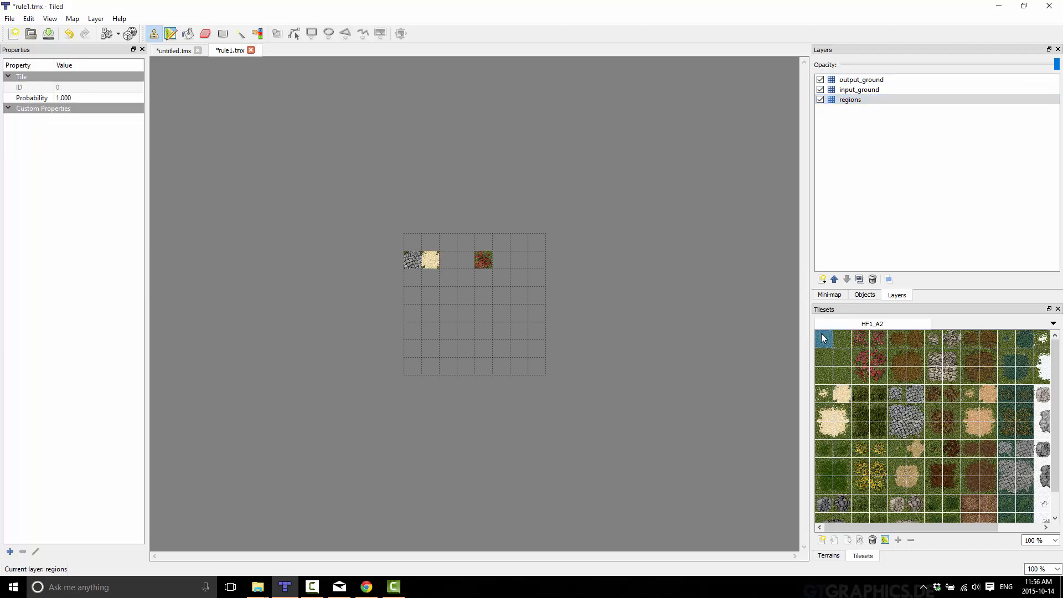
pyautogui.click(412, 317)
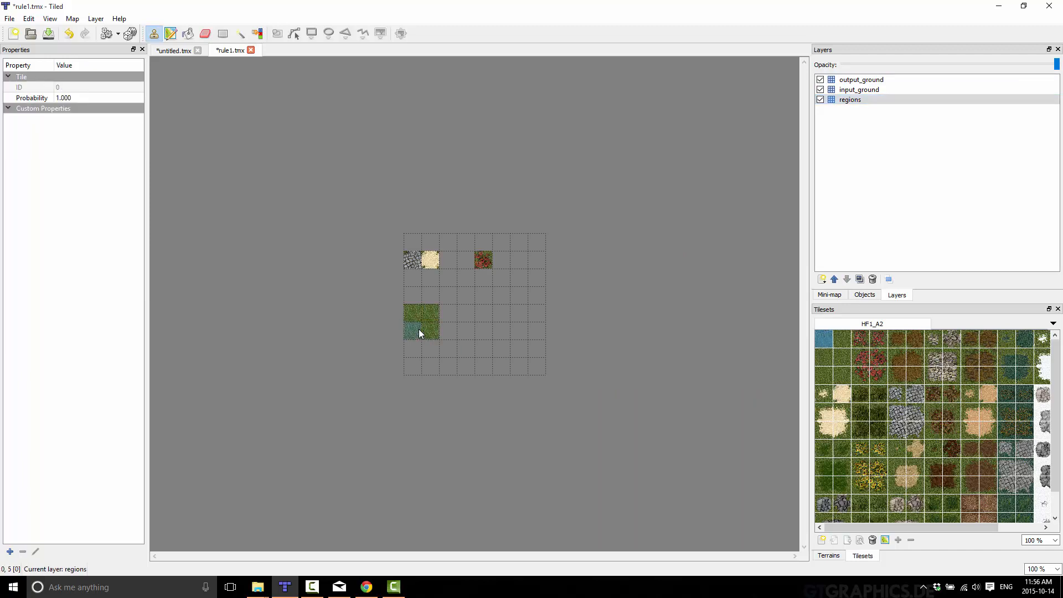
# - Over the two-by-two region, place the sand block on input_ground and the dark grass block on output_ground, and save the rule1 map
pyautogui.click(859, 89)
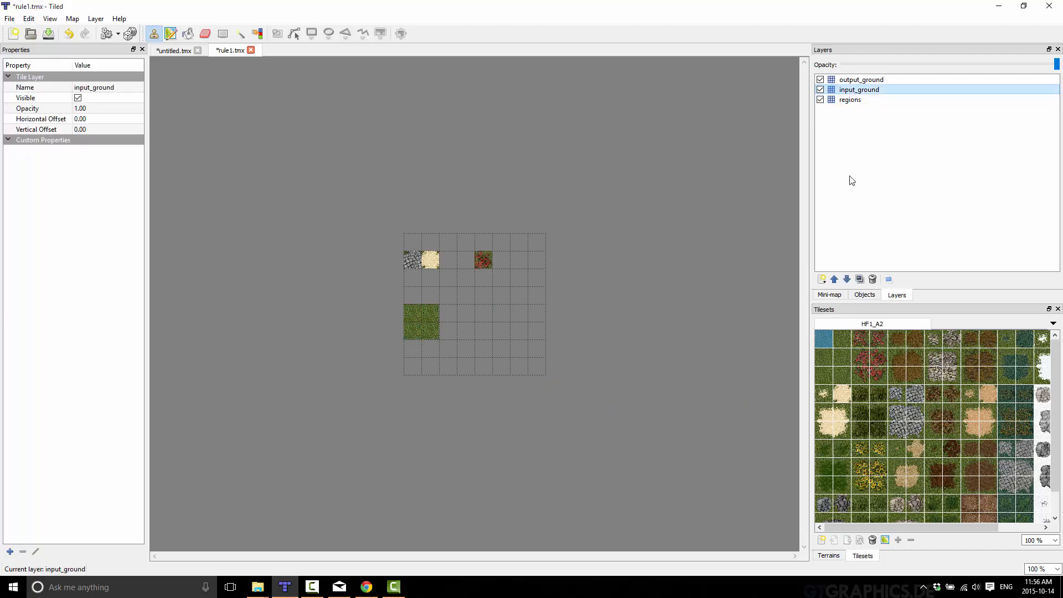
pyautogui.moveTo(819, 414); pyautogui.dragTo(840, 420)
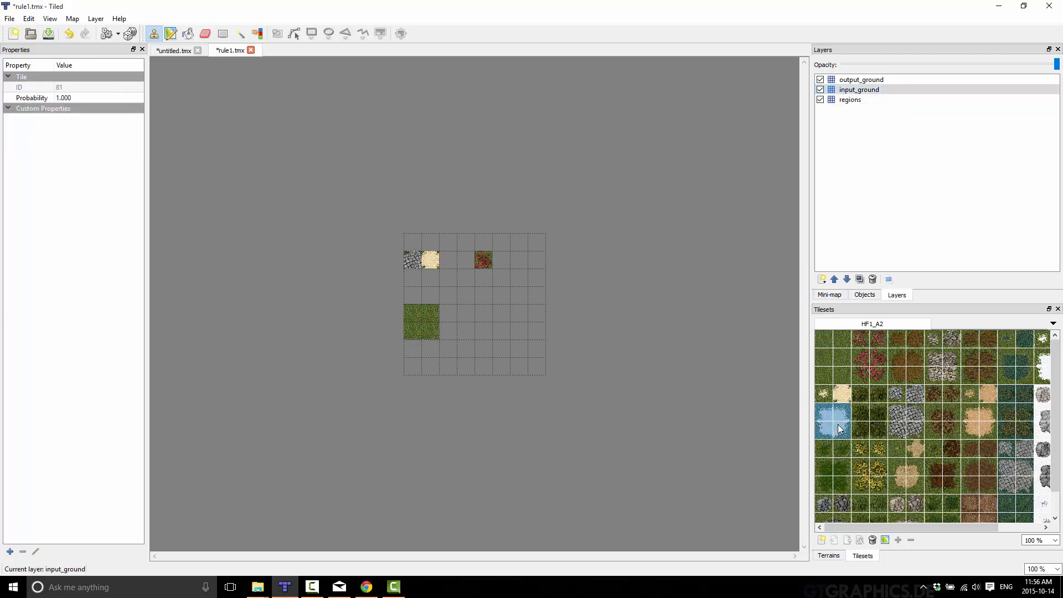
pyautogui.click(426, 330)
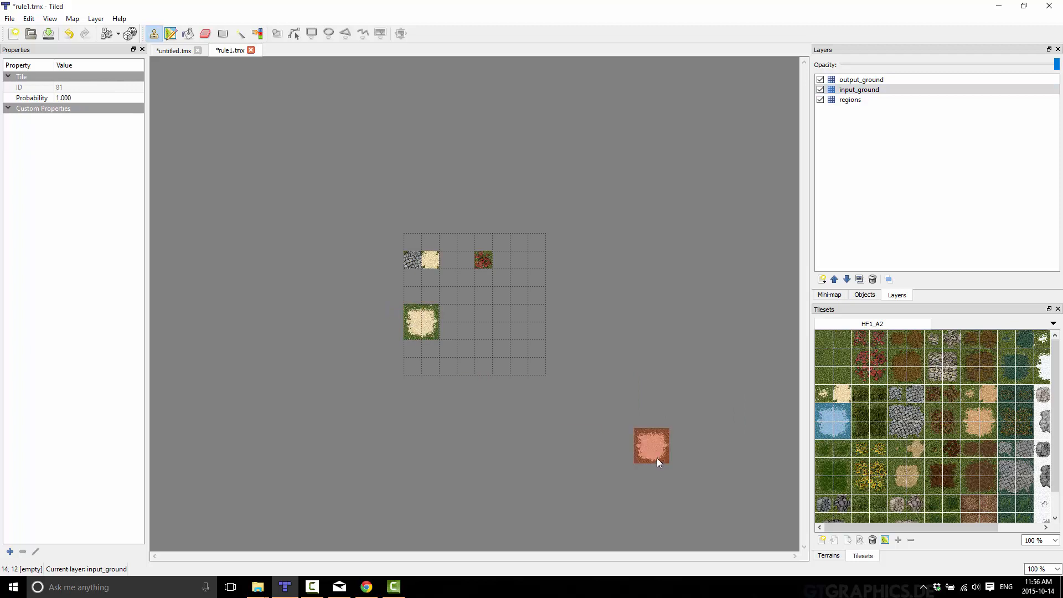
pyautogui.click(864, 81)
pyautogui.click(864, 414)
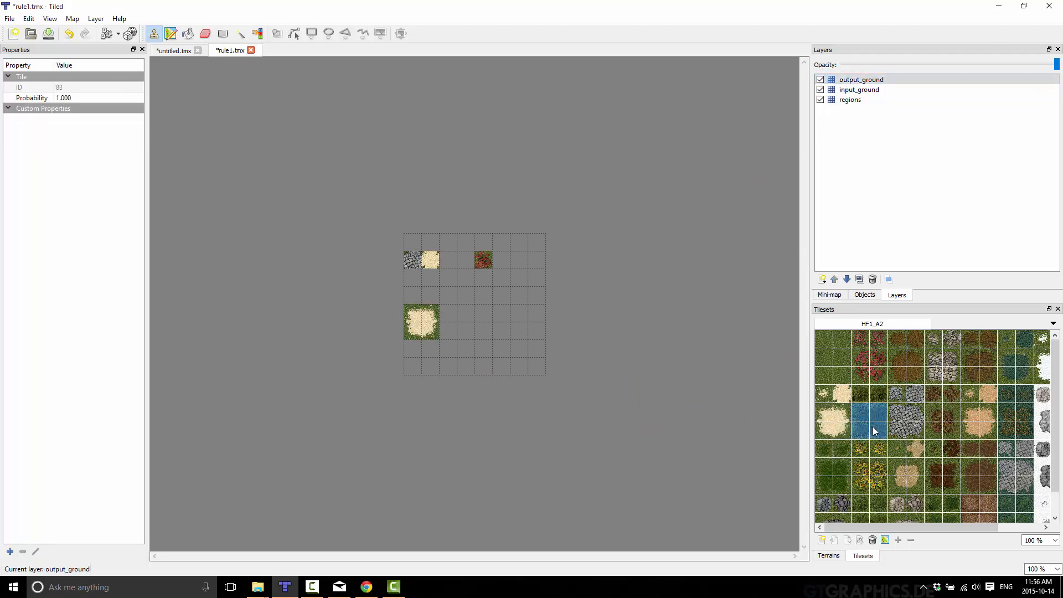
pyautogui.click(423, 330)
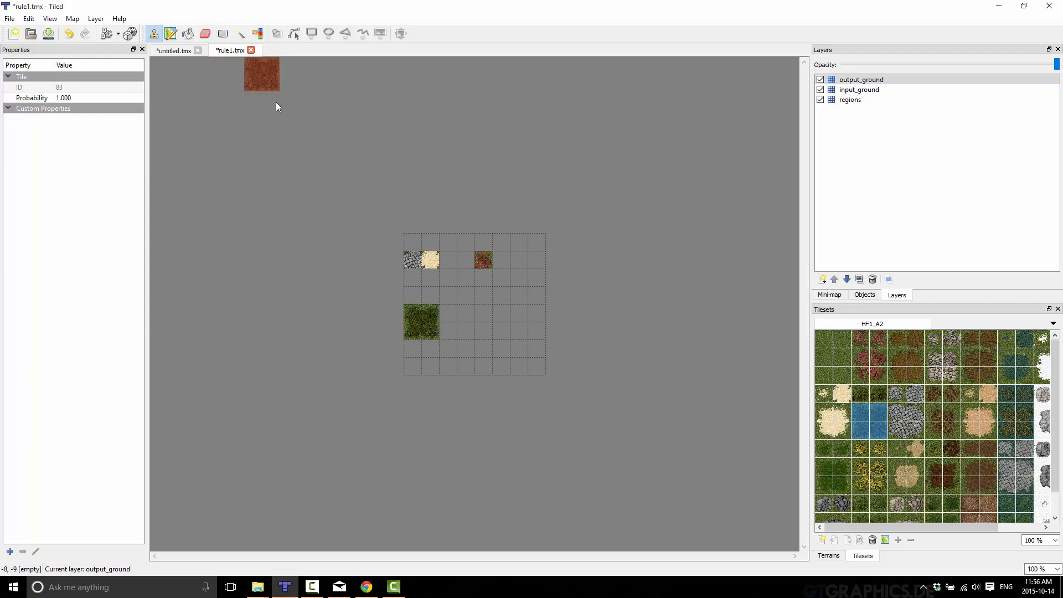
pyautogui.hotkey('ctrl', 's')
# - Stamp three two-by-two sand blocks below the cobblestones on the untitled map's ground layer, and run AutoMap
pyautogui.click(175, 51)
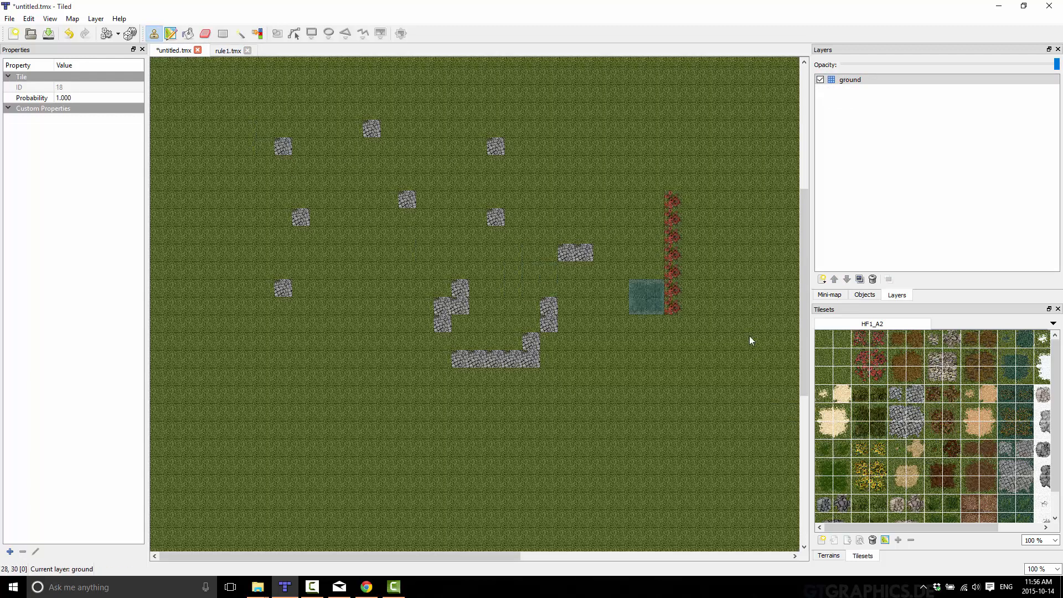
pyautogui.click(831, 417)
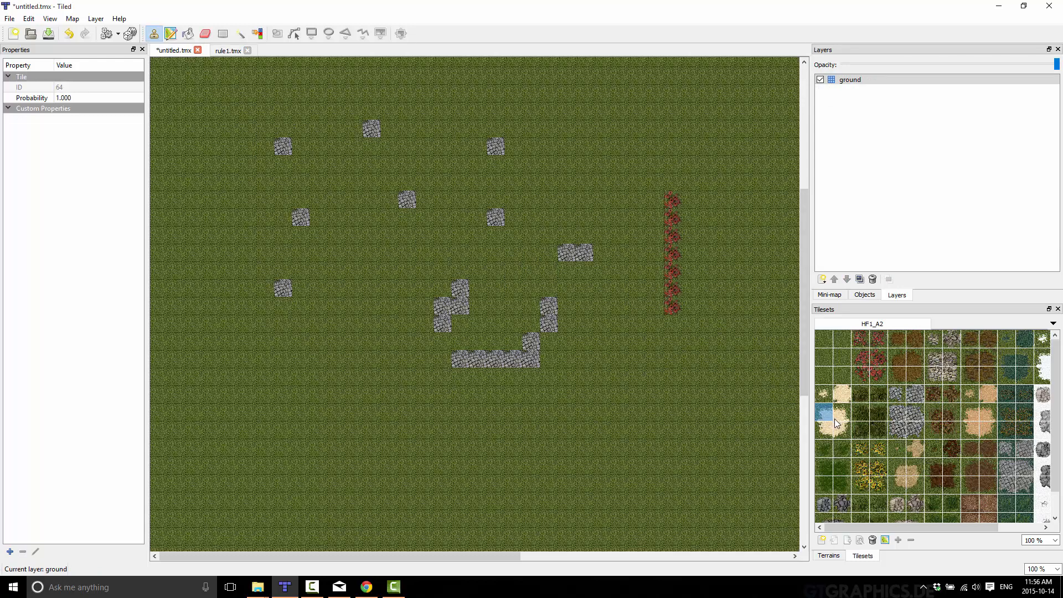
pyautogui.click(304, 417)
pyautogui.click(496, 451)
pyautogui.click(618, 468)
pyautogui.press('a')
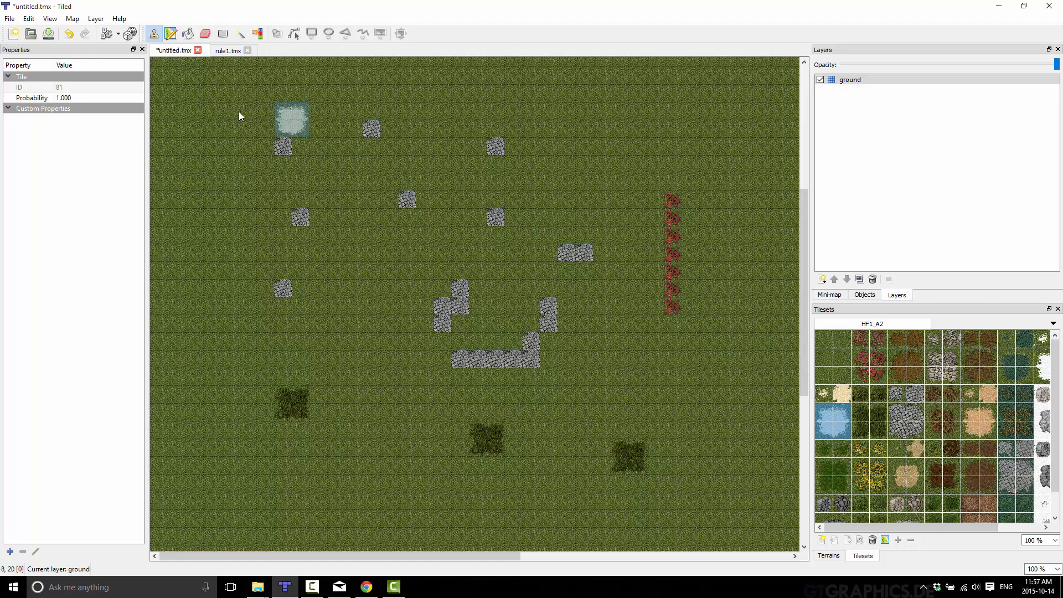
# - Try a two-by-two sand block in the rule1 map, one column apart from the dark grass block
pyautogui.click(232, 51)
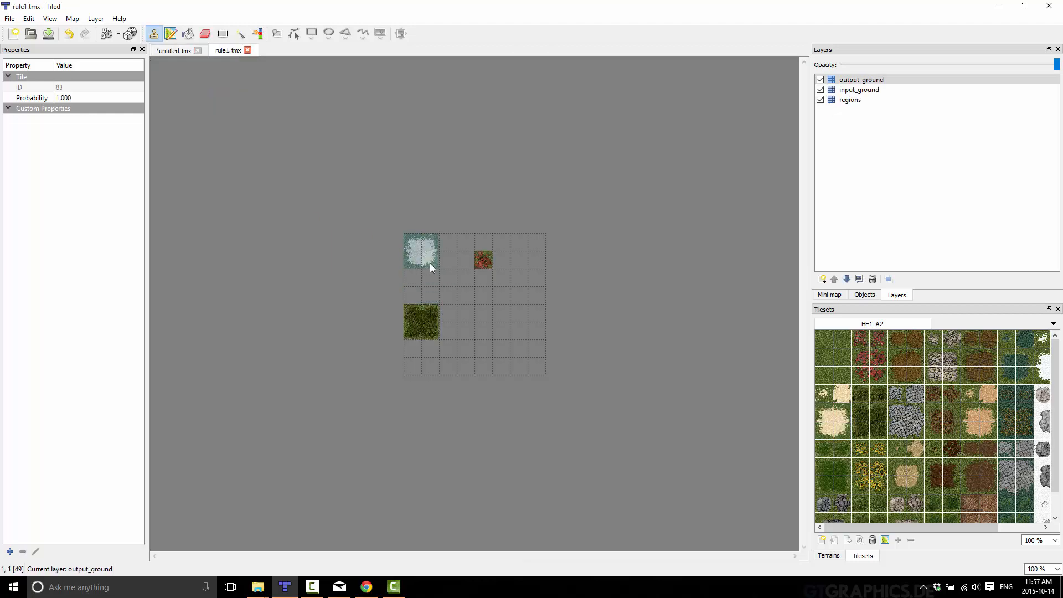
pyautogui.click(438, 325)
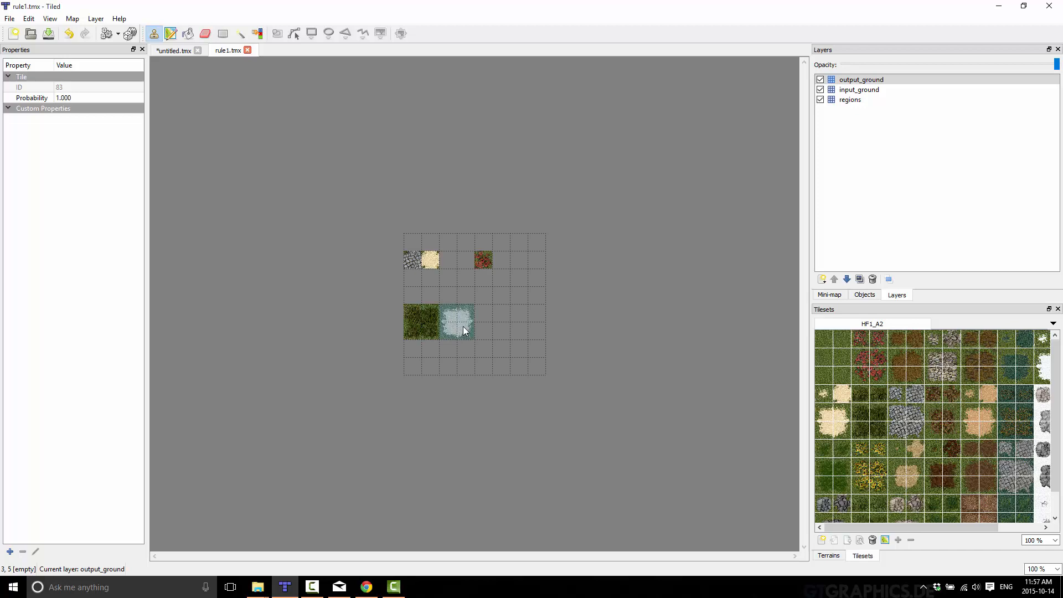
pyautogui.click(477, 324)
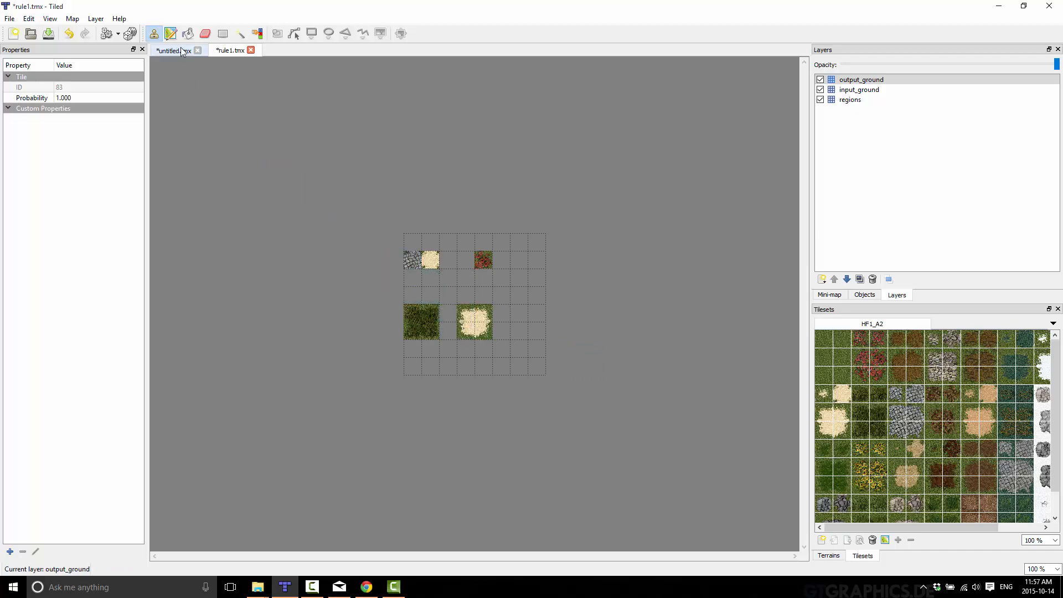
# - Erase all rule tiles from the output_ground, input_ground and regions layers of the rule1 map
pyautogui.click(206, 34)
pyautogui.moveTo(454, 311)
pyautogui.mouseDown()
pyautogui.moveTo(434, 302)
pyautogui.moveTo(470, 334)
pyautogui.moveTo(422, 331)
pyautogui.moveTo(425, 313)
pyautogui.mouseUp()
pyautogui.click(868, 90)
pyautogui.click(850, 100)
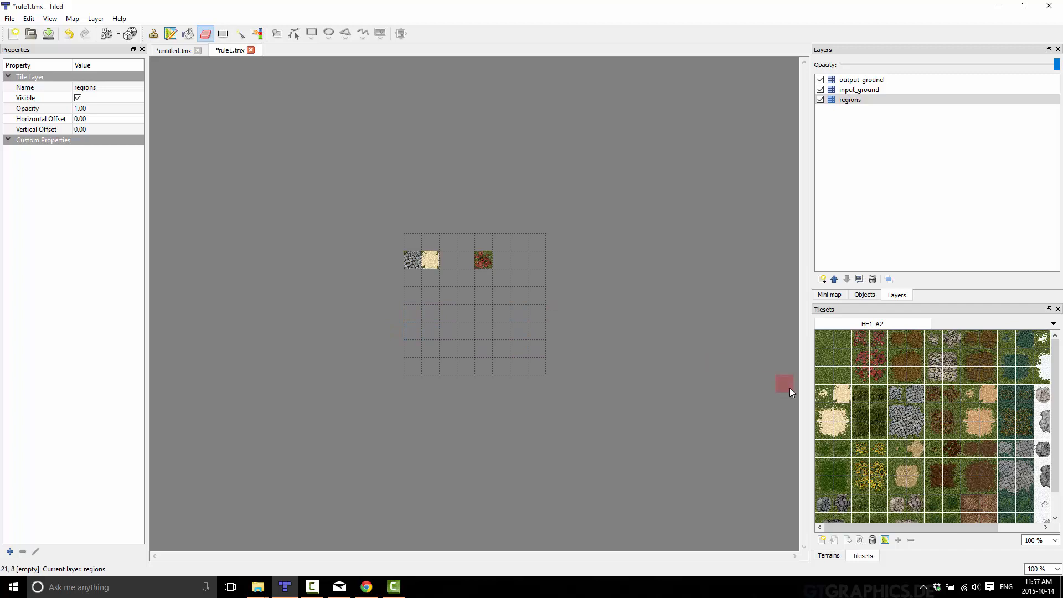
pyautogui.scroll(-1, 936, 469)
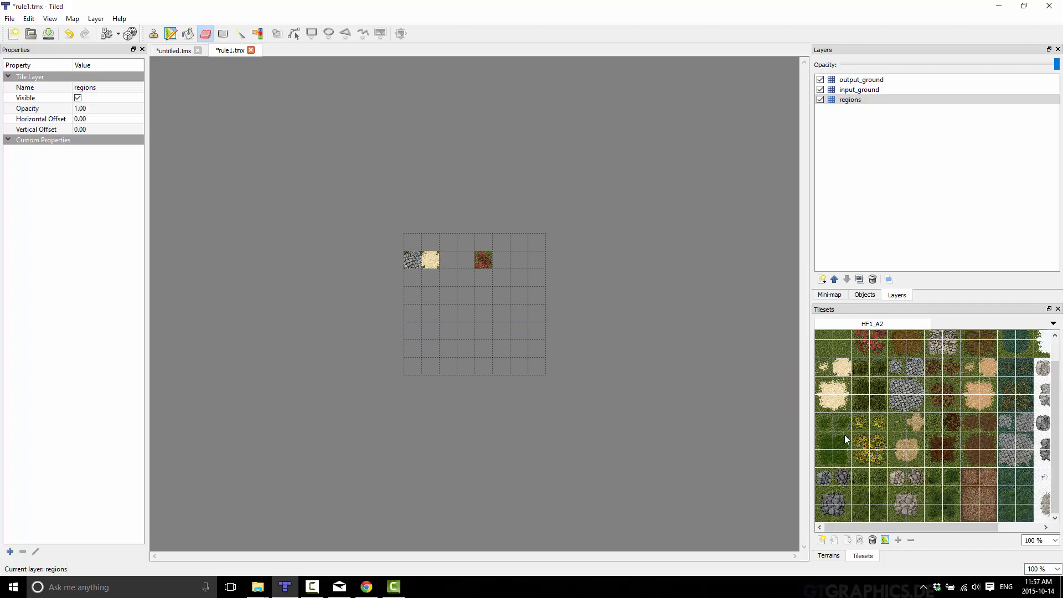
pyautogui.scroll(1, 949, 500)
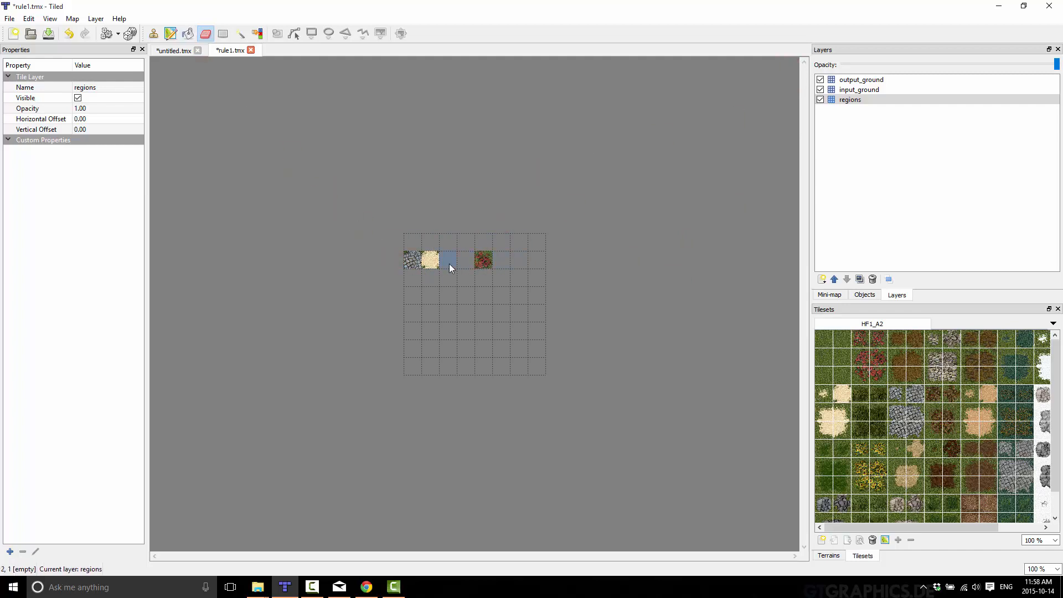
pyautogui.click(859, 90)
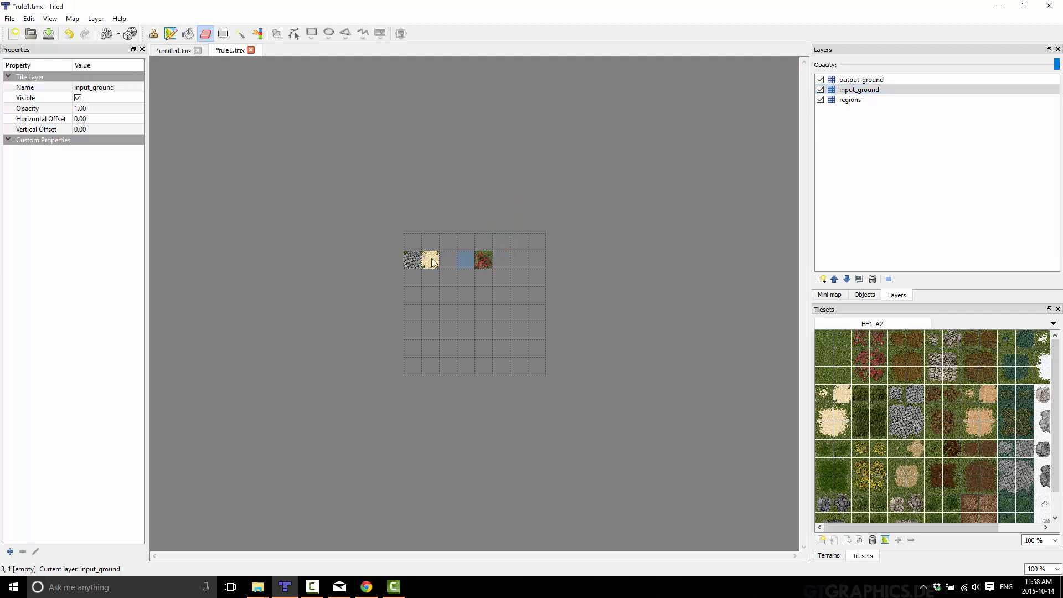
pyautogui.click(851, 83)
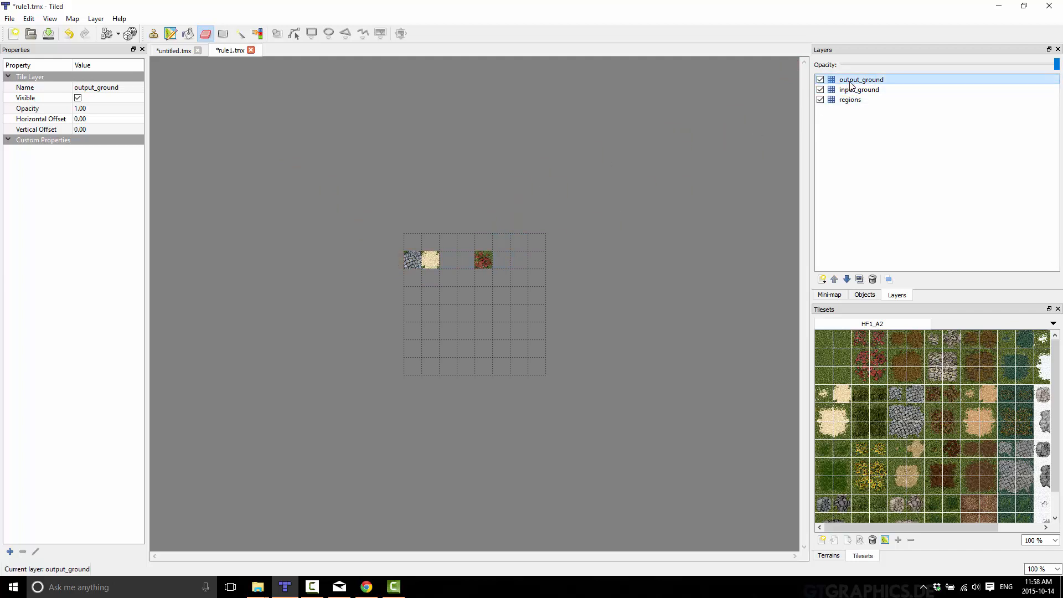
pyautogui.moveTo(484, 257); pyautogui.dragTo(400, 258)
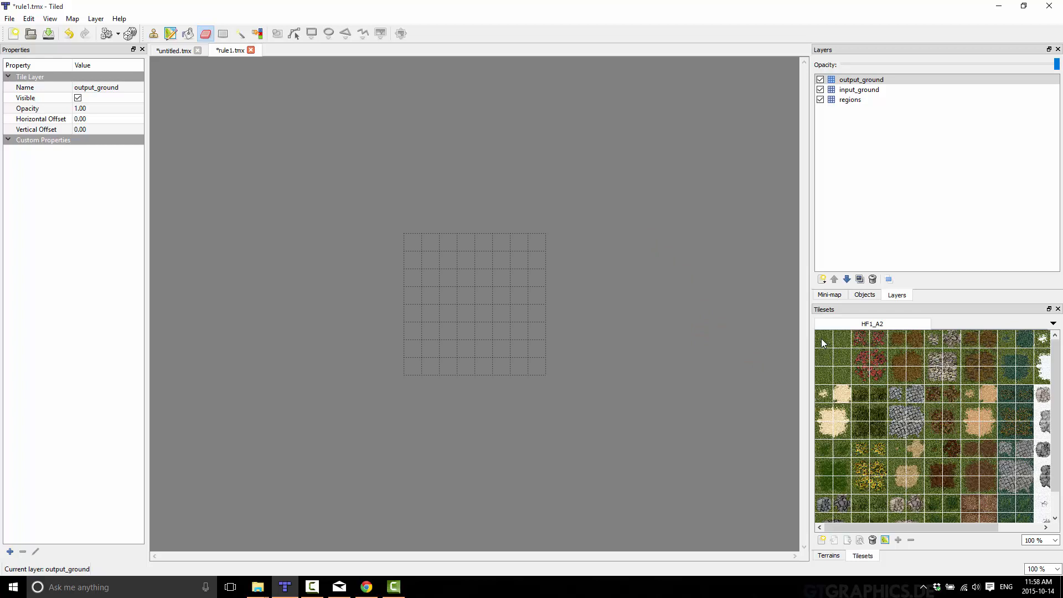
# - Place grass tile 0 at cell 0, 0 on the regions layer and make input_ground the active layer
pyautogui.click(842, 100)
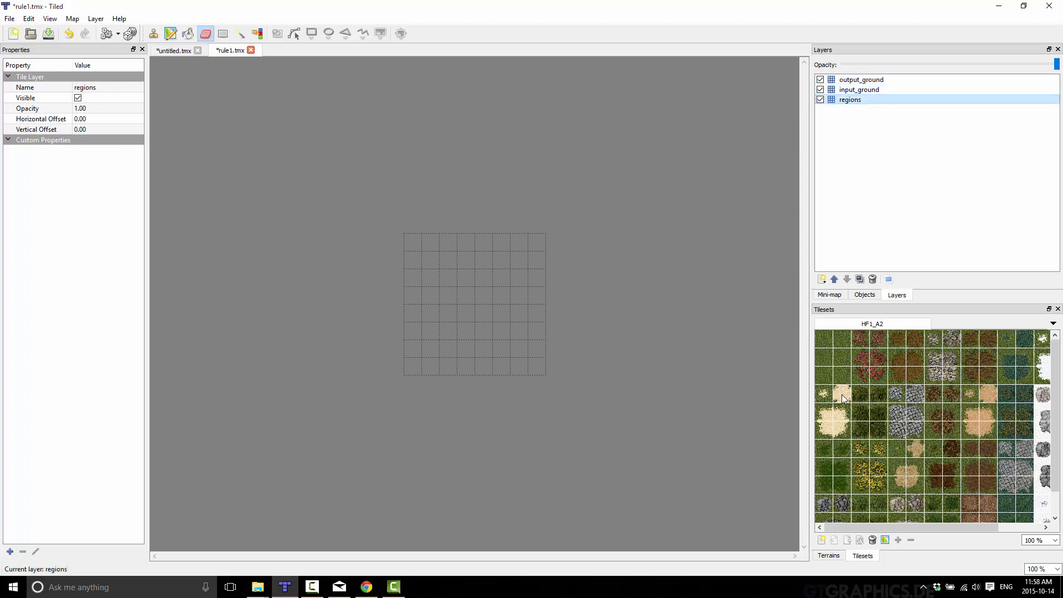
pyautogui.click(824, 339)
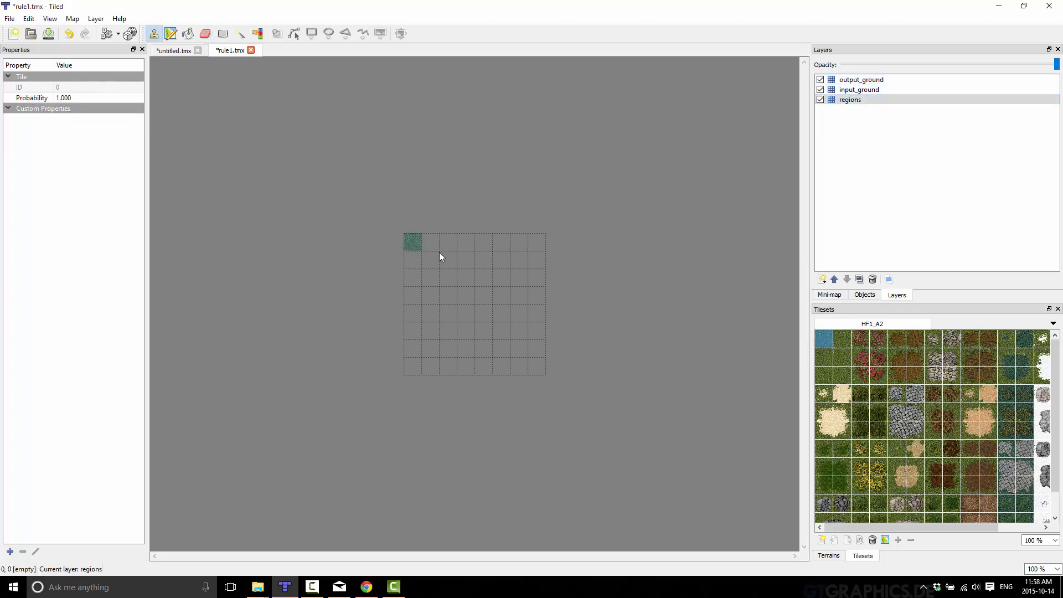
pyautogui.click(863, 91)
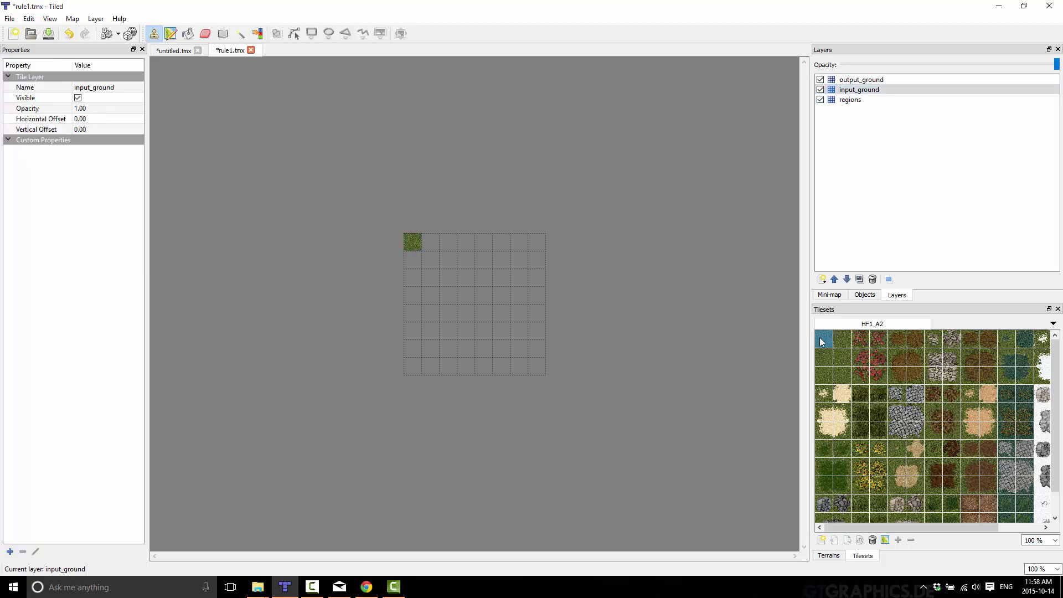
pyautogui.click(856, 89)
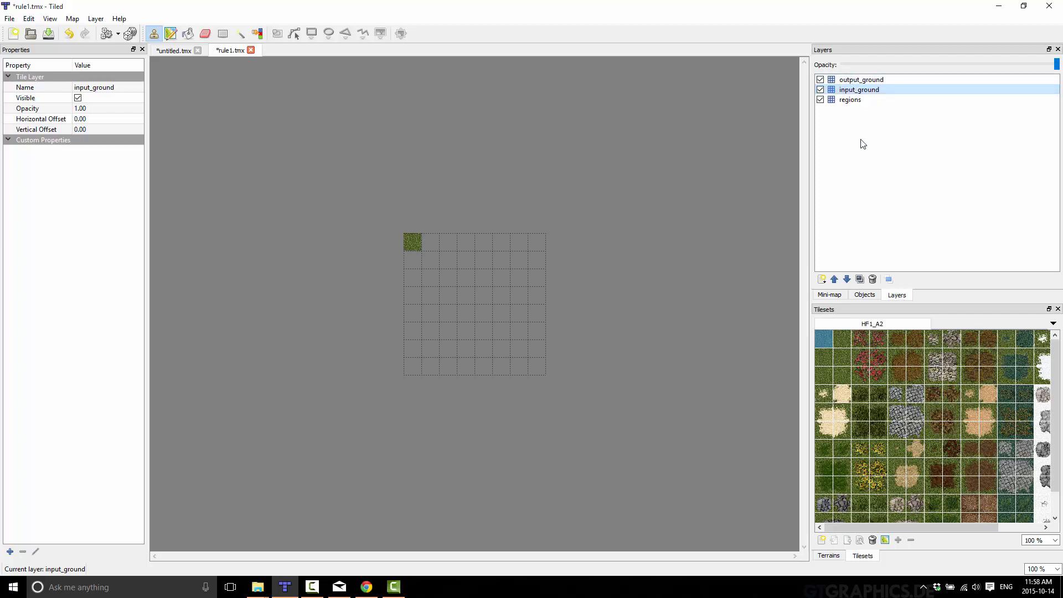
# - Duplicate the output_ground layer eight times
pyautogui.click(859, 80)
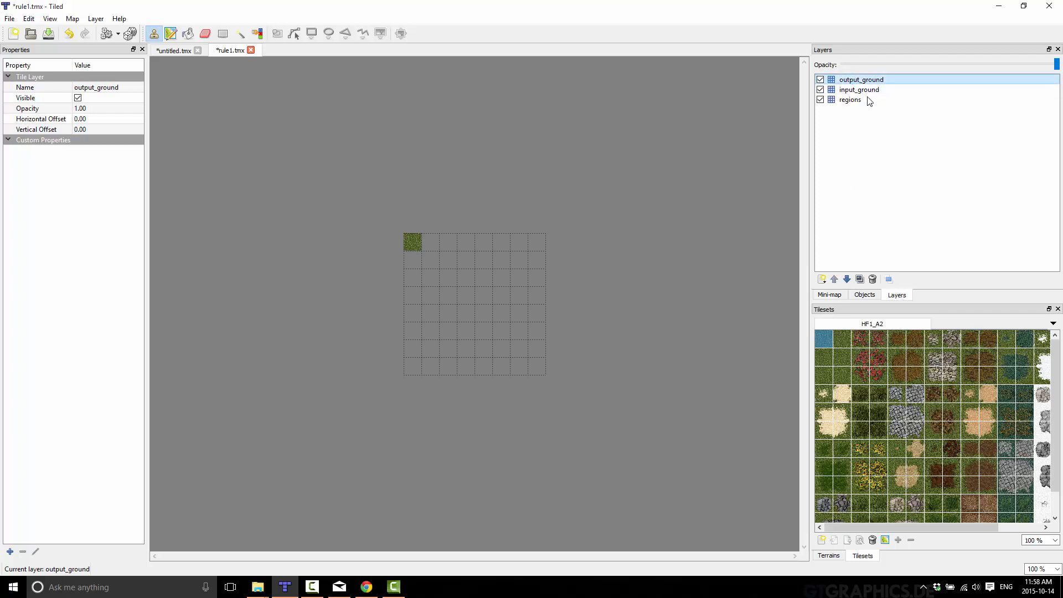
pyautogui.click(860, 279)
pyautogui.click(860, 280)
pyautogui.click(860, 279)
pyautogui.click(860, 280)
pyautogui.click(860, 279)
pyautogui.click(860, 280)
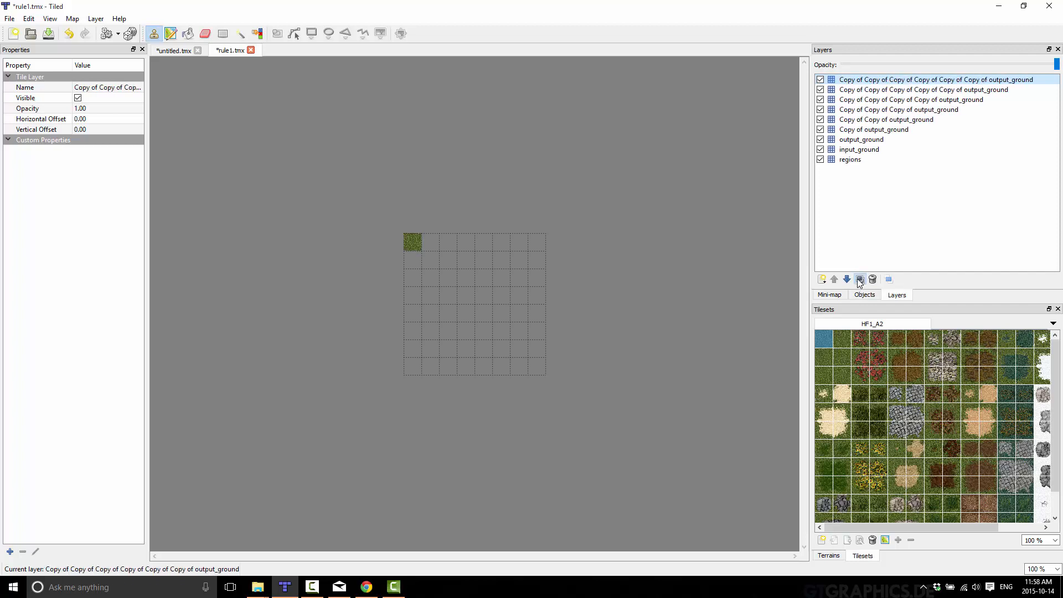
pyautogui.click(860, 280)
pyautogui.click(860, 280)
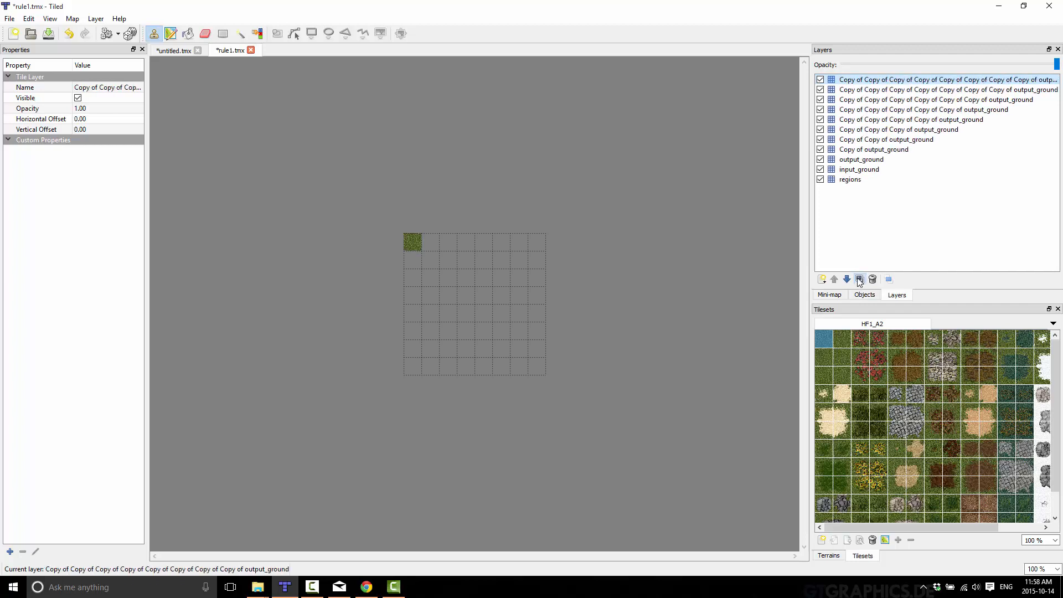
# - Rename the first two copies above output_ground as output1_ground and output2_ground
pyautogui.click(859, 150)
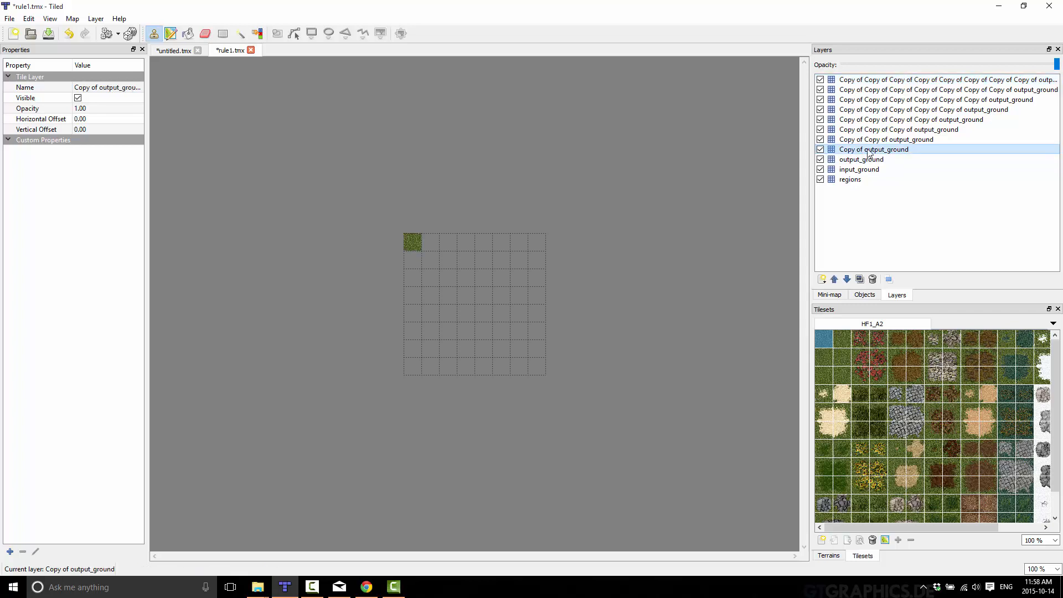
pyautogui.doubleClick(878, 151)
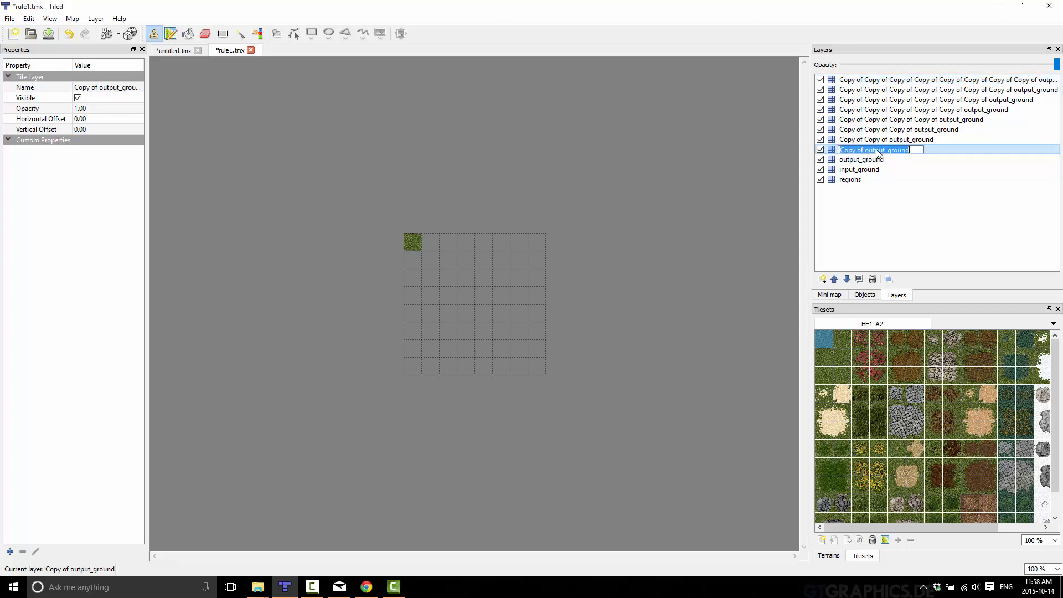
pyautogui.write('output')
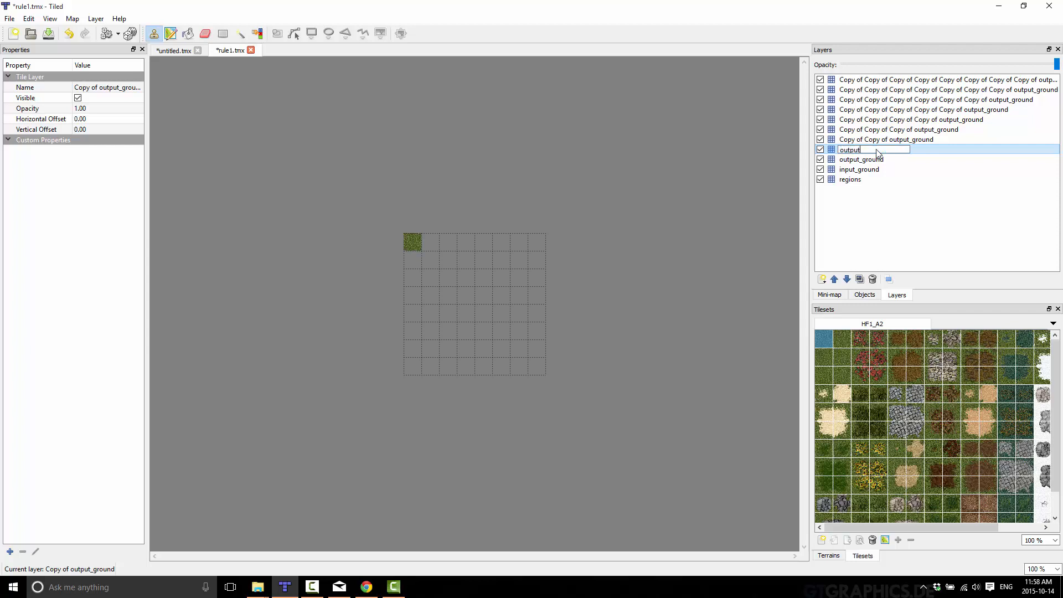
pyautogui.write('1_ground')
pyautogui.press('Return')
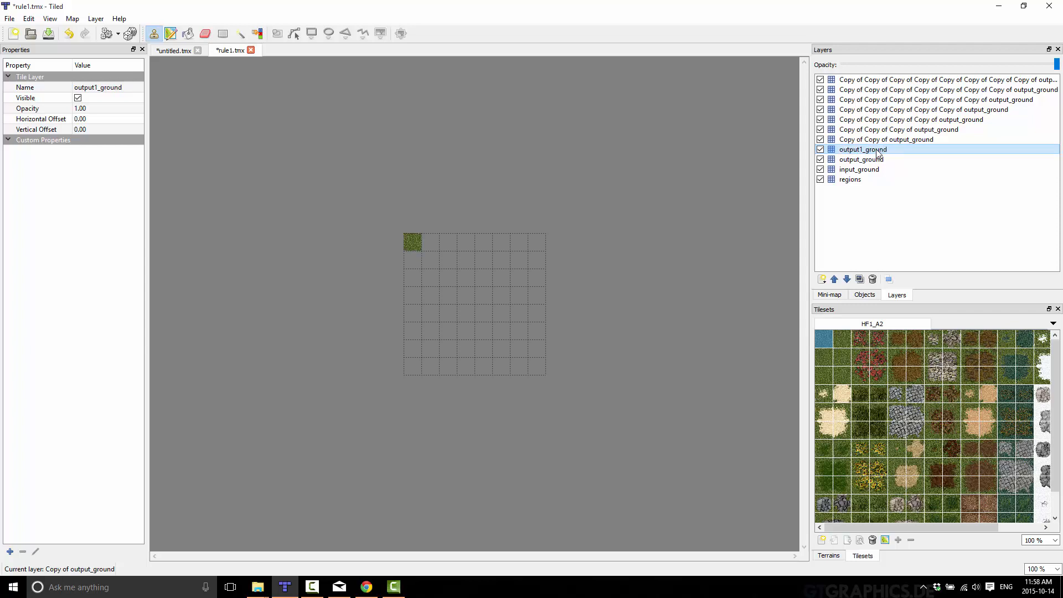
pyautogui.doubleClick(878, 141)
pyautogui.write('ou')
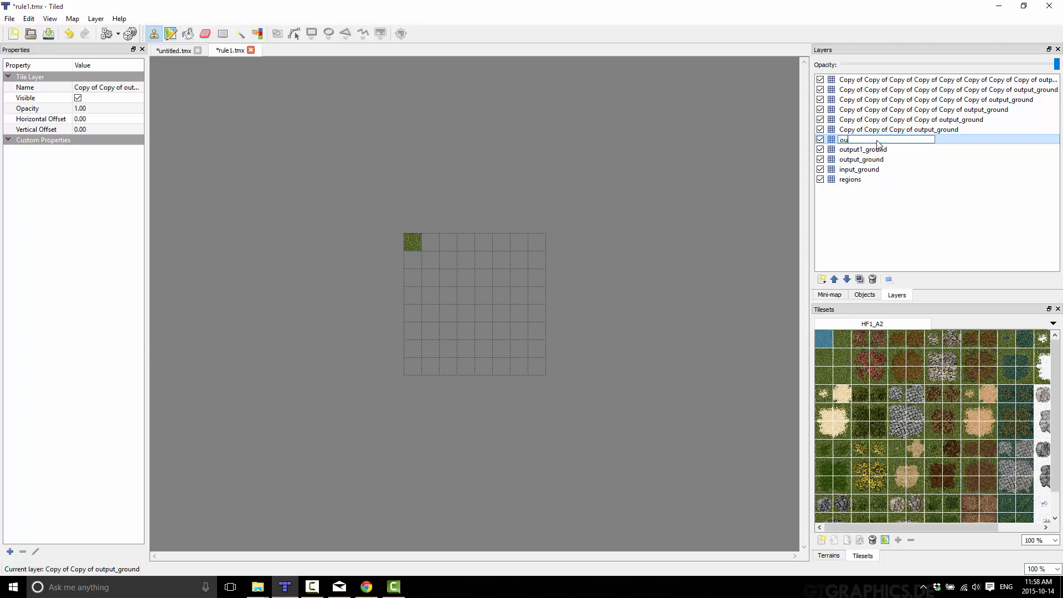
pyautogui.write('tput2_ground')
pyautogui.press('Return')
# - Rename the third and fourth copies of output_ground as output3_ground and output4_ground
pyautogui.click(884, 131)
pyautogui.doubleClick(882, 129)
pyautogui.write('o')
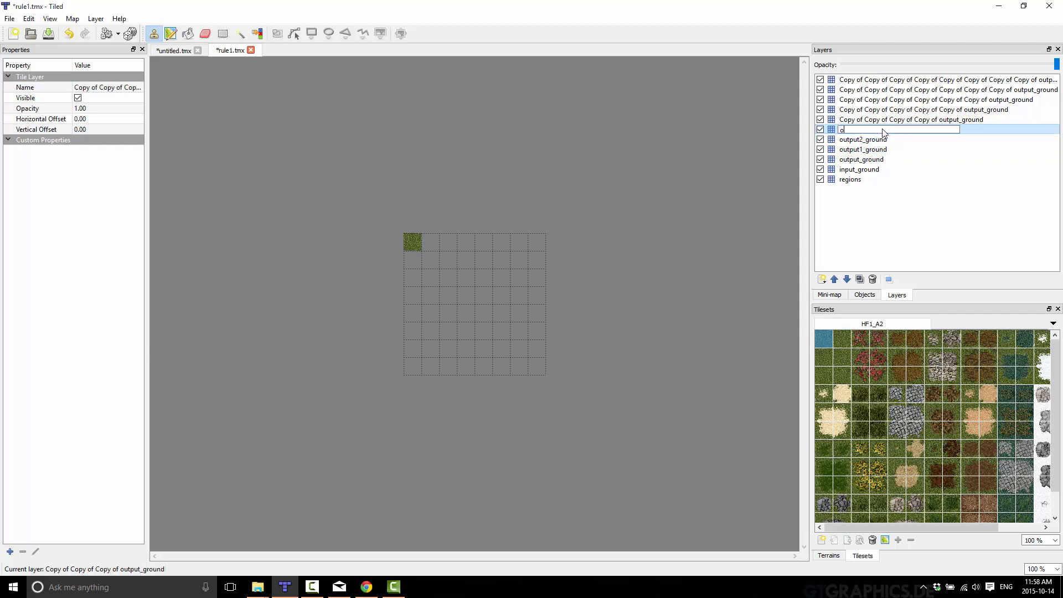
pyautogui.write('utput3 ground')
pyautogui.press('Return')
pyautogui.doubleClick(886, 121)
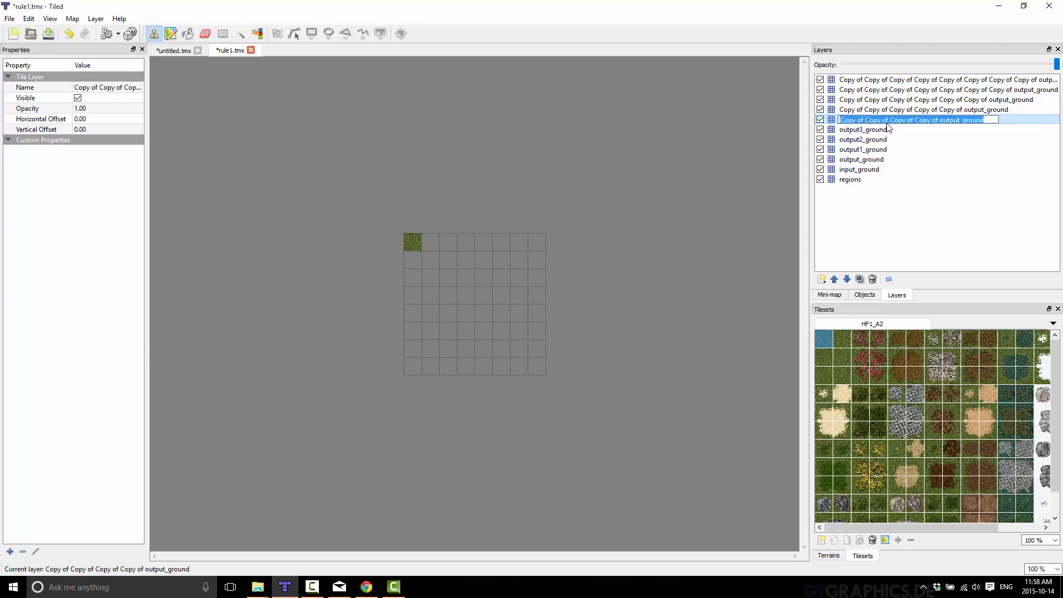
pyautogui.write('output4')
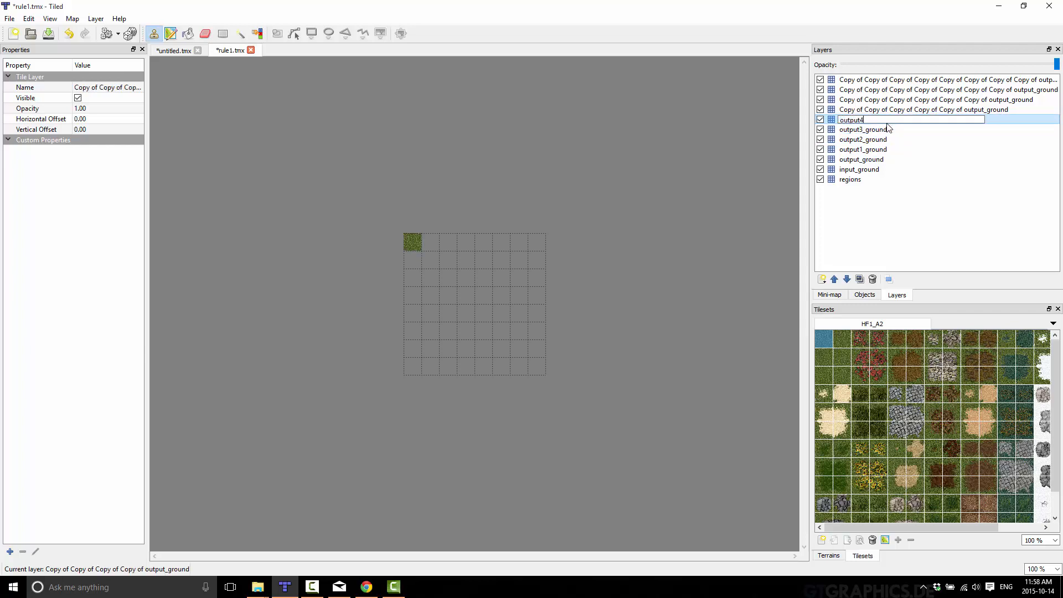
pyautogui.write('_ground')
pyautogui.press('Return')
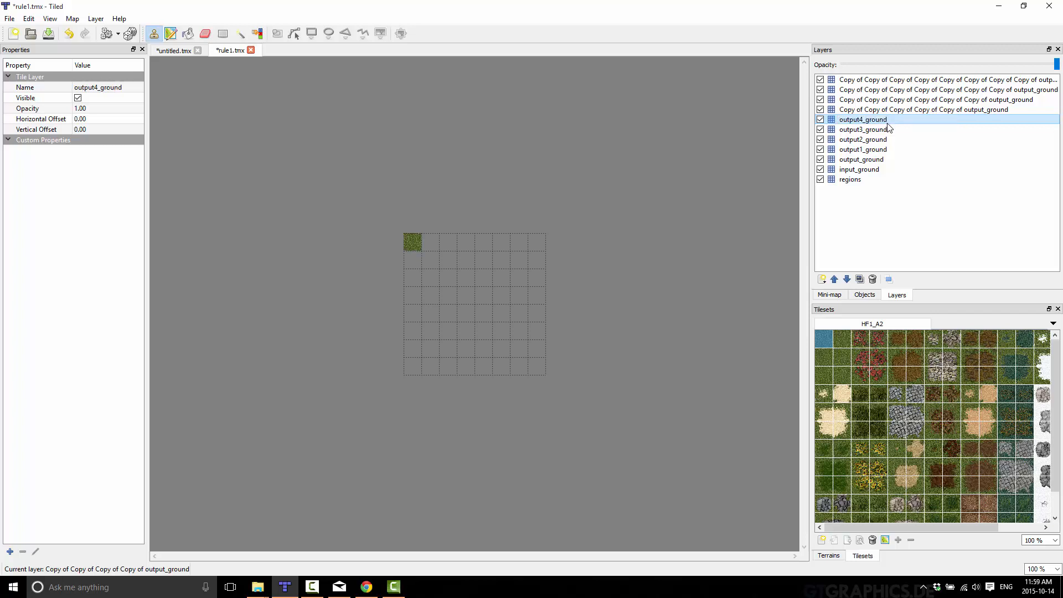
# - Rename the fifth and sixth copies of output_ground as output5_ground and output6_ground
pyautogui.doubleClick(891, 111)
pyautogui.write('o')
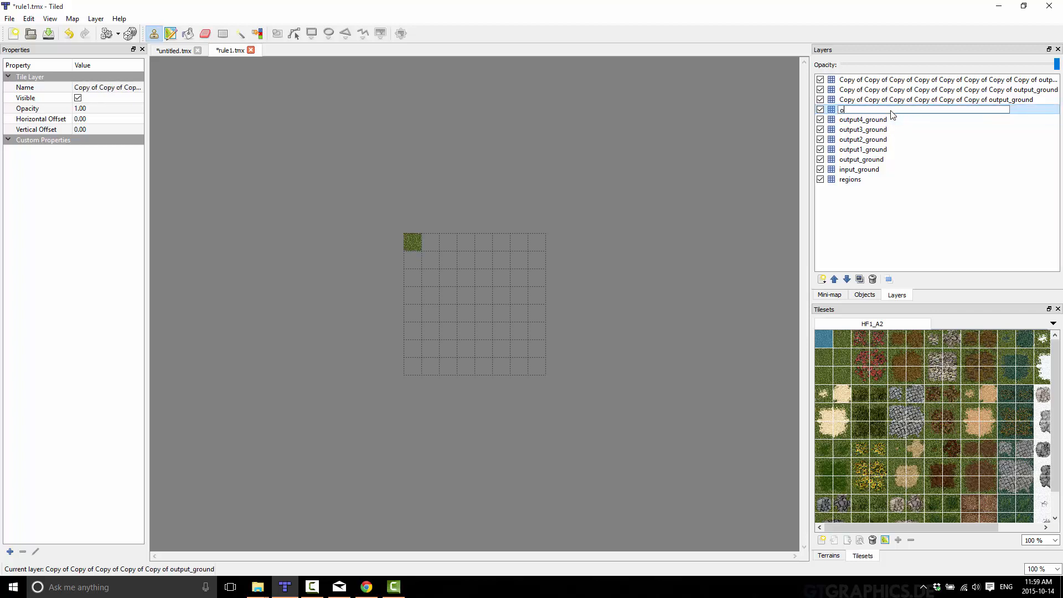
pyautogui.write('utput5_ground')
pyautogui.press('Return')
pyautogui.doubleClick(901, 100)
pyautogui.write('o')
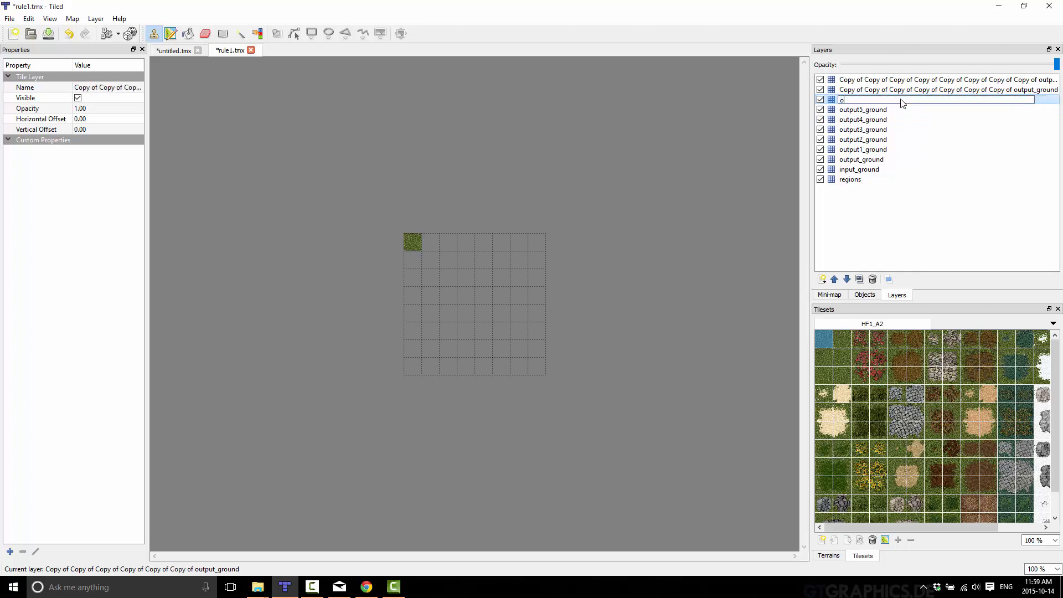
pyautogui.write('utput6_ground')
pyautogui.press('Return')
# - Delete the two remaining unnamed copies above output6_ground
pyautogui.press('Up')
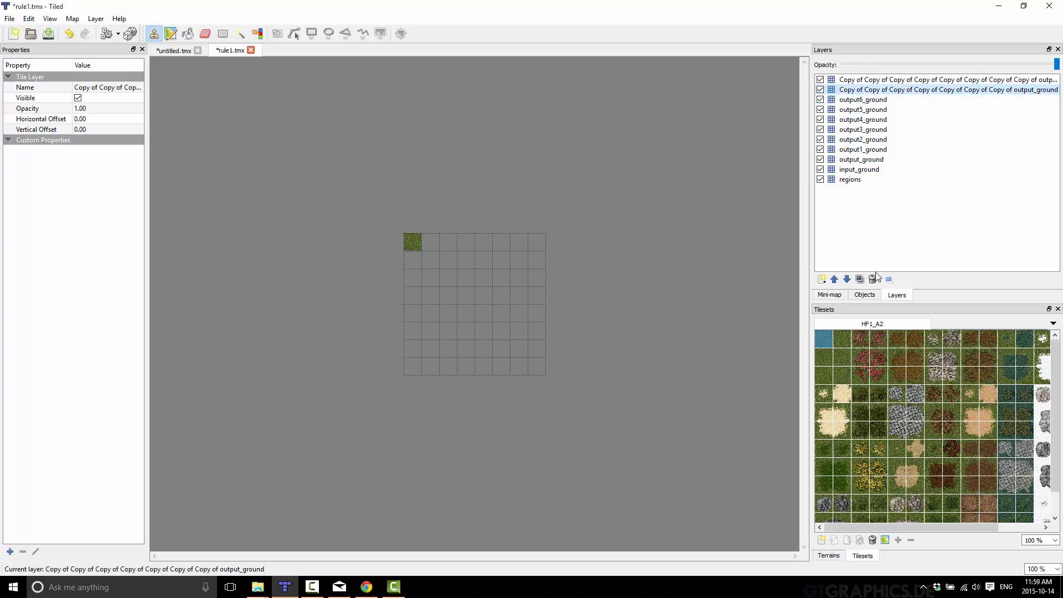
pyautogui.click(872, 279)
pyautogui.click(917, 81)
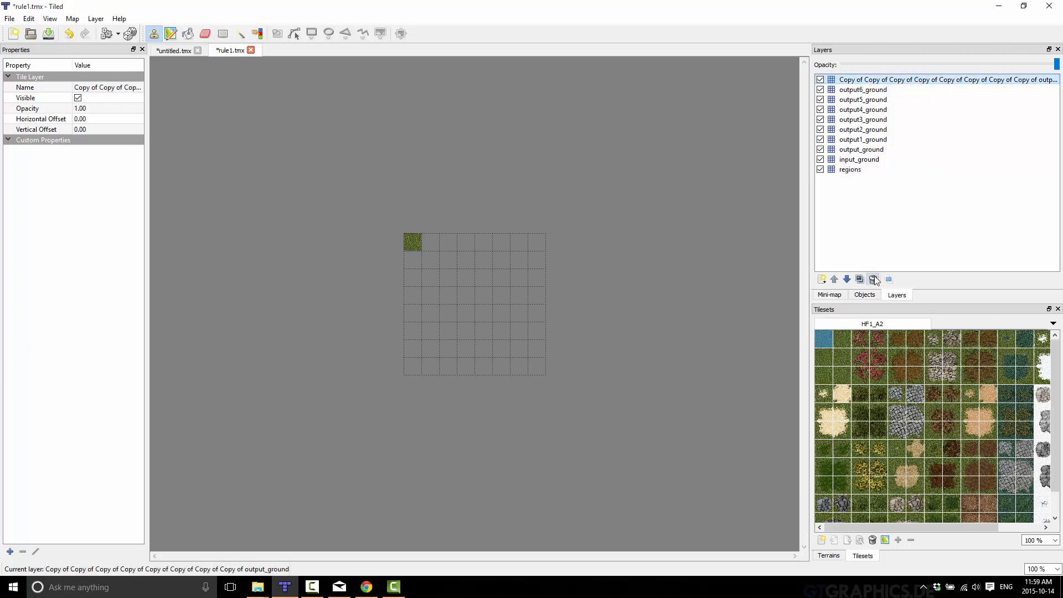
pyautogui.click(873, 279)
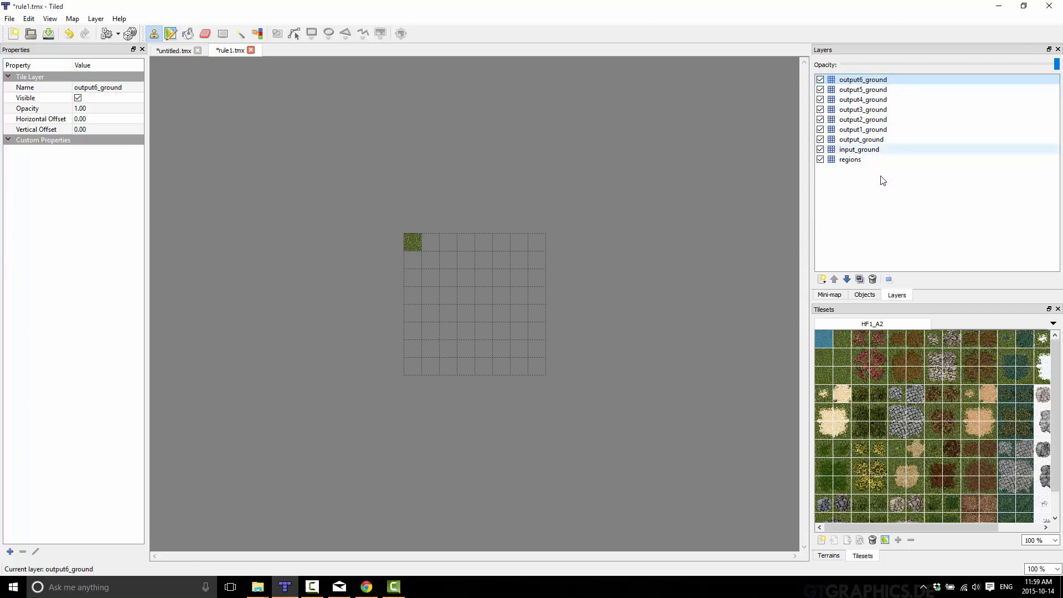
# - Place grass tile 50 at cell 0, 0 on output_ground and tile 67 in the same cell on output1_ground
pyautogui.click(864, 160)
pyautogui.click(860, 150)
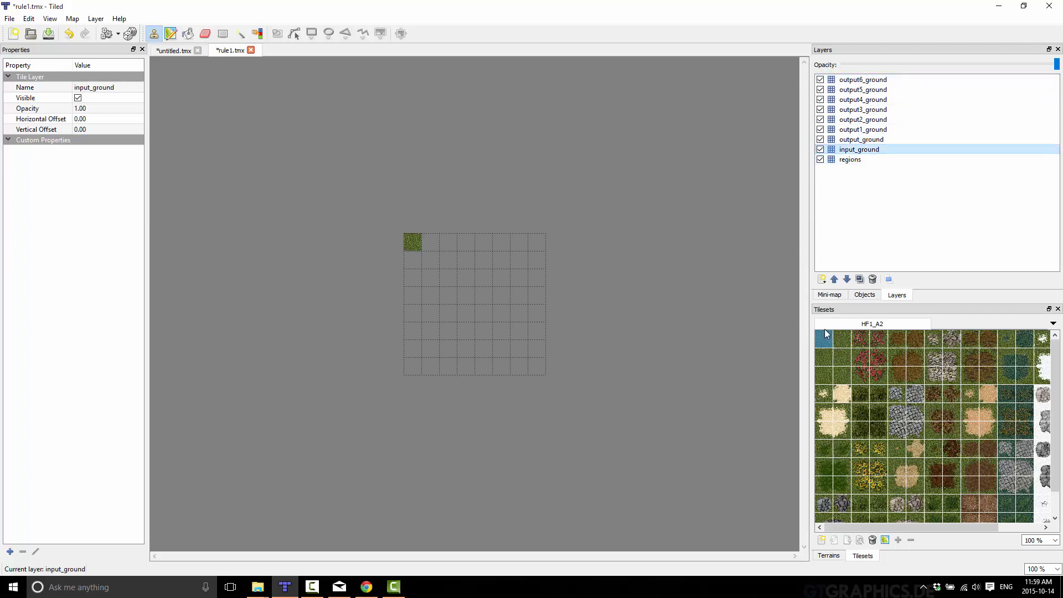
pyautogui.click(894, 139)
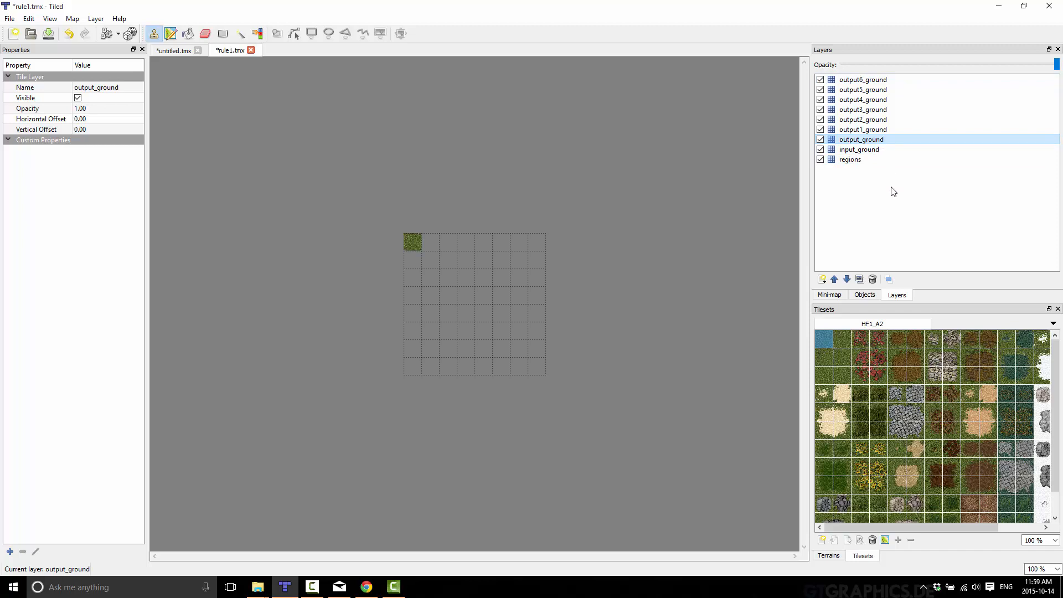
pyautogui.click(863, 396)
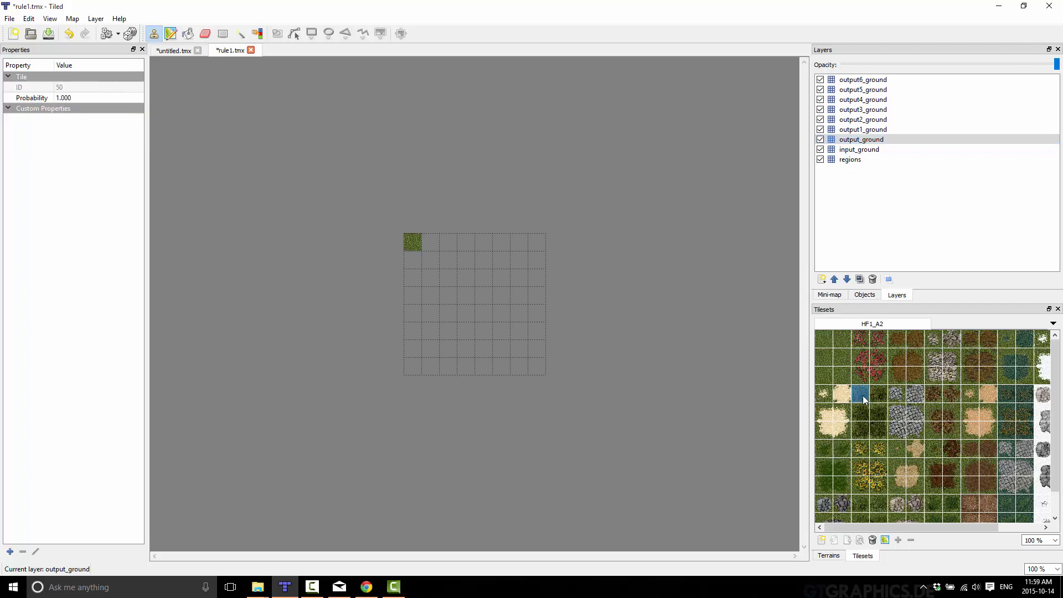
pyautogui.click(410, 240)
pyautogui.click(870, 130)
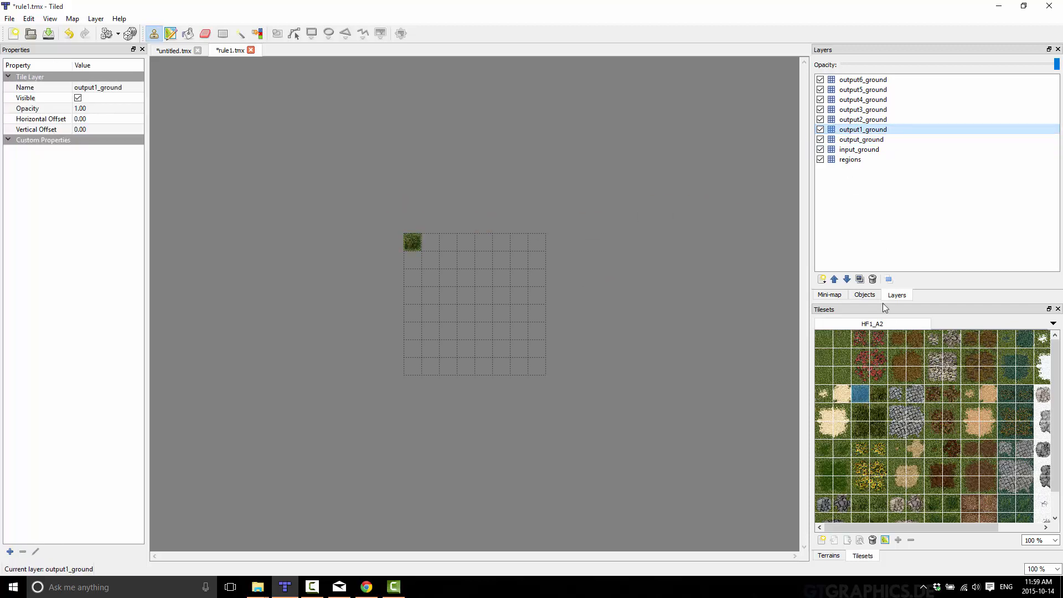
pyautogui.click(878, 408)
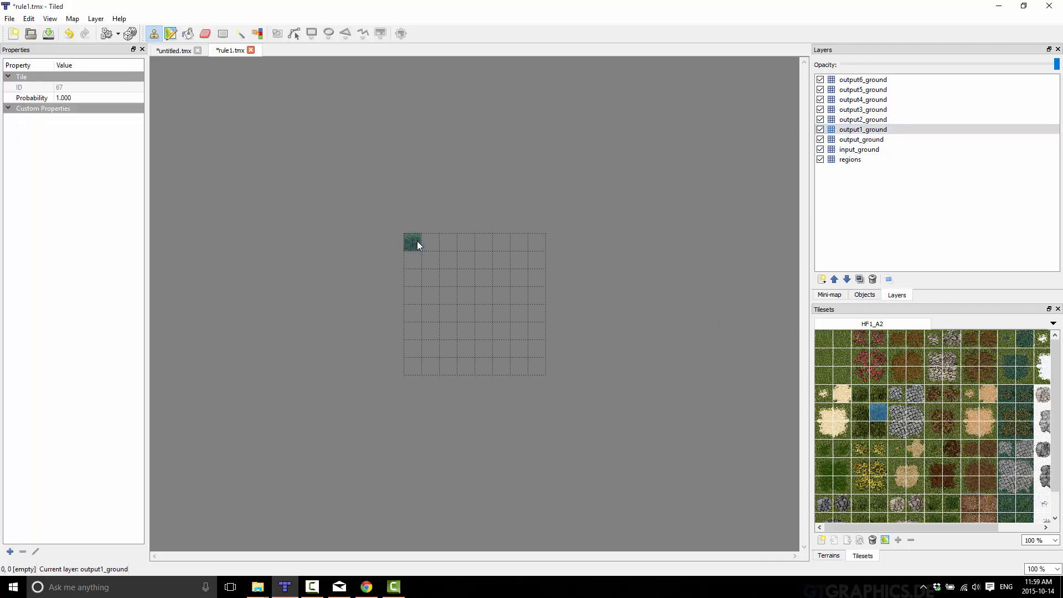
# - Fill cell 0, 0 with tile 151 on output2_ground, tile 129 on output3_ground and tile 97 on output4_ground
pyautogui.click(864, 119)
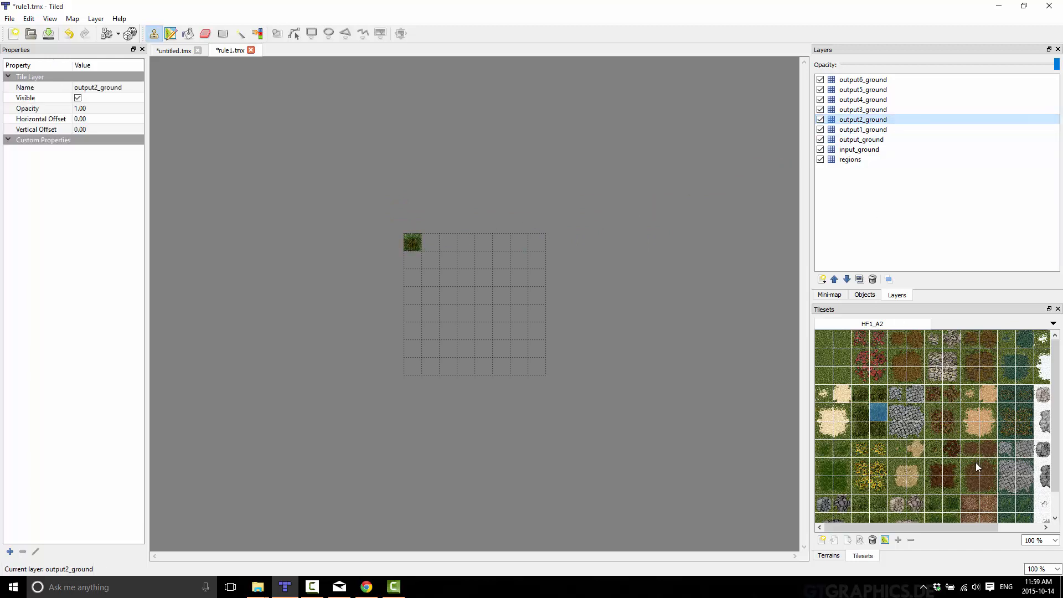
pyautogui.click(951, 505)
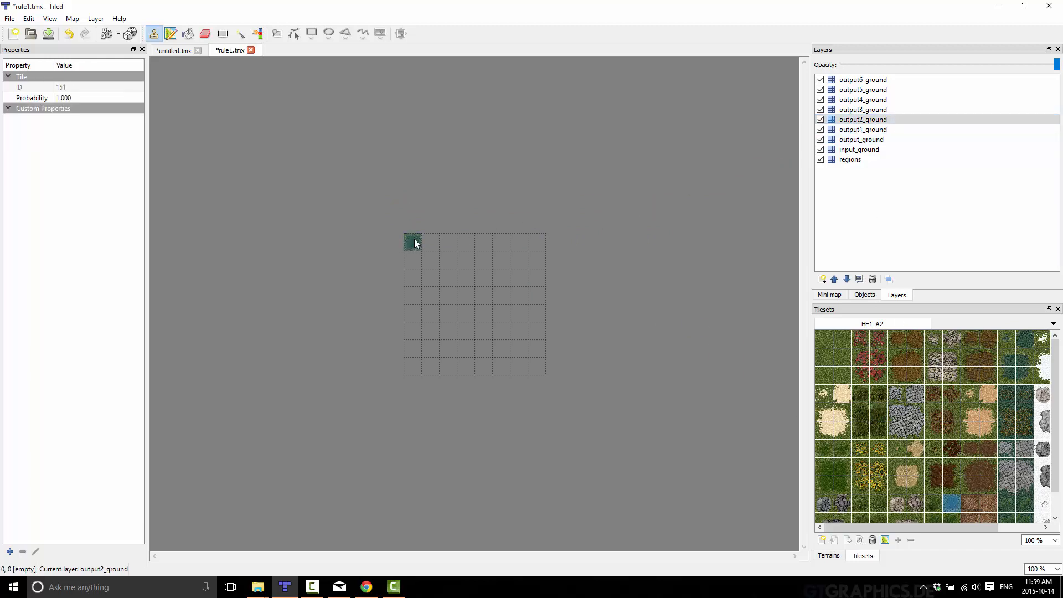
pyautogui.click(863, 109)
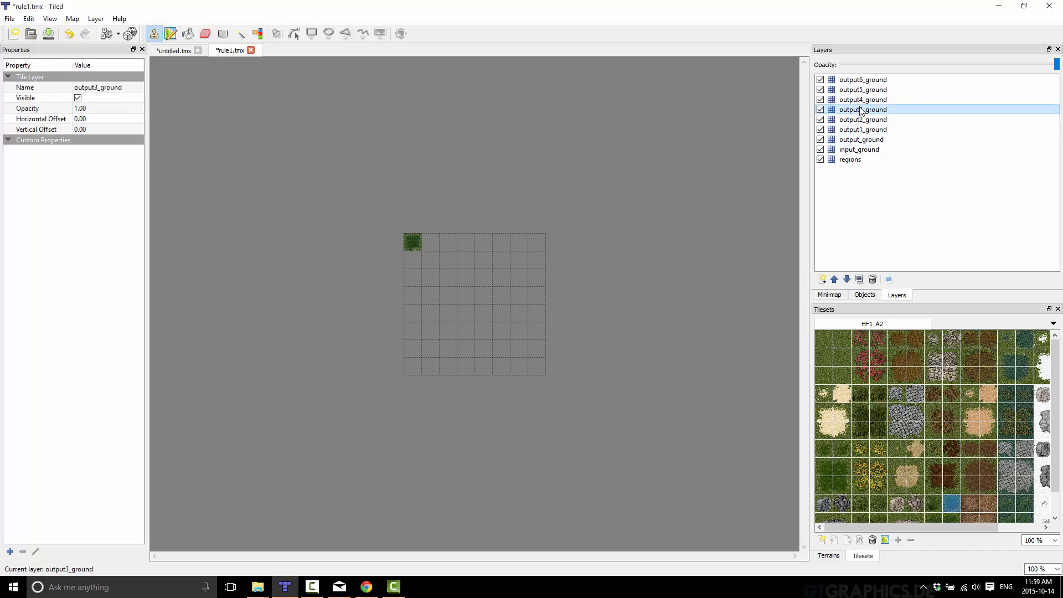
pyautogui.click(843, 481)
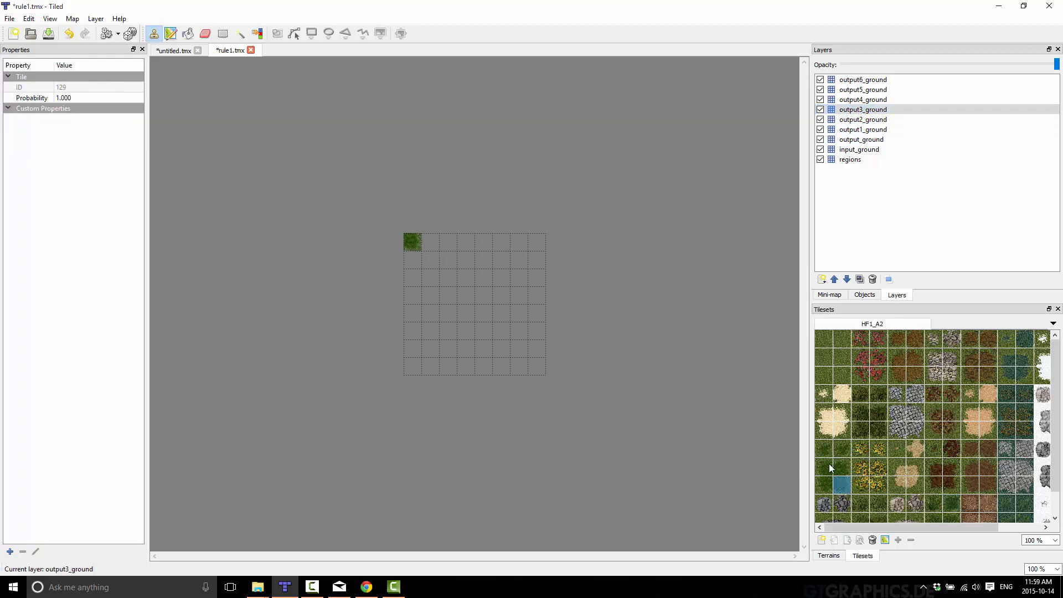
pyautogui.click(840, 450)
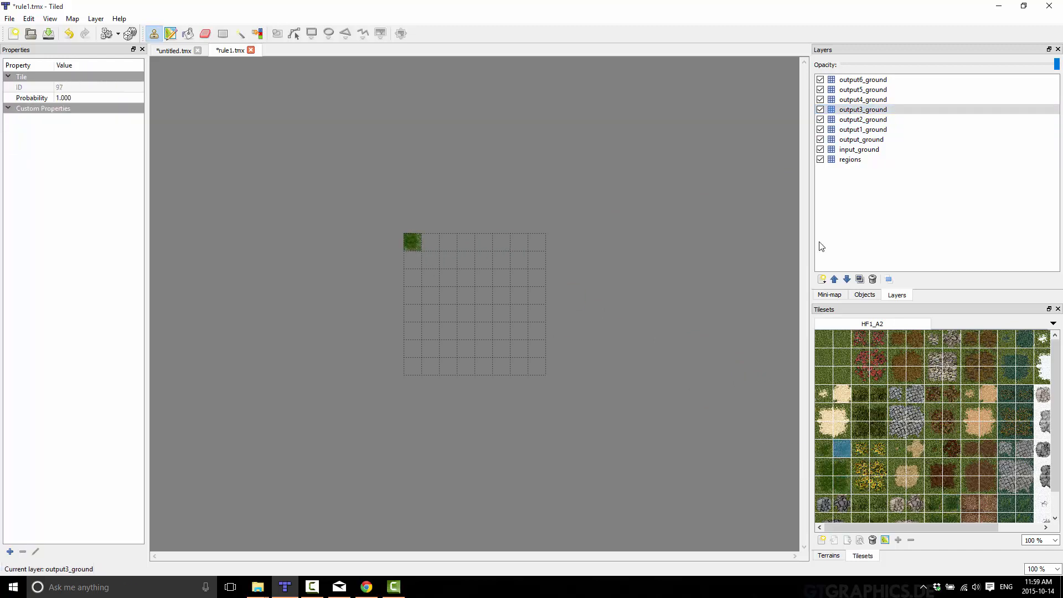
pyautogui.click(863, 100)
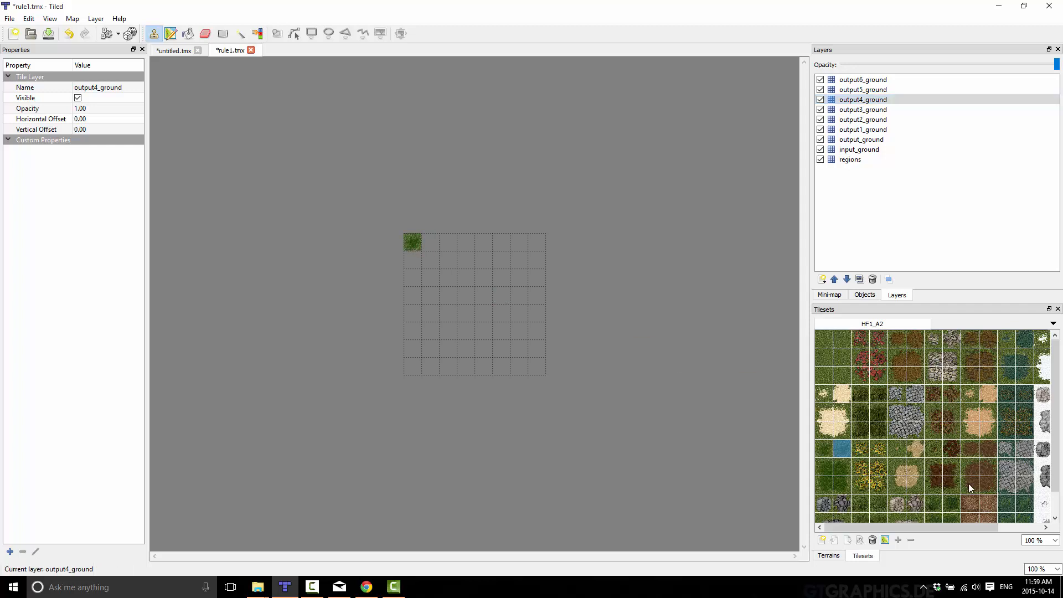
# - Place a teal-green grass tile on output5_ground and tile 10 on output6_ground at cell 0, 0, and save rule1.tmx
pyautogui.click(1007, 505)
pyautogui.click(863, 90)
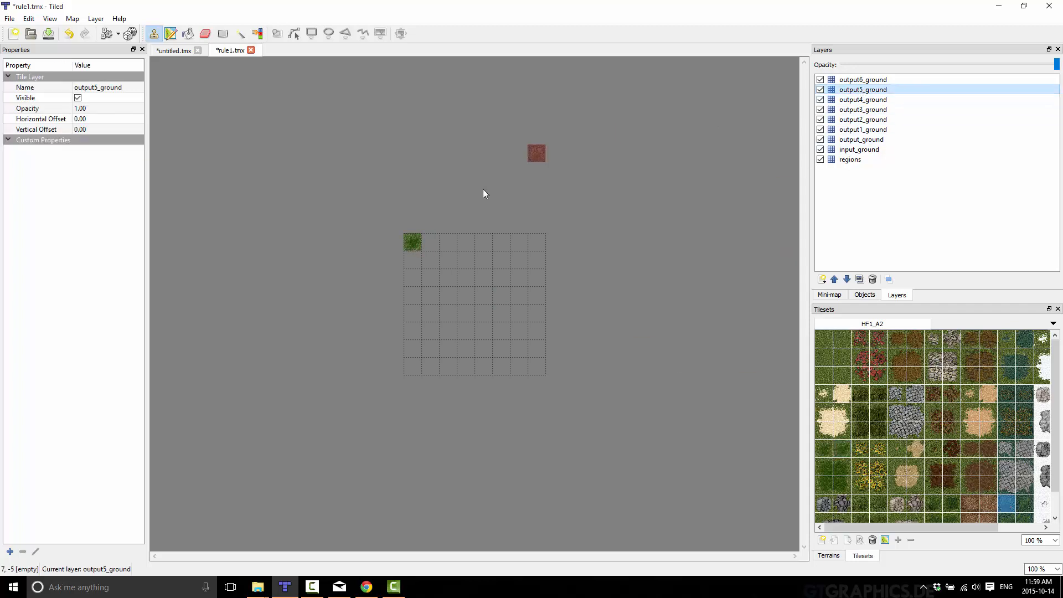
pyautogui.click(1025, 505)
pyautogui.click(1007, 340)
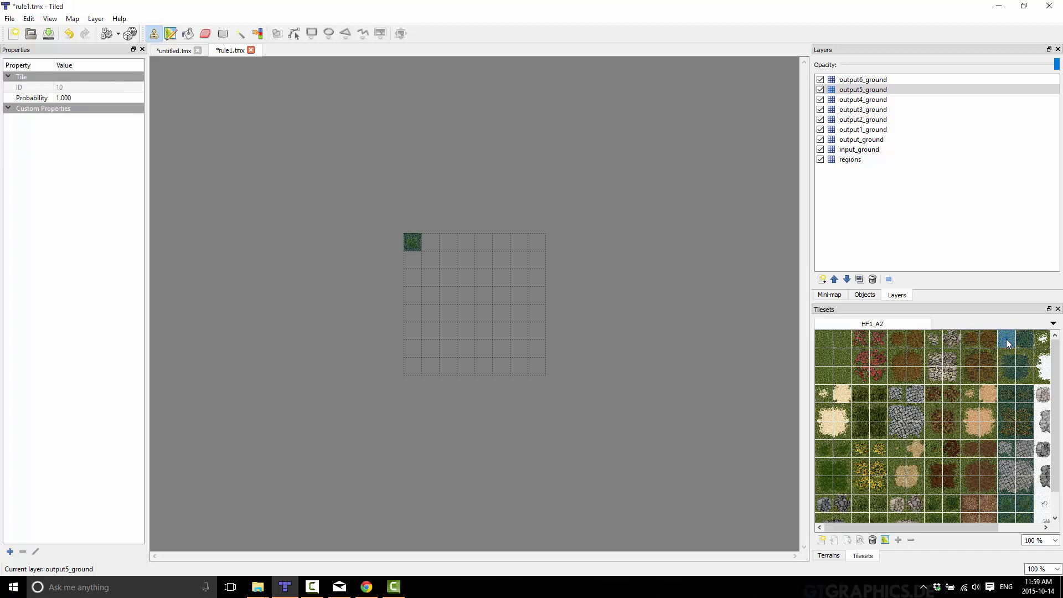
pyautogui.click(863, 79)
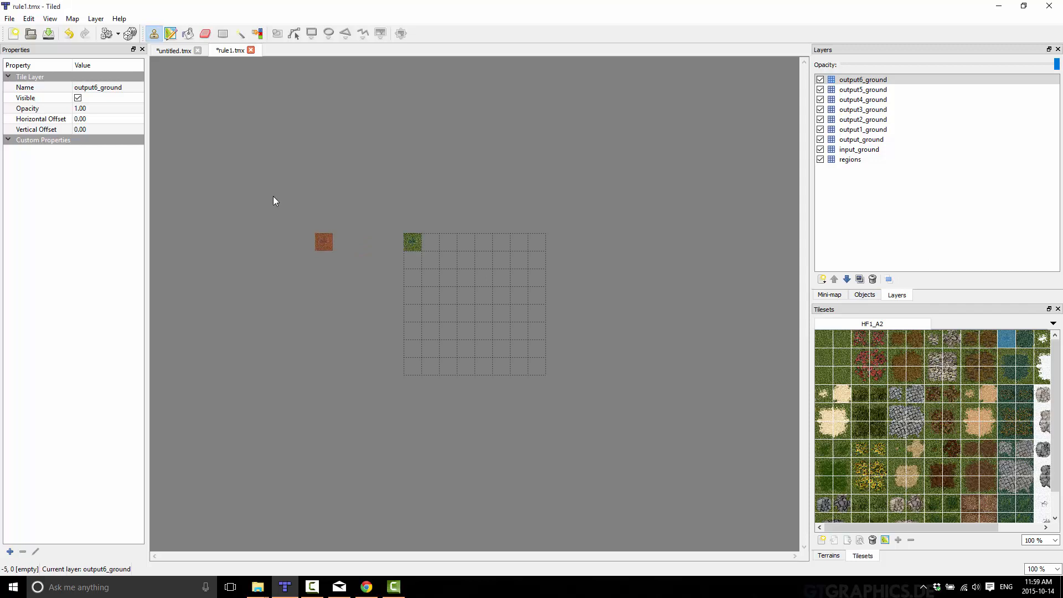
# - Switch to the untitled.tmx map and run AutoMap on its grass-filled ground layer
pyautogui.click(173, 51)
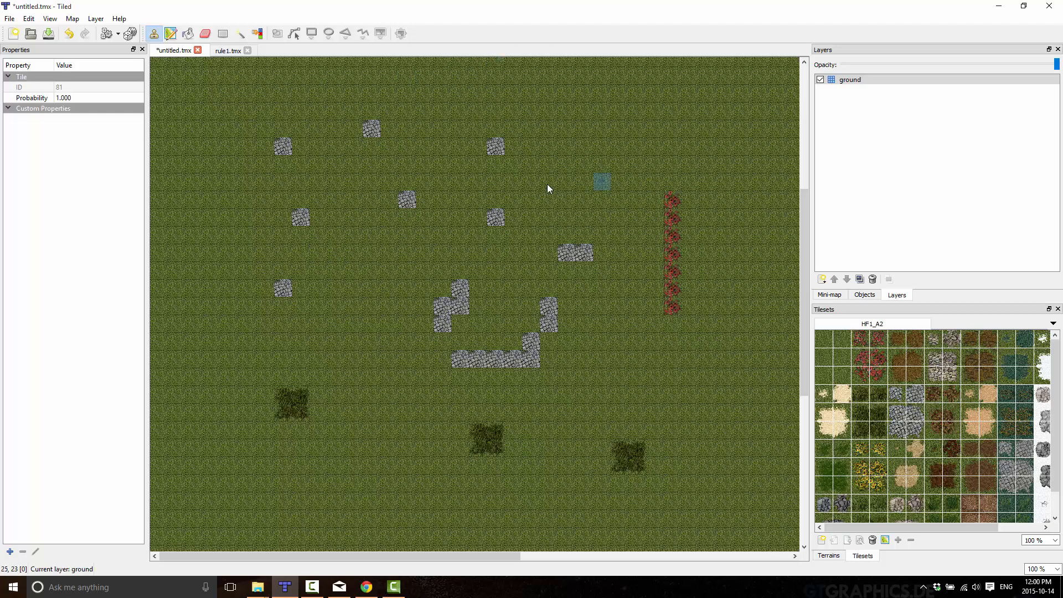
pyautogui.scroll(5, 547, 185)
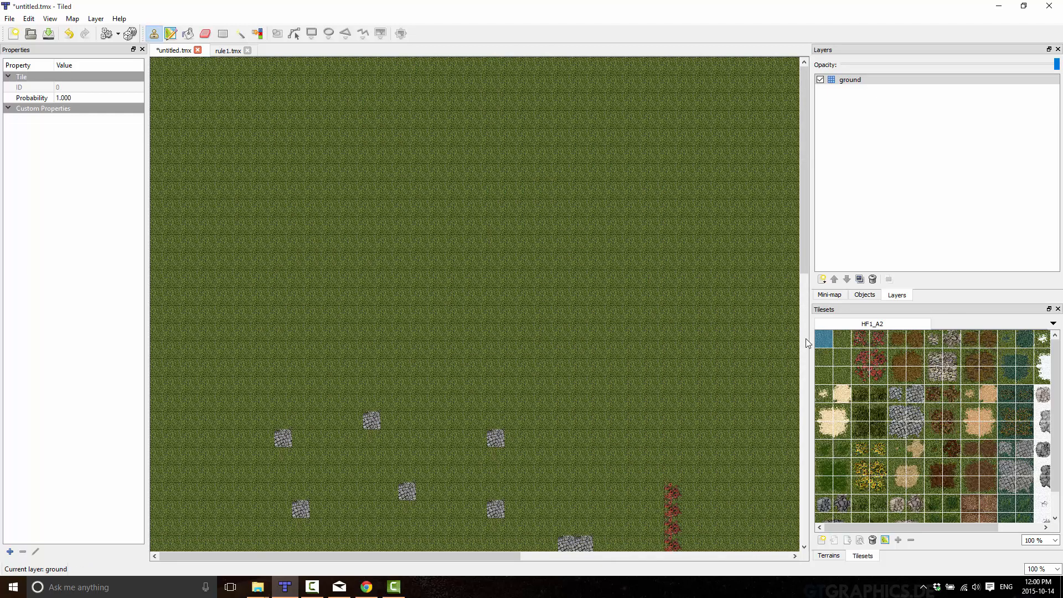
pyautogui.press('f')
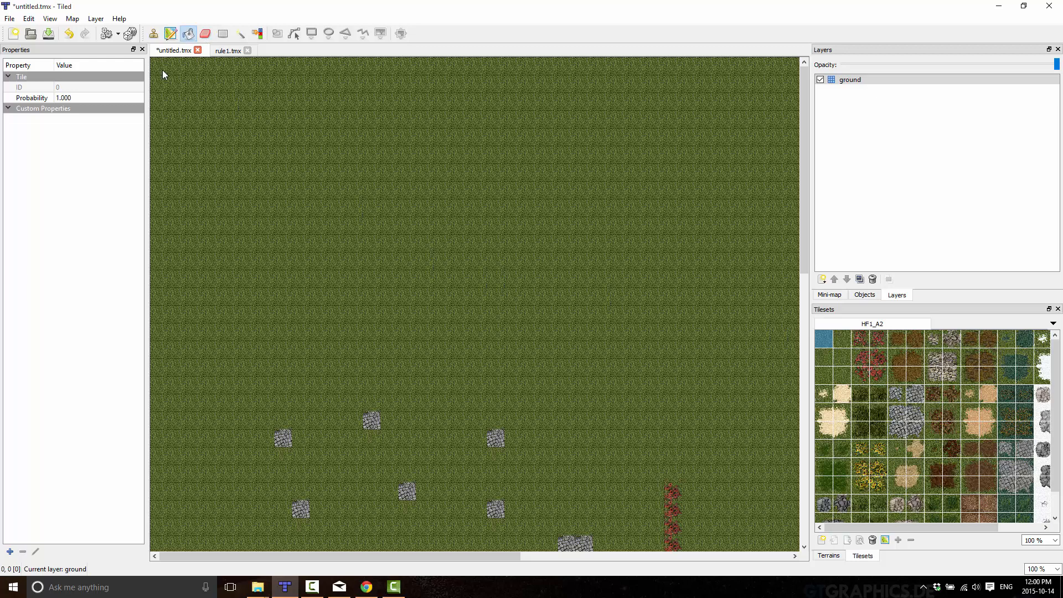
pyautogui.press('b')
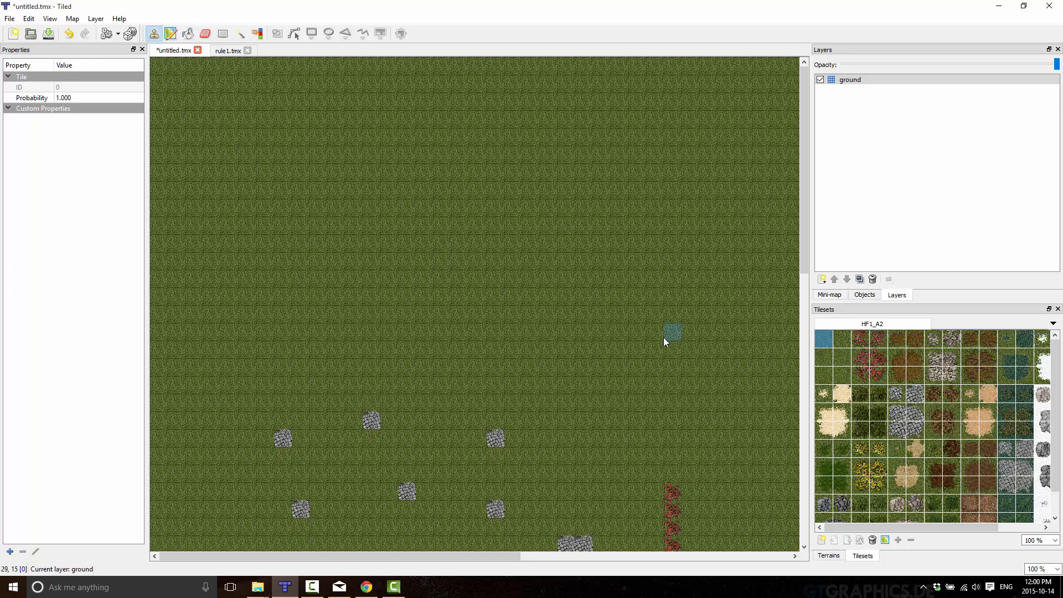
pyautogui.click(73, 19)
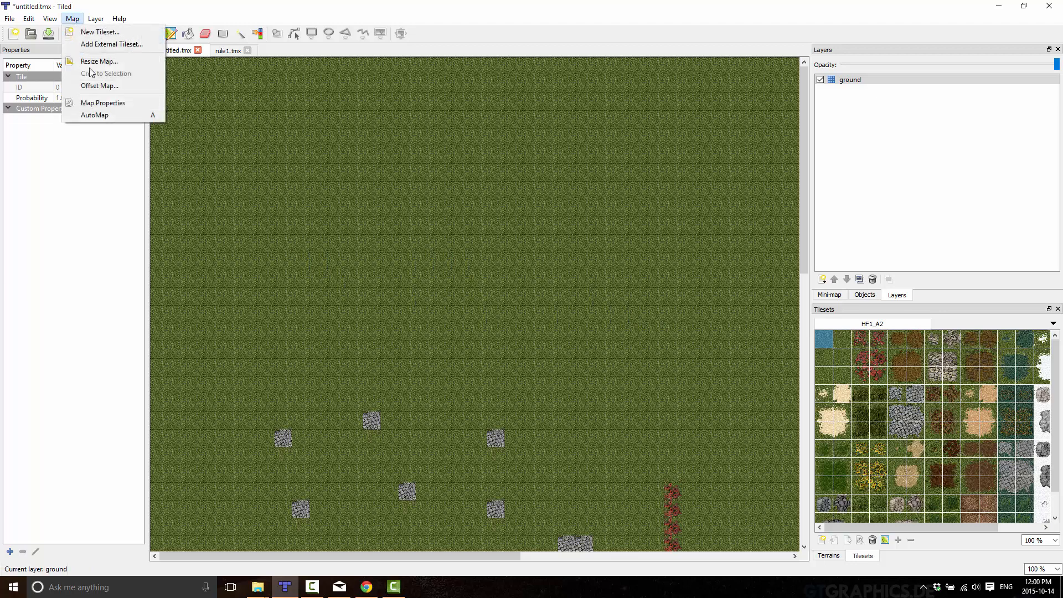
pyautogui.click(106, 115)
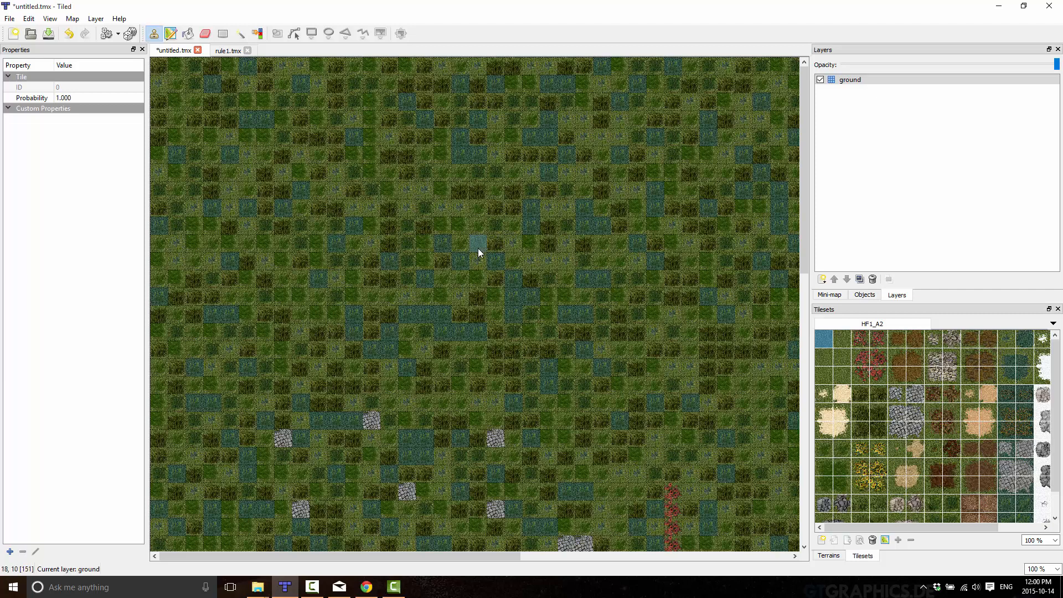
# - Repaint a large patch of the ground layer with plain grass tile 0 and run AutoMap again
pyautogui.rightClick(295, 317)
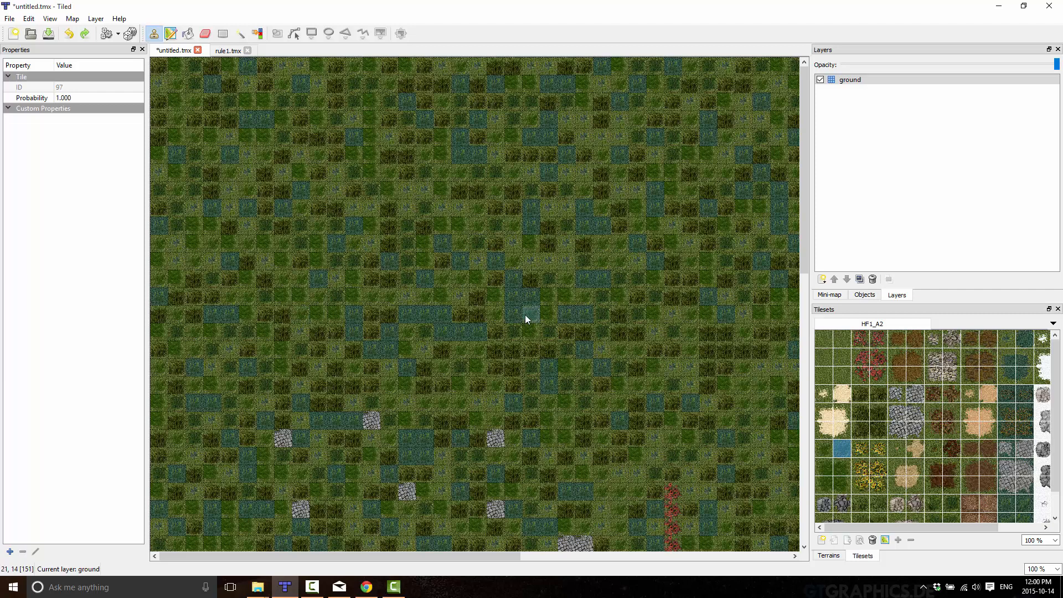
pyautogui.click(828, 340)
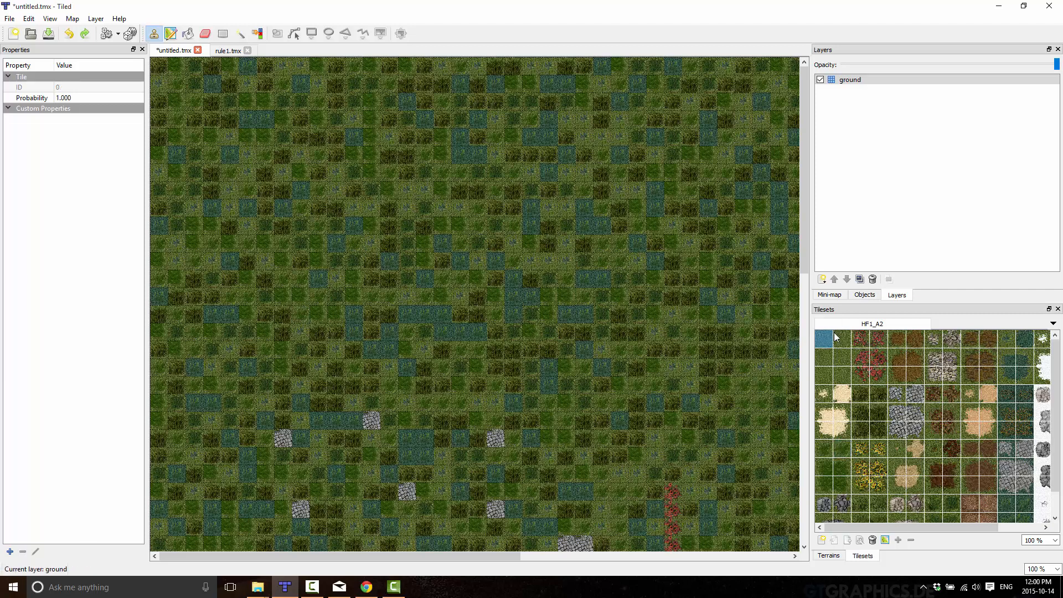
pyautogui.moveTo(346, 185)
pyautogui.mouseDown()
pyautogui.moveTo(641, 185)
pyautogui.moveTo(413, 254)
pyautogui.moveTo(500, 218)
pyautogui.moveTo(654, 266)
pyautogui.moveTo(605, 226)
pyautogui.moveTo(615, 287)
pyautogui.moveTo(568, 251)
pyautogui.moveTo(409, 313)
pyautogui.mouseUp()
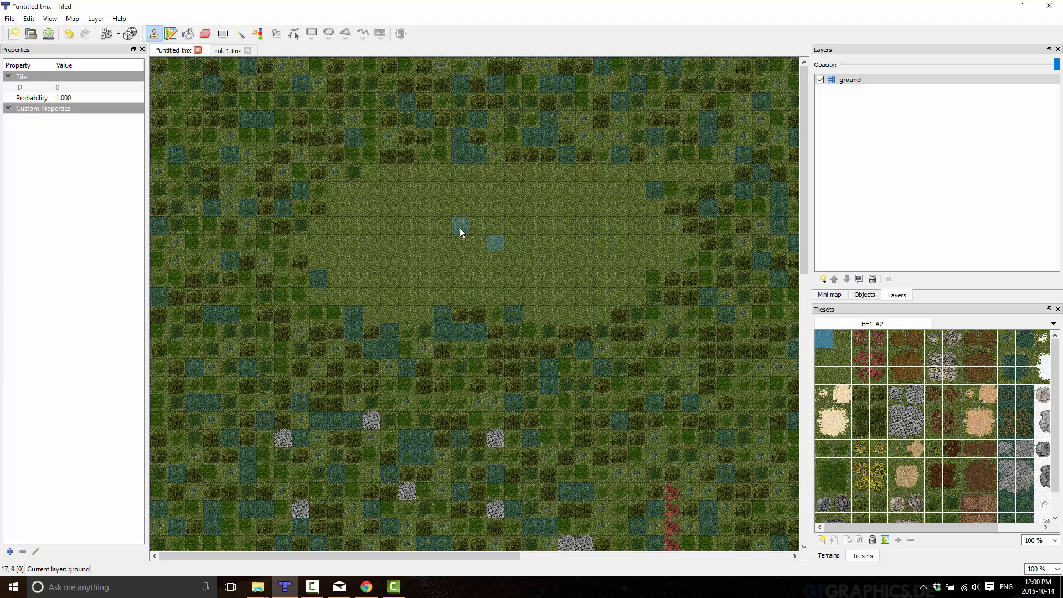
pyautogui.hotkey('ctrl', 'm')
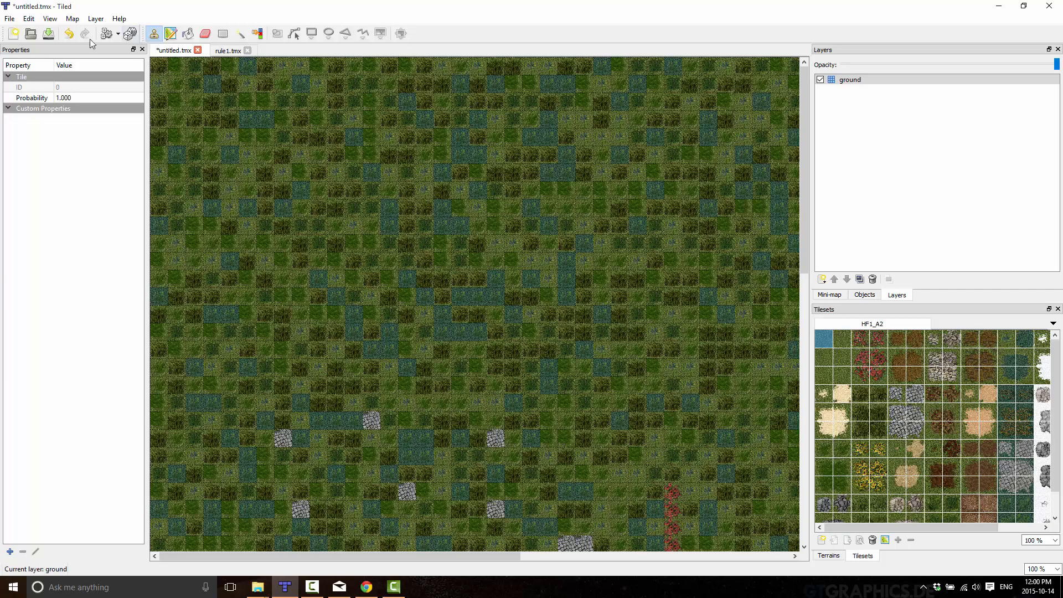
# - Create a new orthogonal map of 64 by 64 tiles with 32 px tiles
pyautogui.click(13, 33)
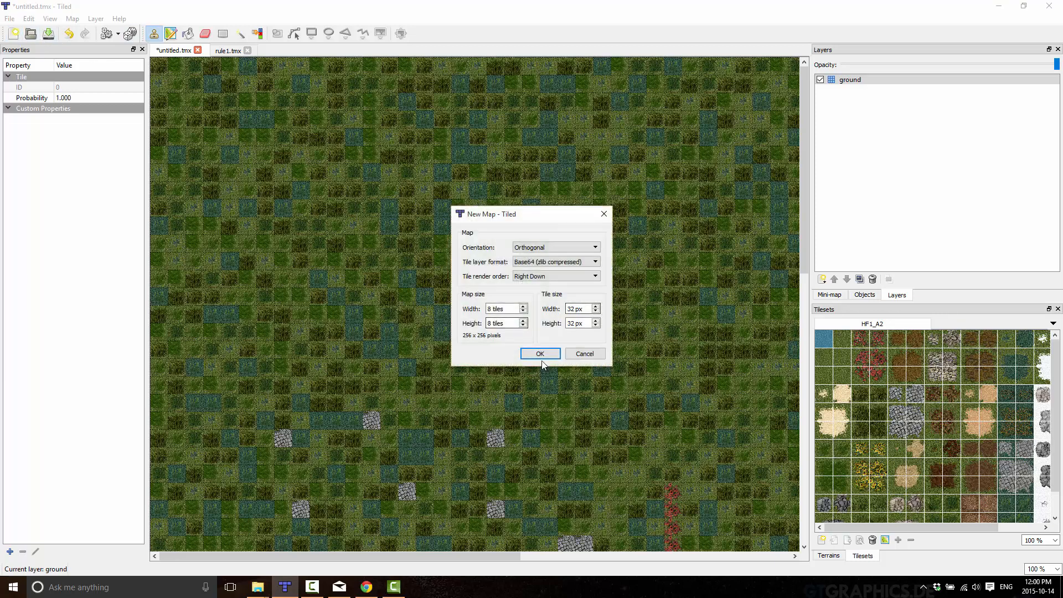
pyautogui.tripleClick(503, 309)
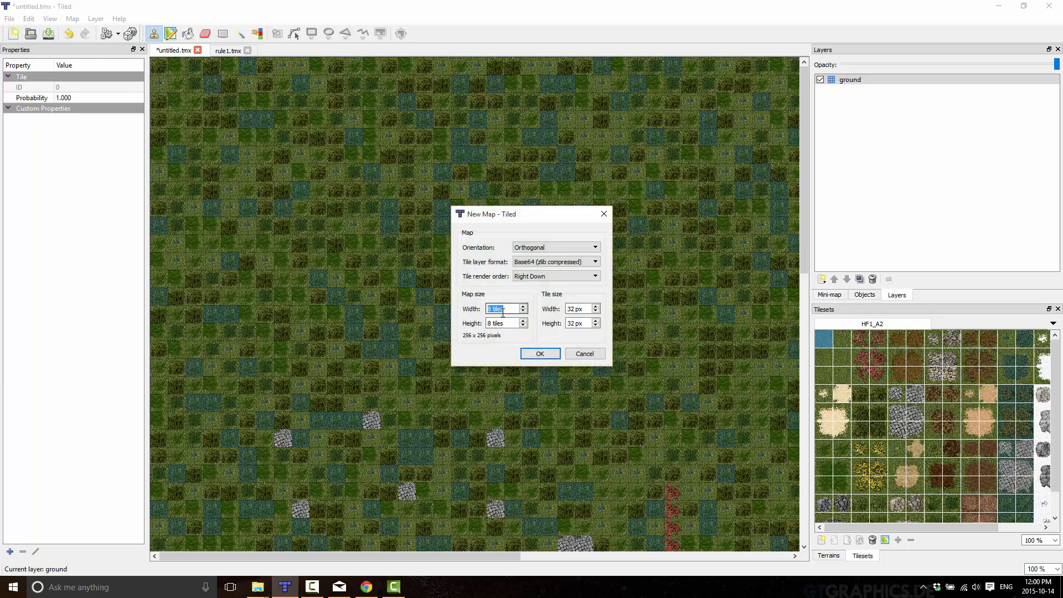
pyautogui.write('64')
pyautogui.press('Tab')
pyautogui.write('64')
pyautogui.press('Return')
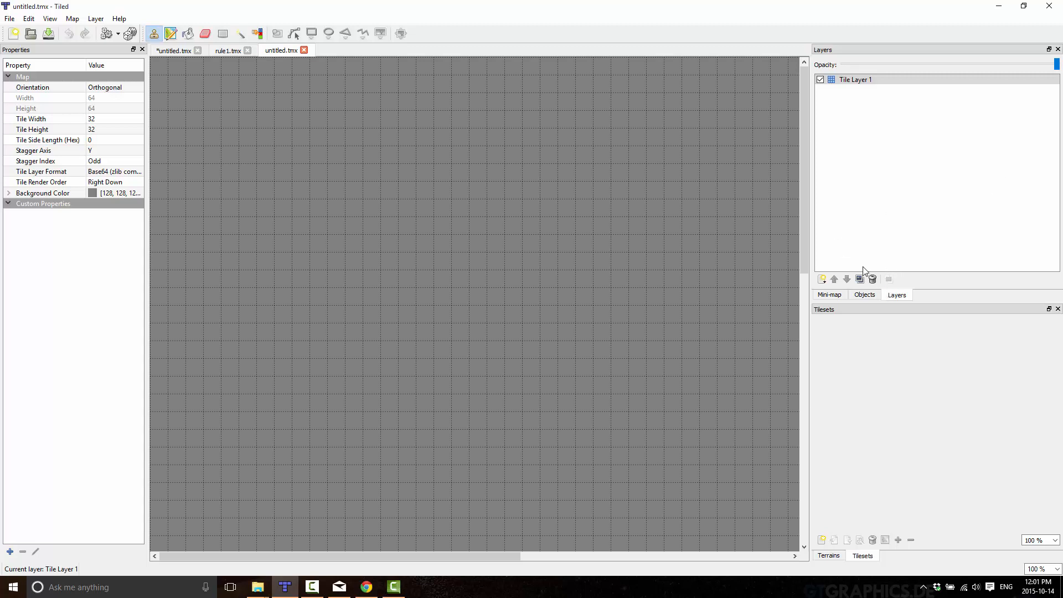
pyautogui.click(396, 588)
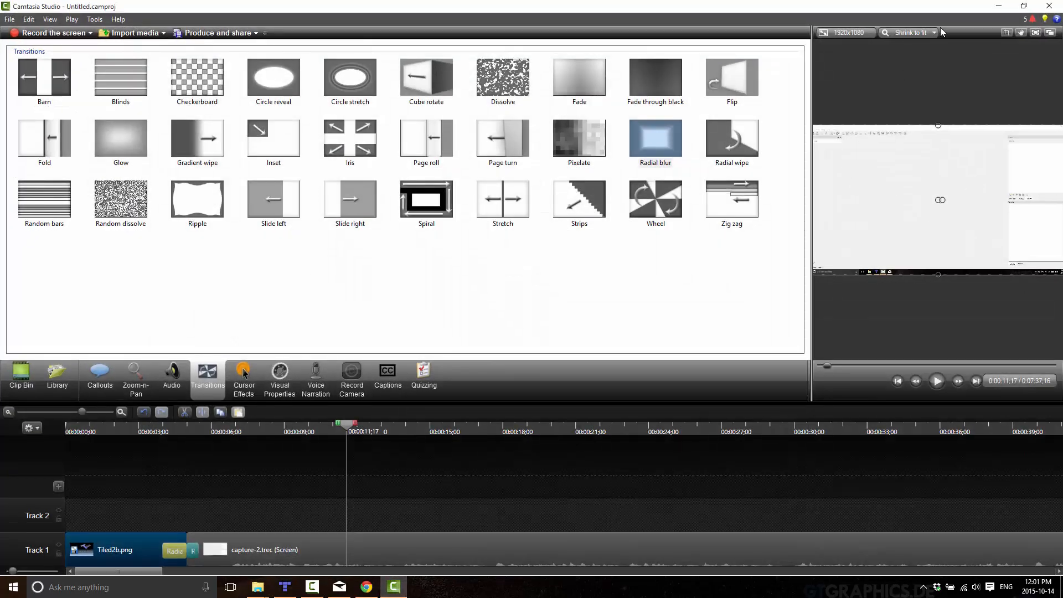
pyautogui.click(999, 6)
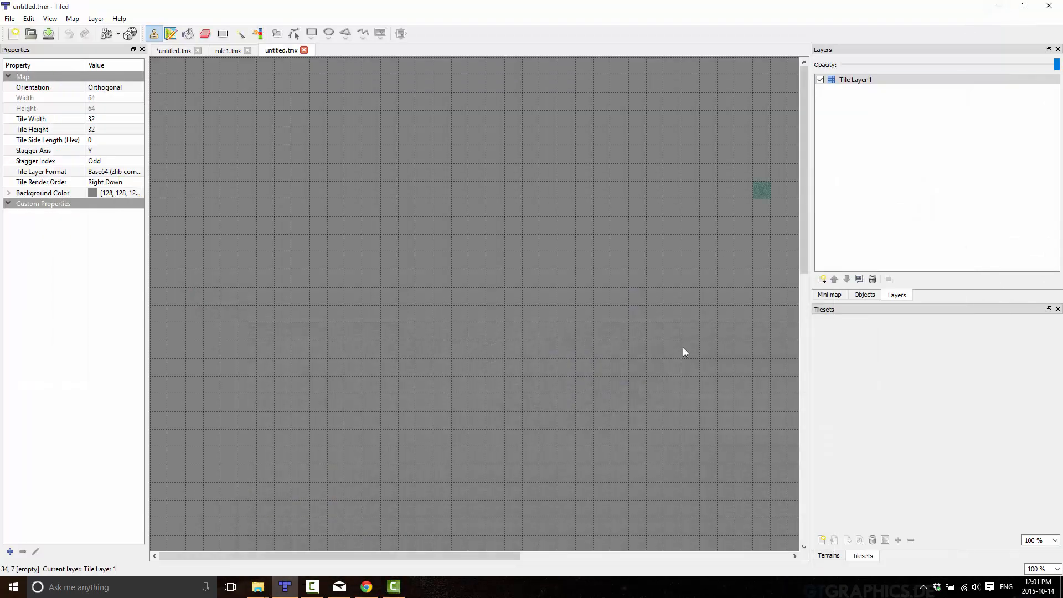
pyautogui.click(313, 590)
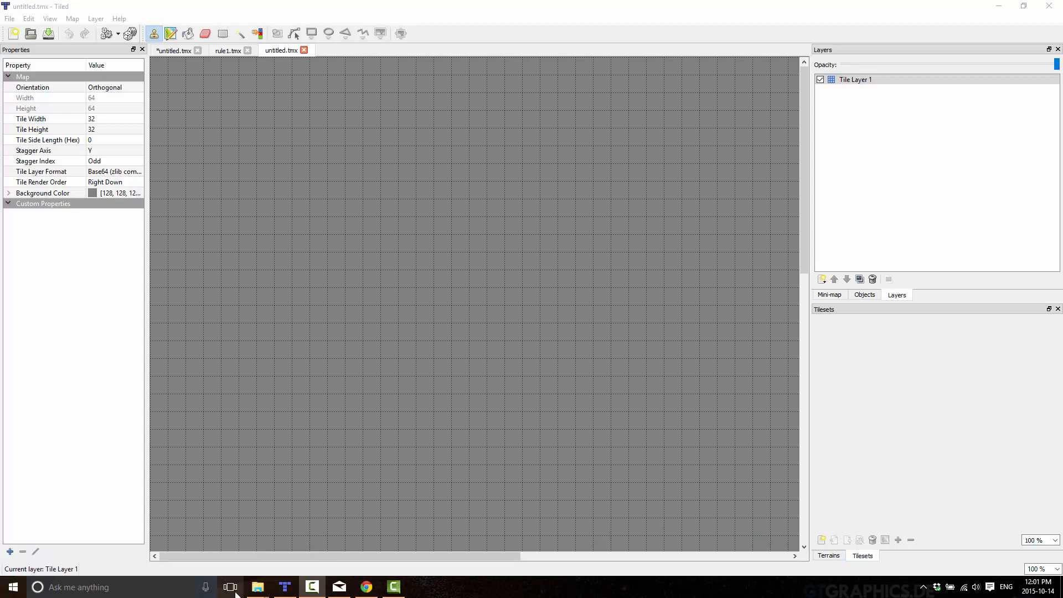
# - Switch to File Explorer and open the HFMegaPak Tiles folder inside the High Fantasy Mega Pack in Downloads
pyautogui.moveTo(258, 587)
pyautogui.click(224, 540)
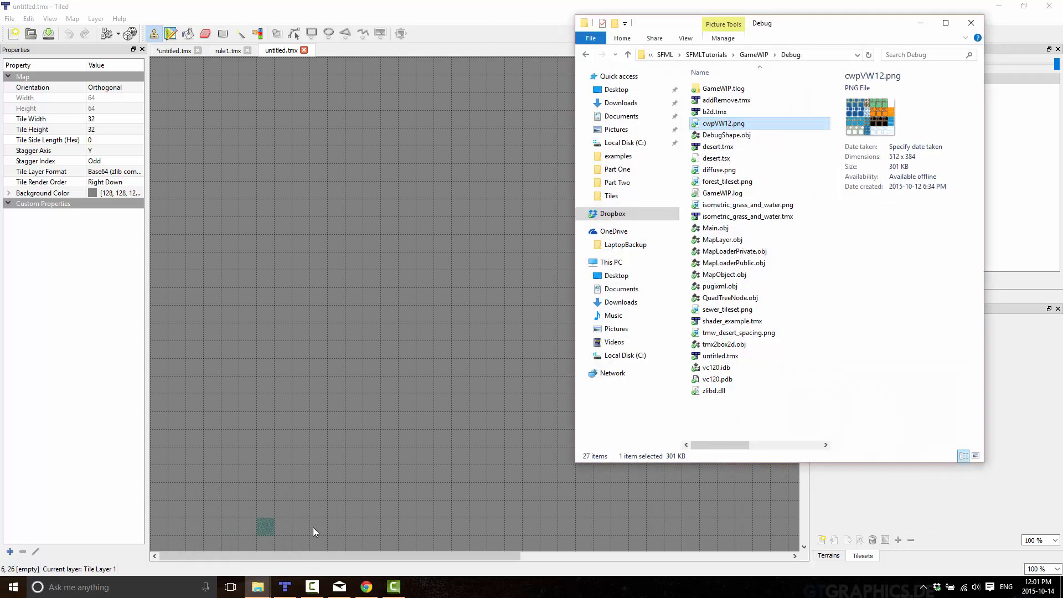
pyautogui.click(624, 143)
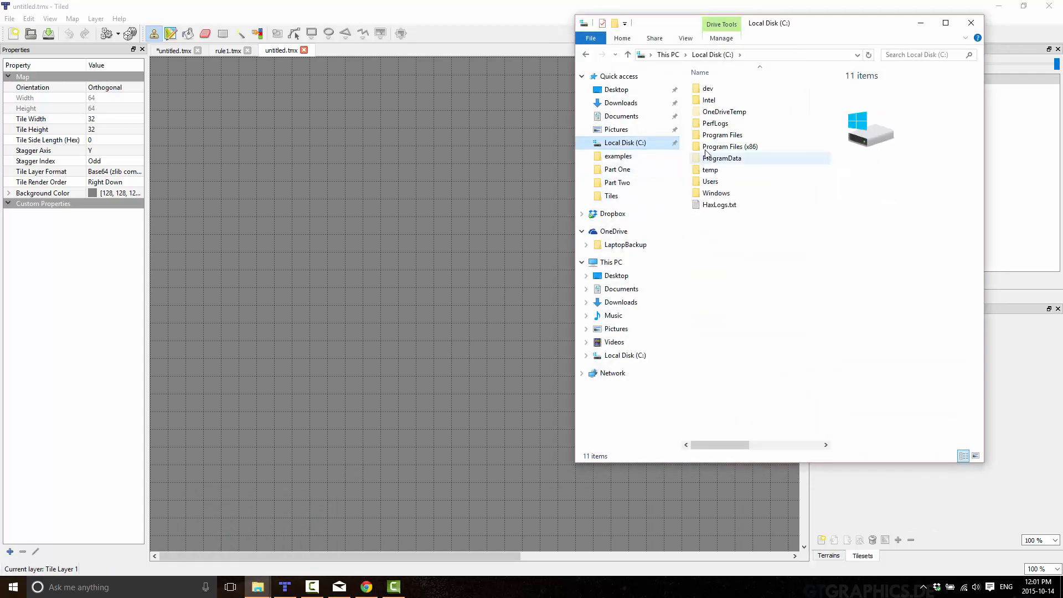
pyautogui.click(637, 103)
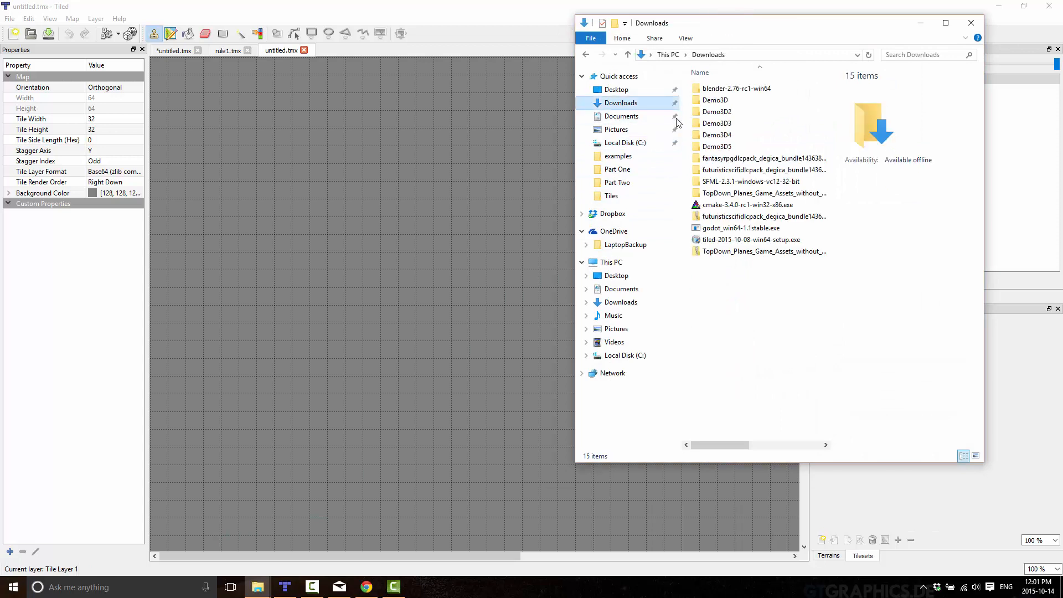
pyautogui.doubleClick(721, 157)
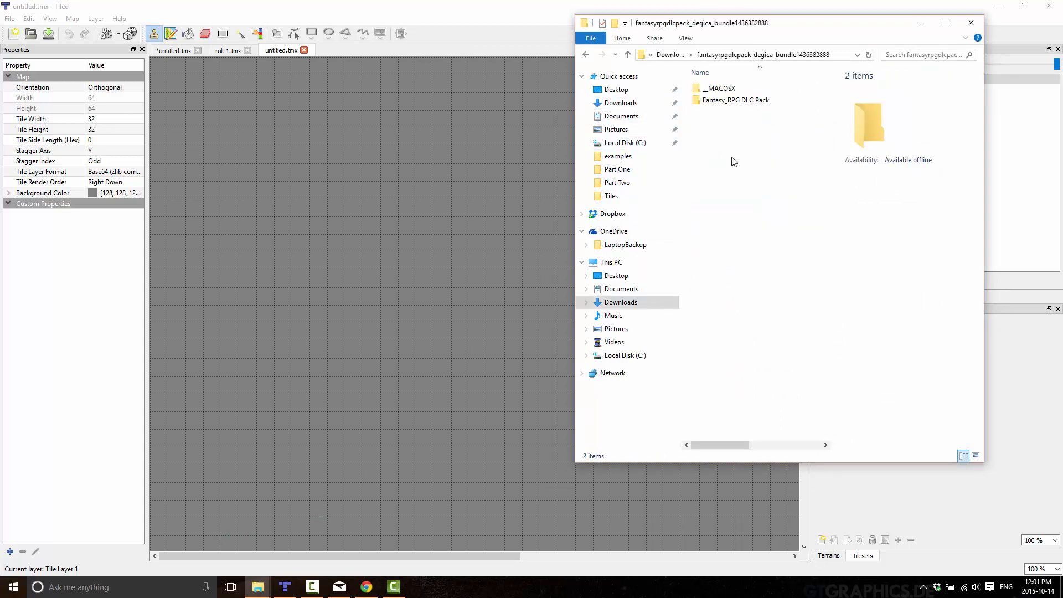
pyautogui.doubleClick(732, 102)
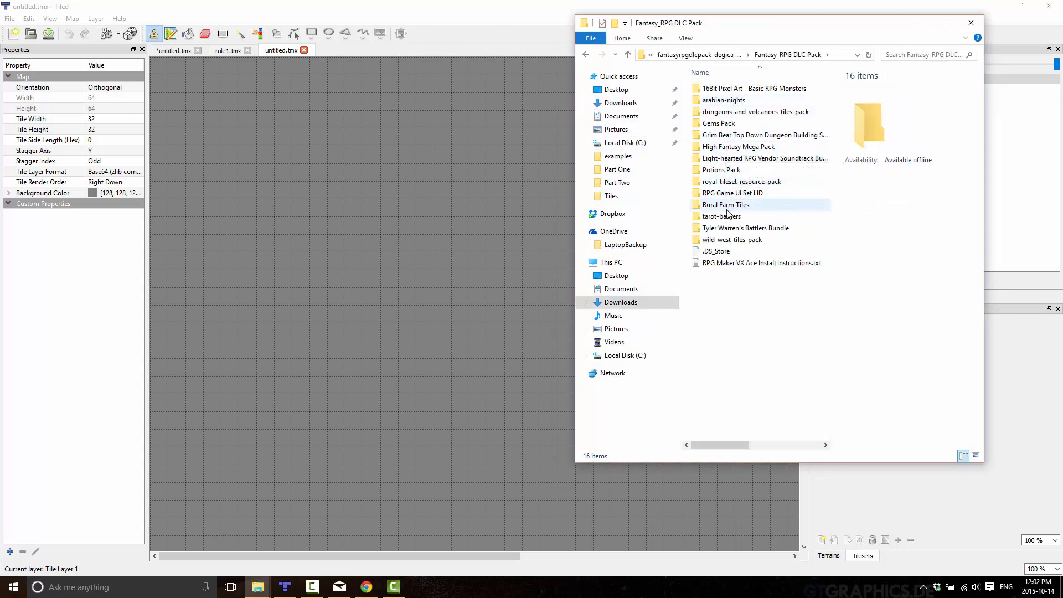
pyautogui.doubleClick(735, 147)
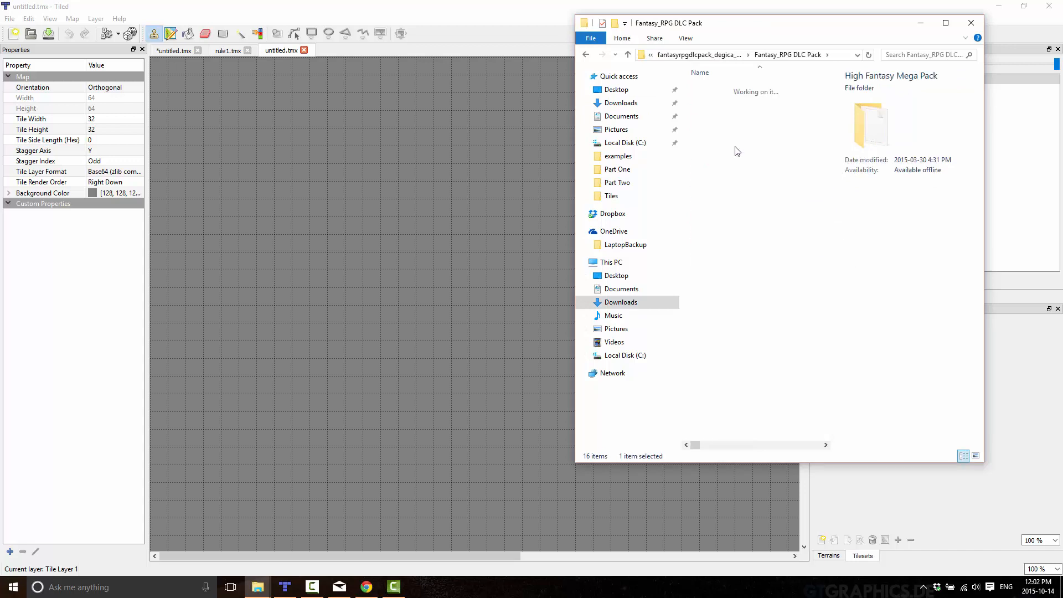
pyautogui.doubleClick(739, 91)
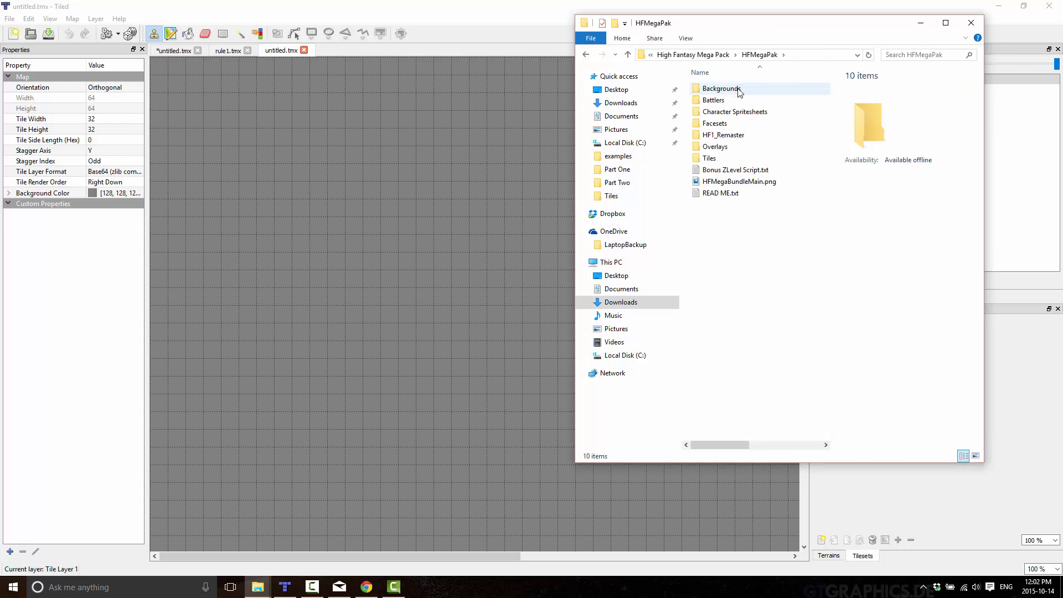
pyautogui.doubleClick(711, 158)
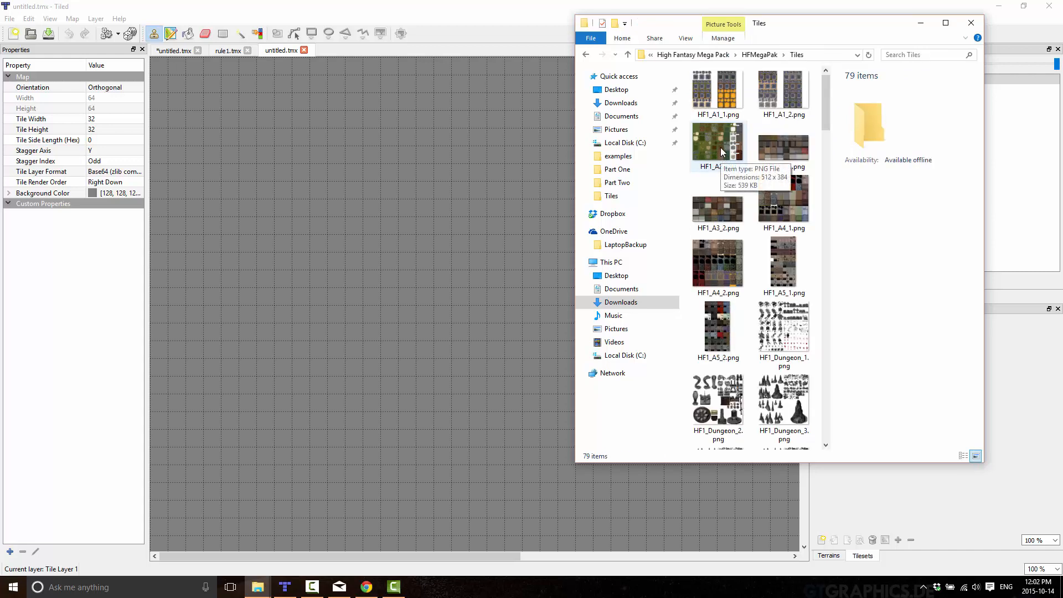
# - Move HF1_A2.png from the Tiles folder to the desktop and show the desktop
pyautogui.click(722, 151)
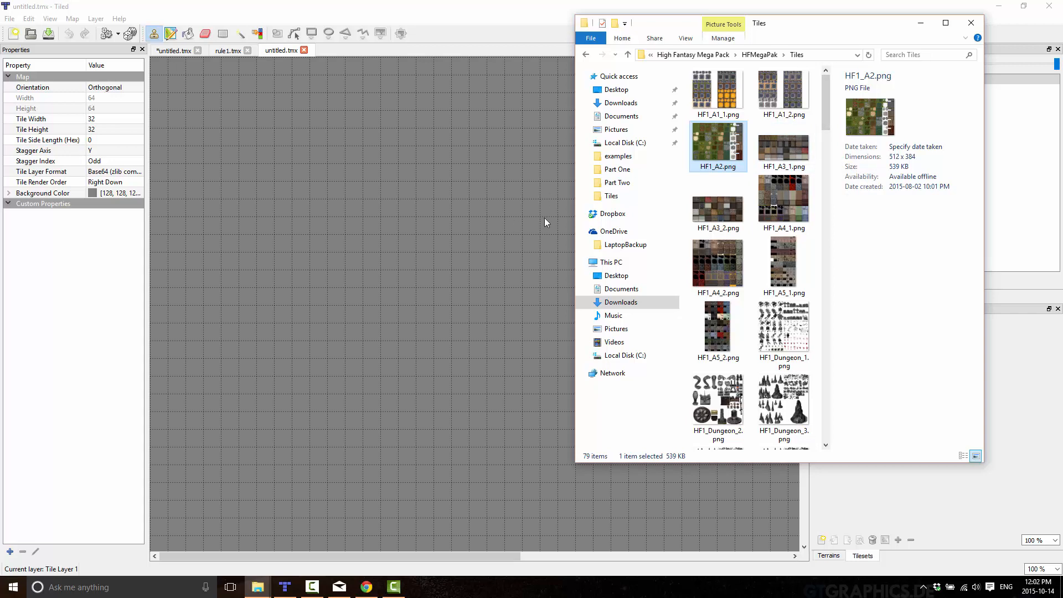
pyautogui.moveTo(711, 155); pyautogui.dragTo(246, 217)
pyautogui.press('super+d')
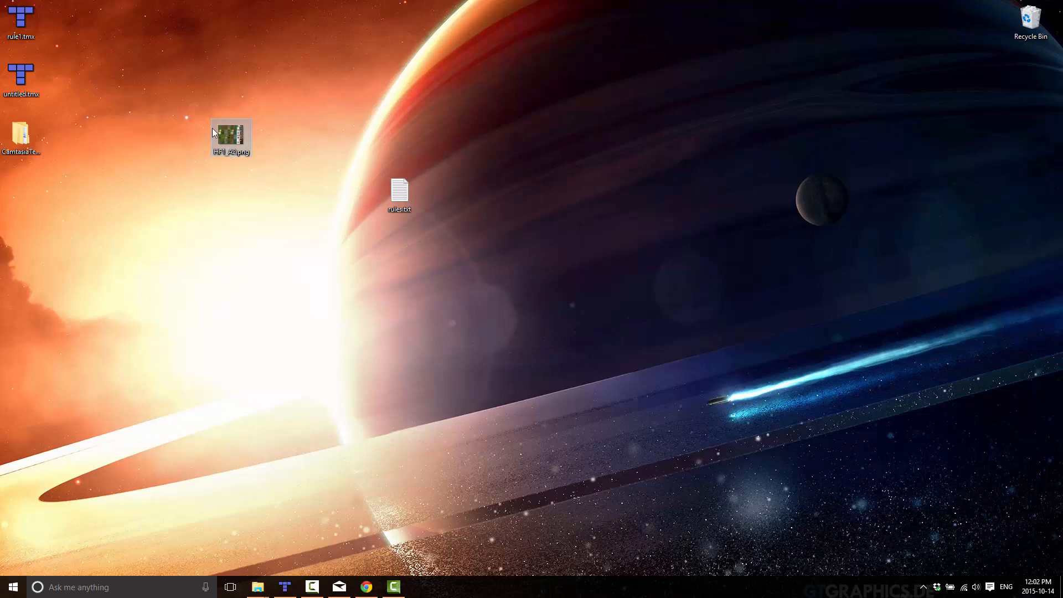
pyautogui.moveTo(231, 136)
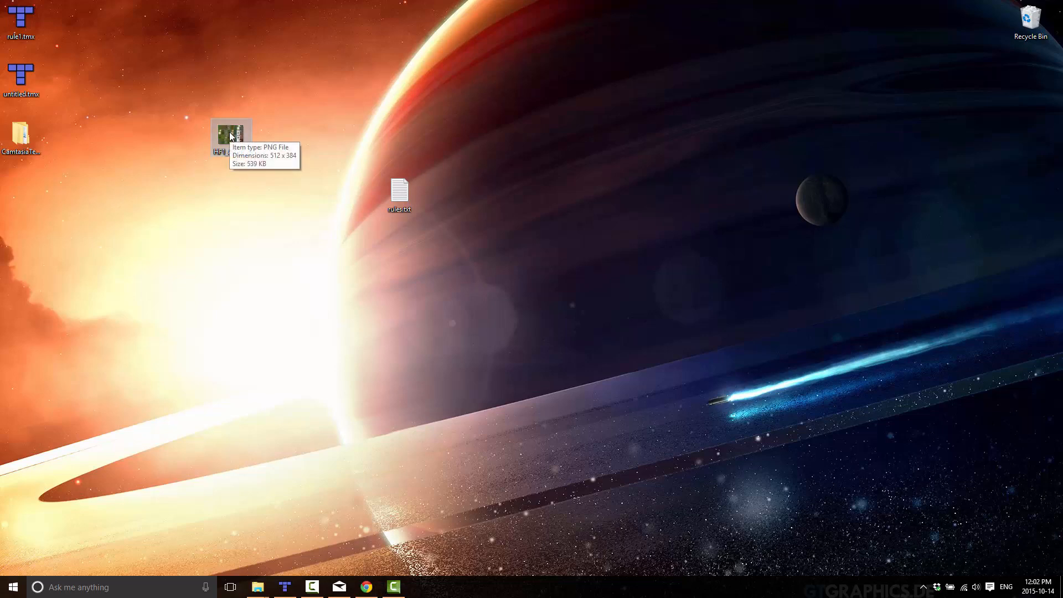
pyautogui.rightClick(230, 136)
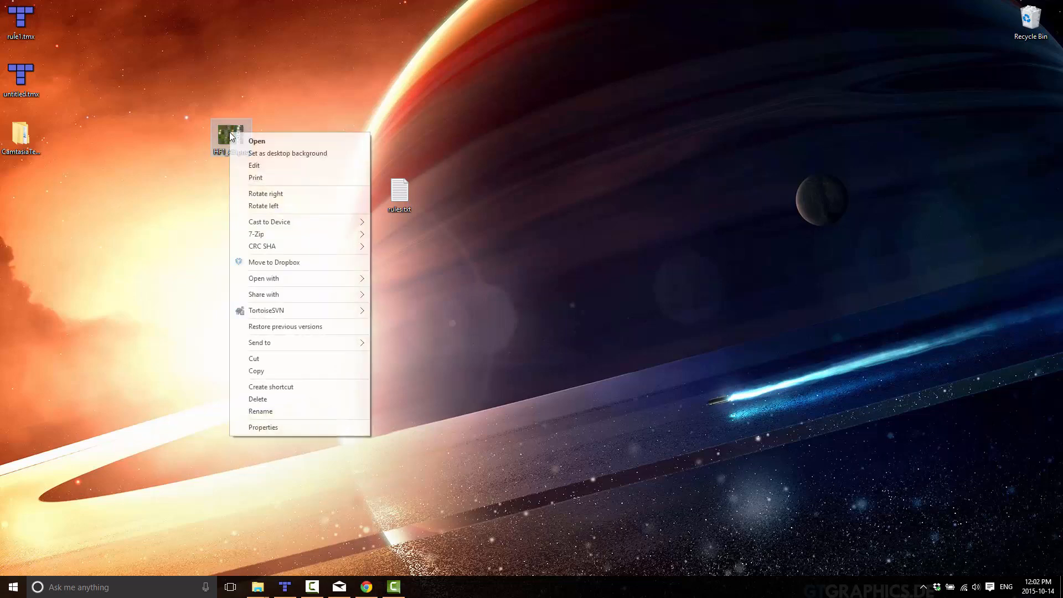
pyautogui.click(259, 169)
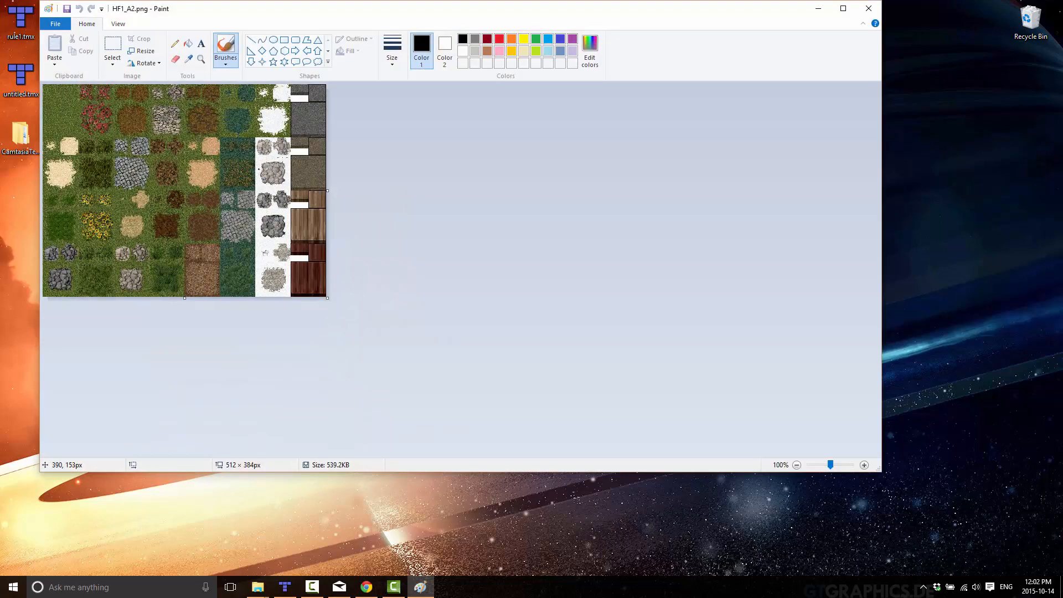
pyautogui.click(856, 15)
# - Open the desktop copy of HF1_A2.png in paint.net
pyautogui.rightClick(237, 142)
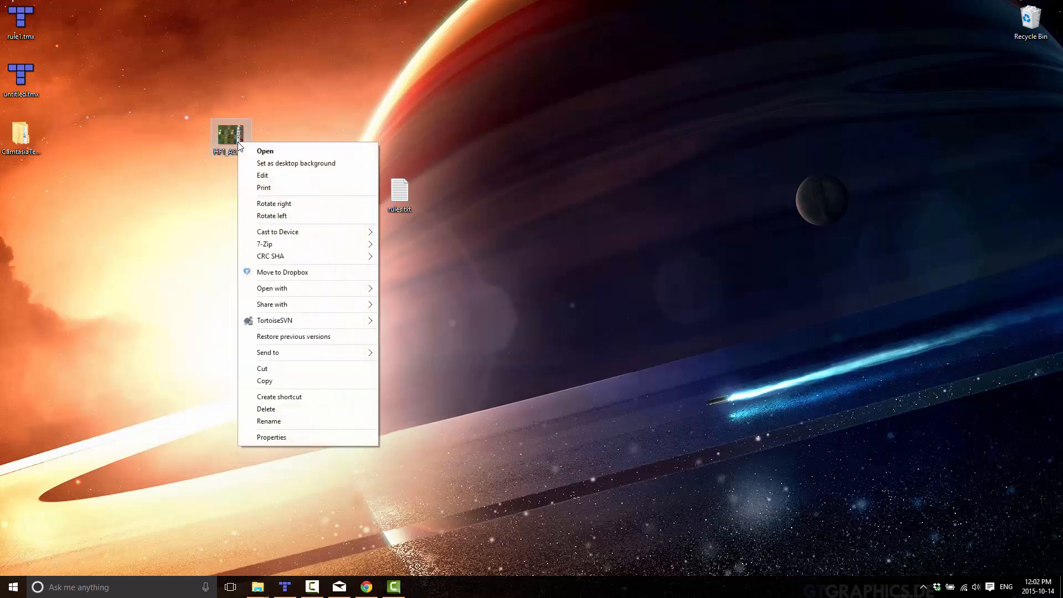
pyautogui.moveTo(356, 289)
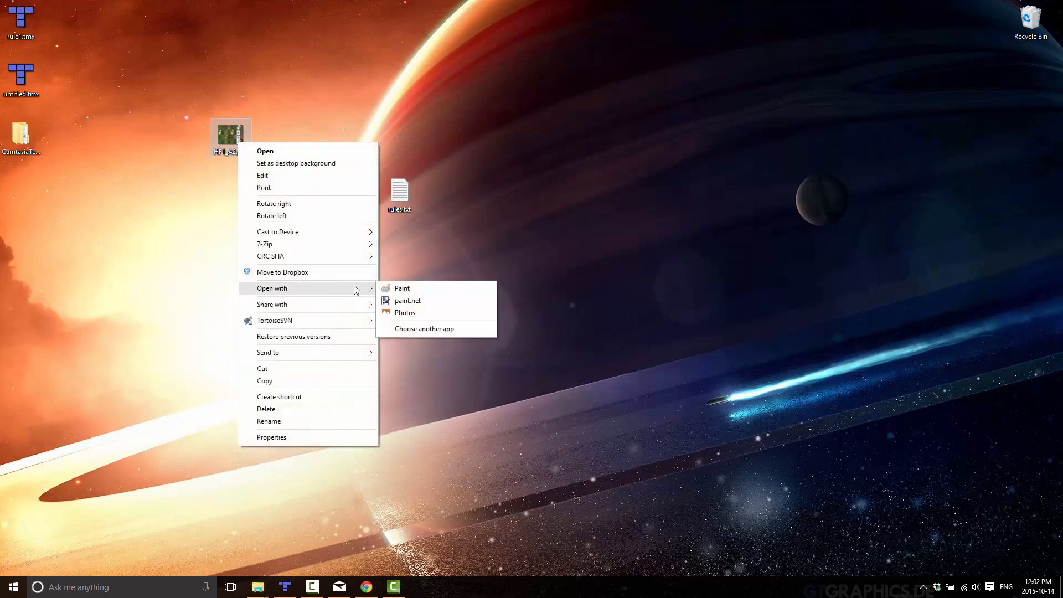
pyautogui.click(427, 302)
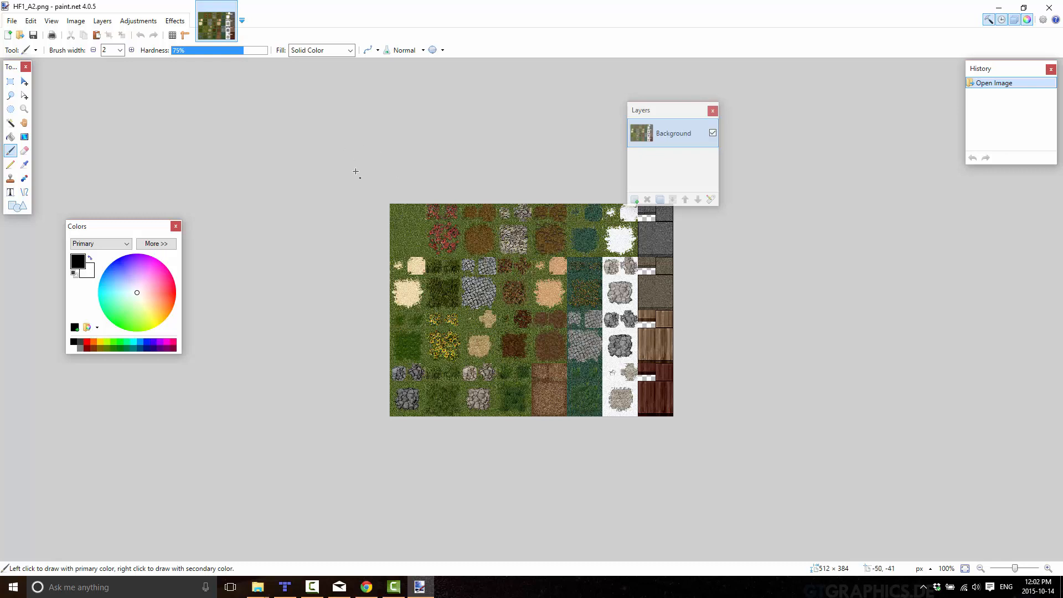
# - Make a 32 × 32 pixel rectangular selection over the tileset's first grass tile, starting at 0, 0
pyautogui.click(10, 82)
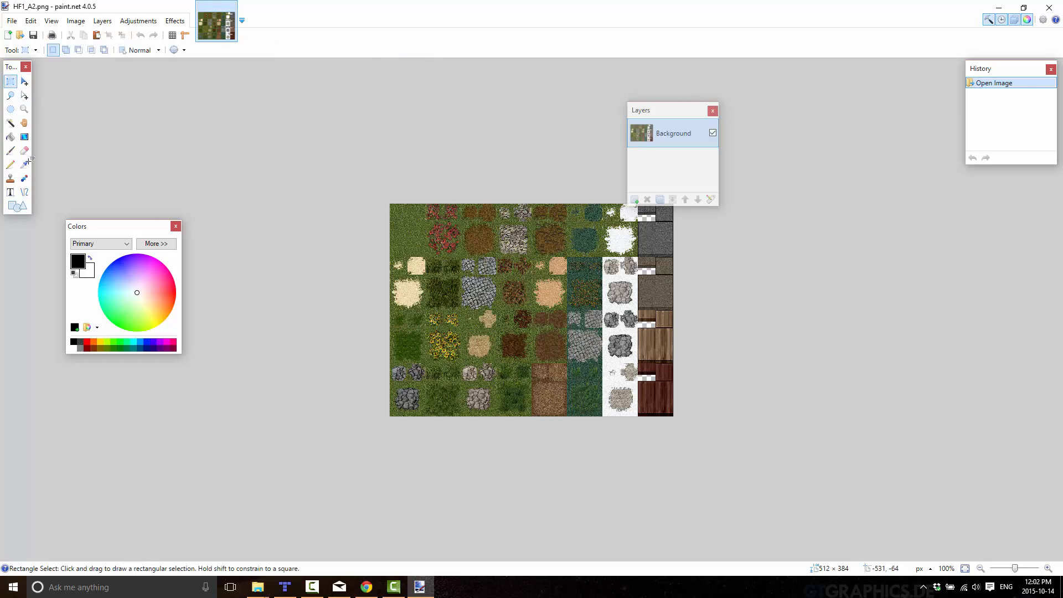
pyautogui.click(24, 109)
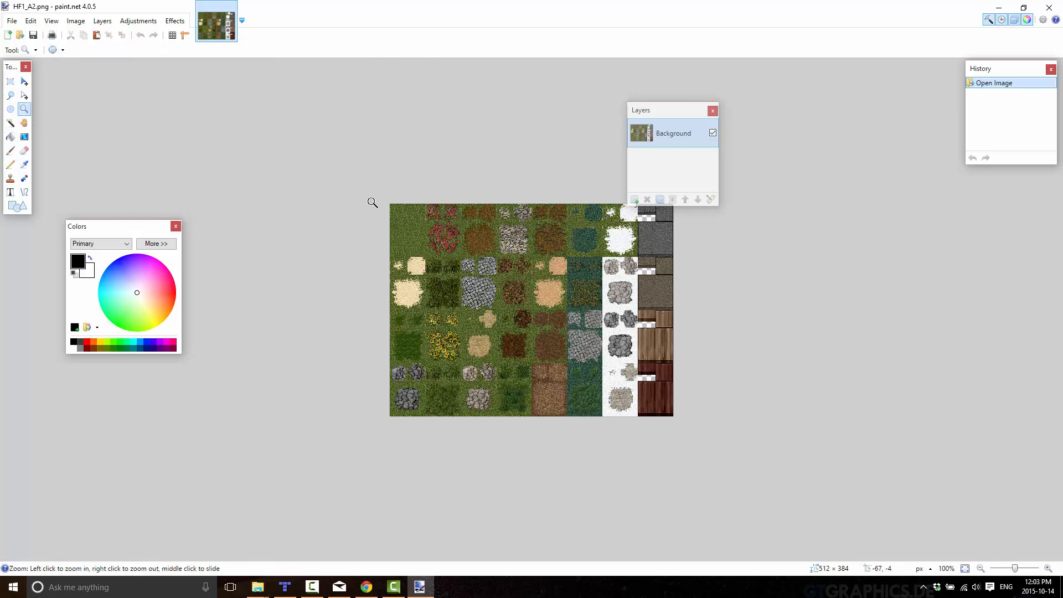
pyautogui.click(397, 212)
pyautogui.click(397, 212)
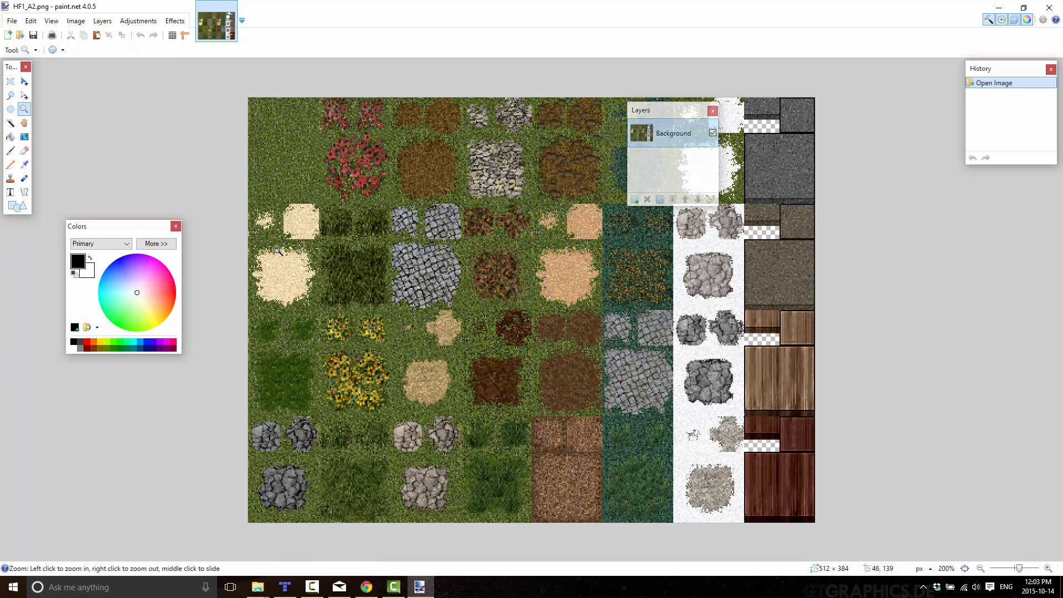
pyautogui.click(10, 82)
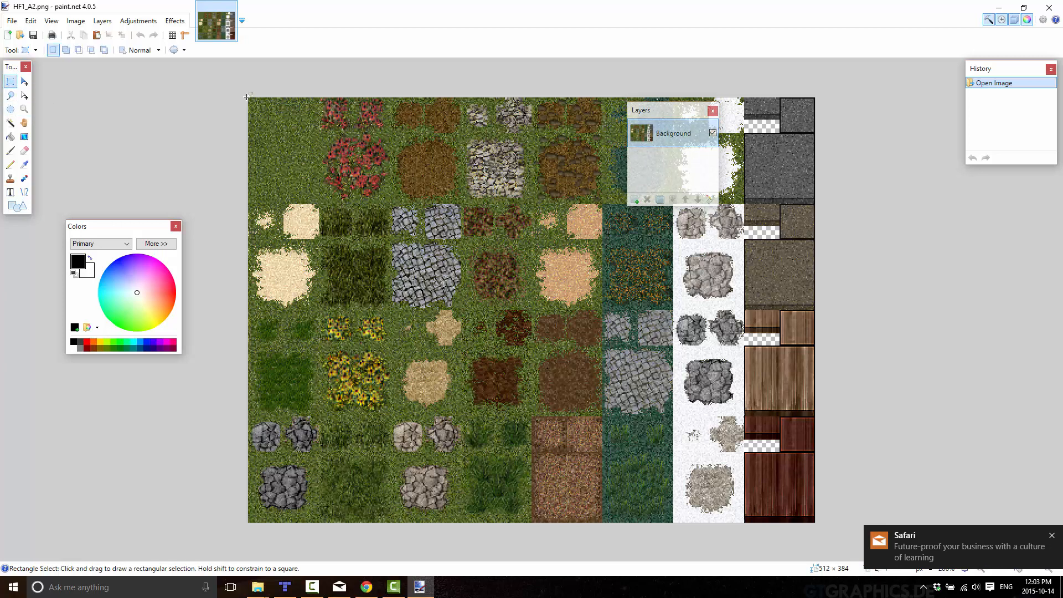
pyautogui.moveTo(249, 98); pyautogui.dragTo(263, 115)
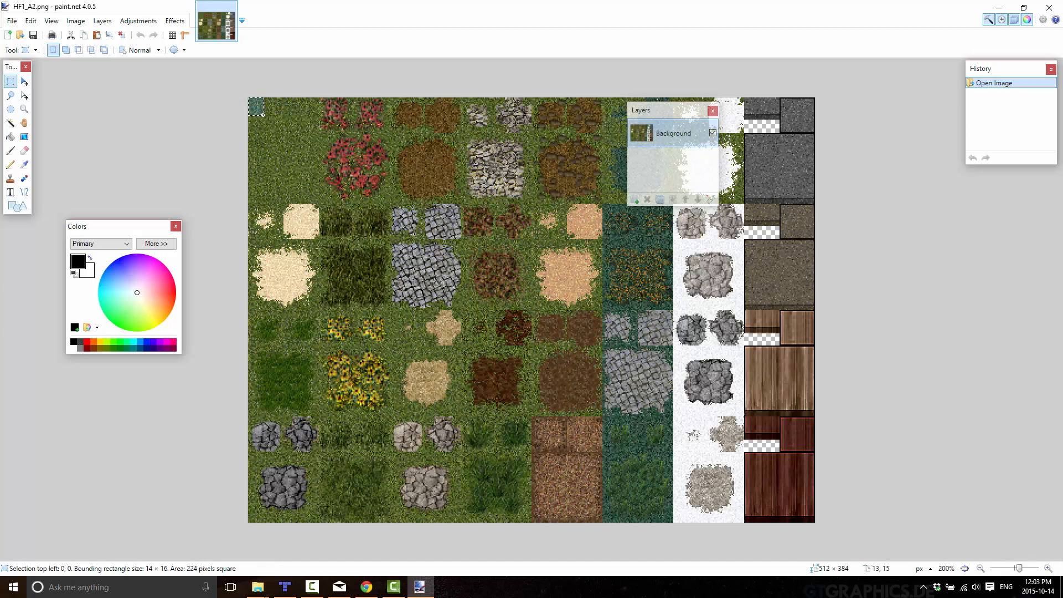
pyautogui.moveTo(262, 115); pyautogui.dragTo(283, 132)
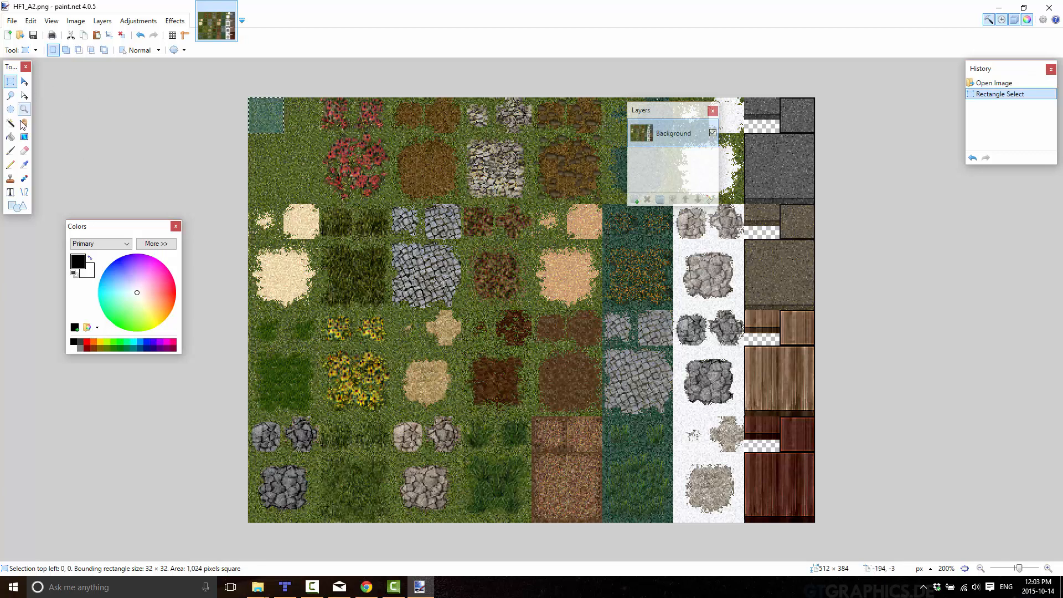
# - Fill the selected tile with red using the Paint Bucket and save HF1_A2.png with auto-detected bit depth
pyautogui.click(10, 137)
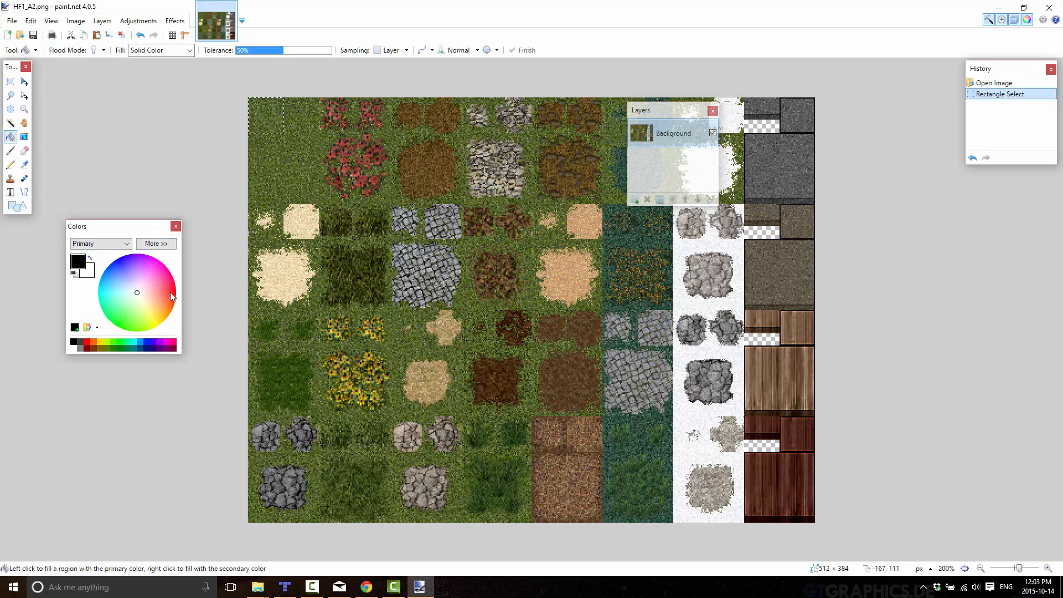
pyautogui.moveTo(170, 292); pyautogui.dragTo(187, 303)
pyautogui.click(262, 114)
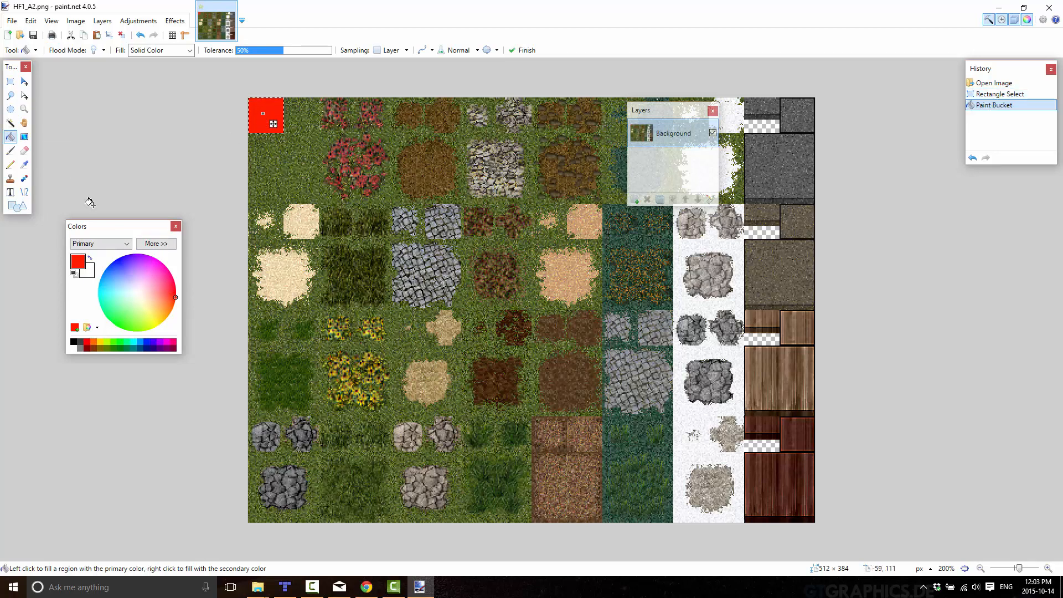
pyautogui.click(32, 36)
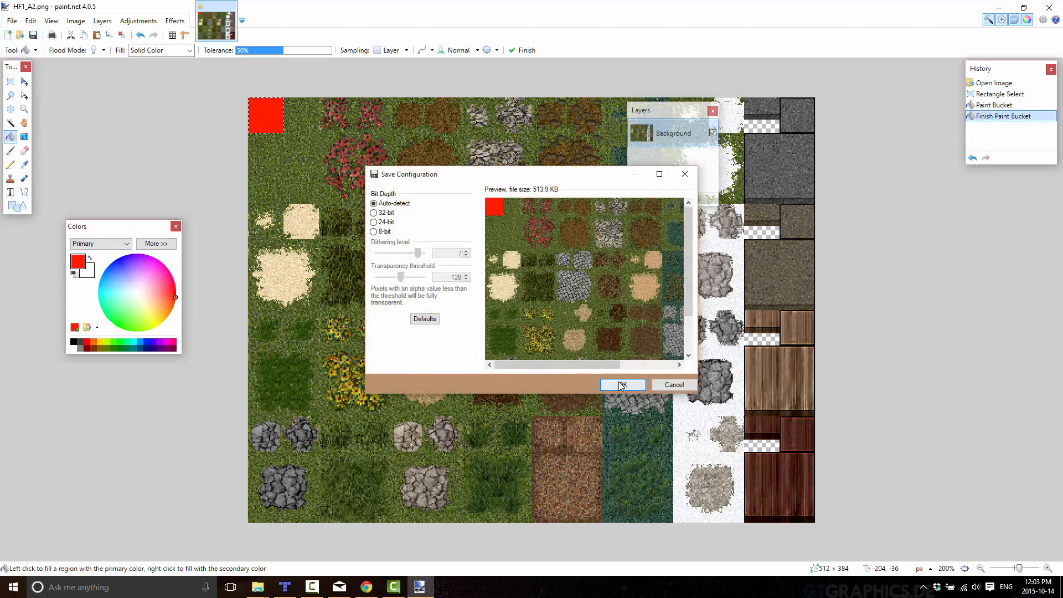
pyautogui.click(622, 382)
# - Switch to Tiled, close the old grass map without saving its changes, and close rule1.tmx
pyautogui.press('super+d')
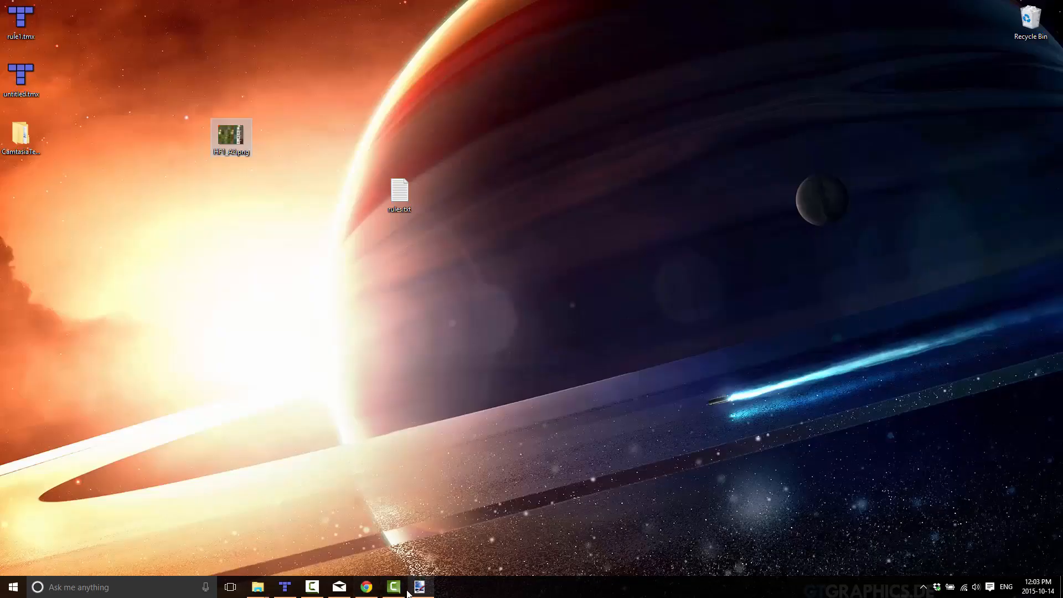
pyautogui.click(285, 587)
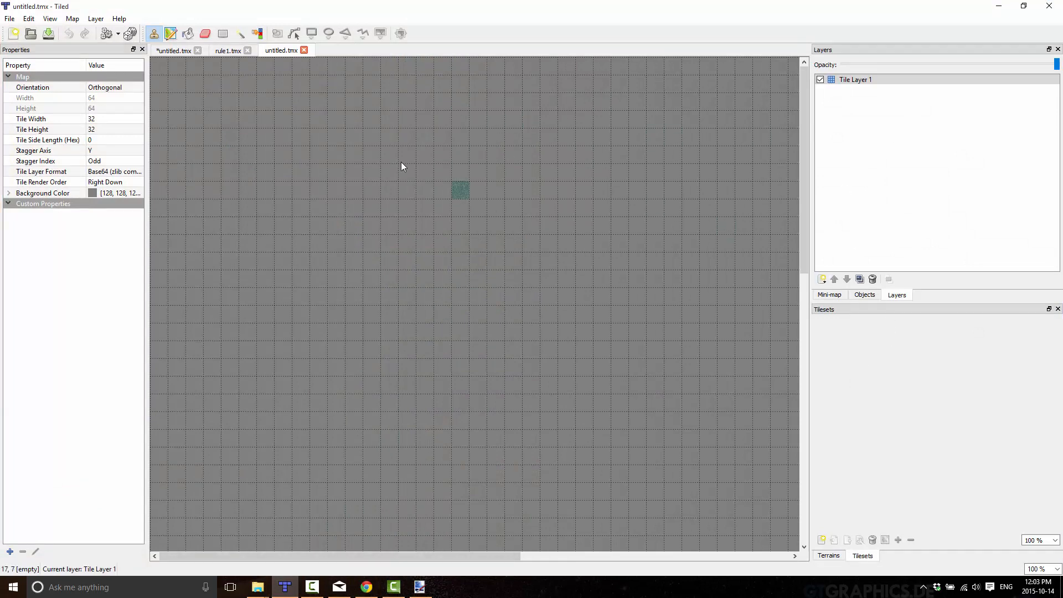
pyautogui.click(197, 50)
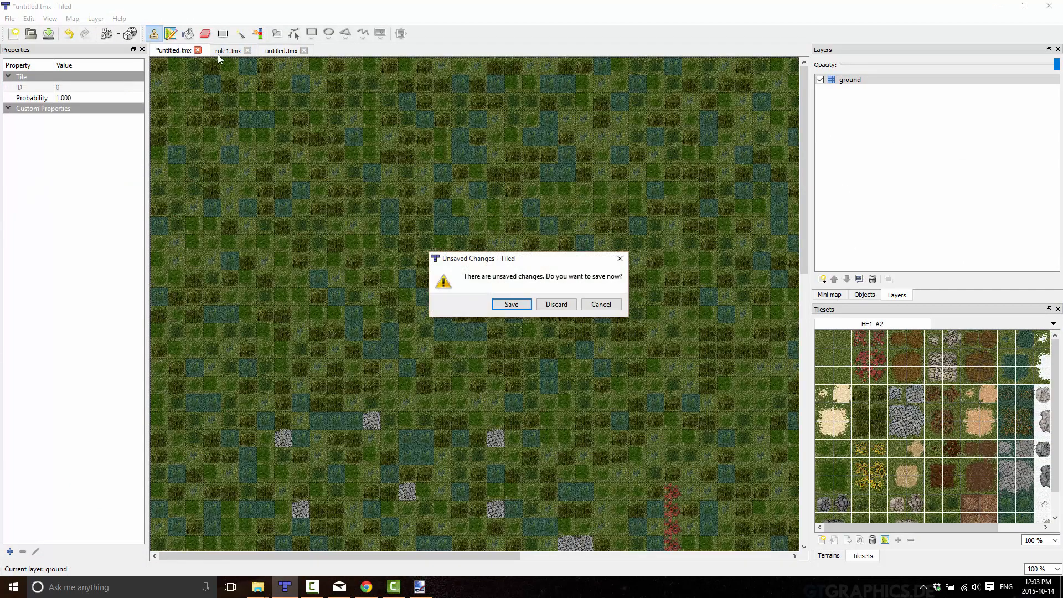
pyautogui.click(555, 304)
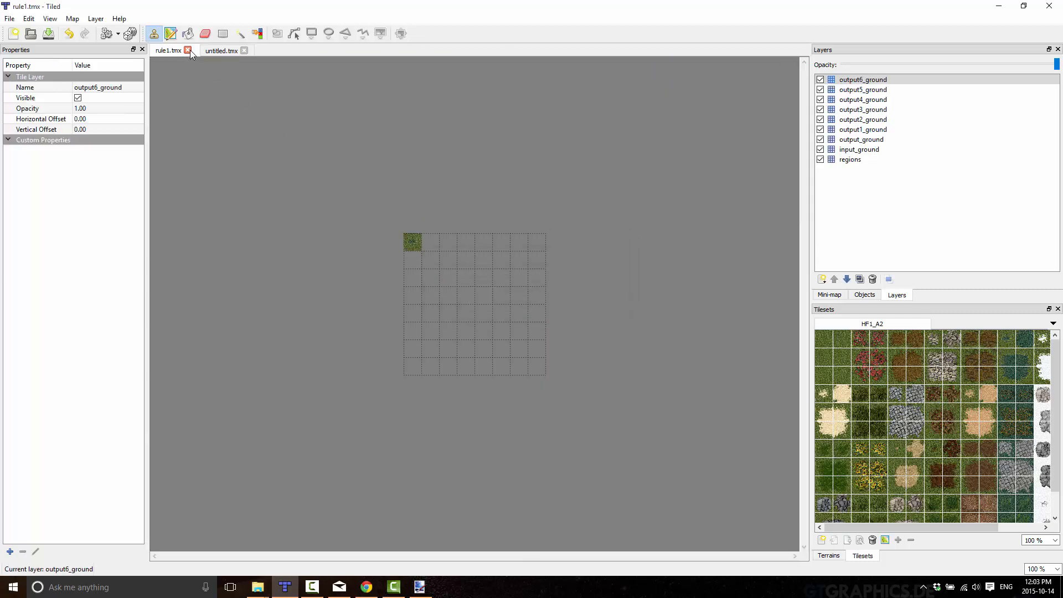
pyautogui.click(191, 50)
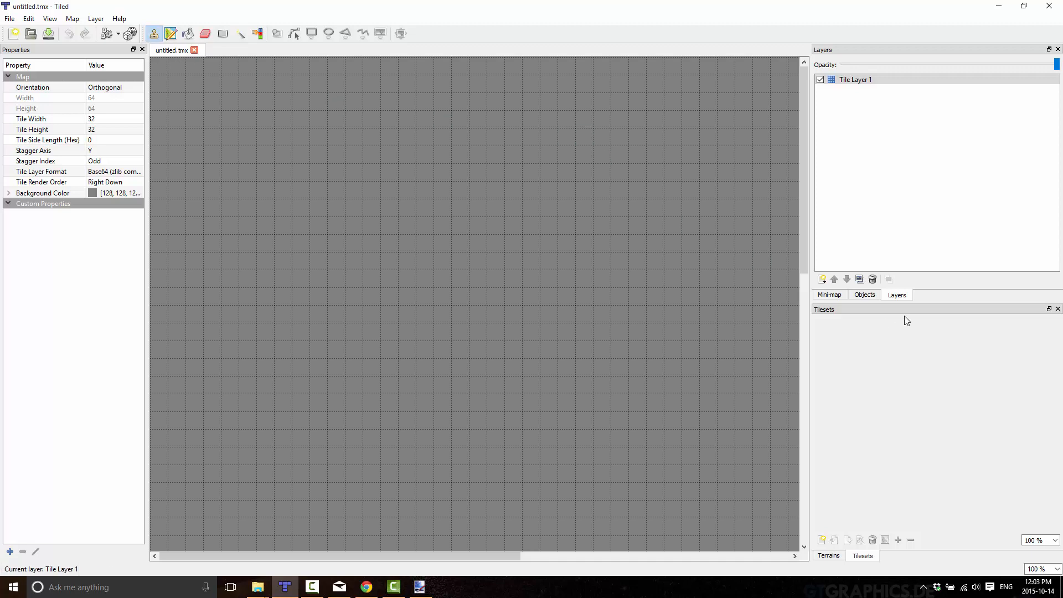
# - Add a new tileset with 32 px tiles to the empty map, based on HF1_A2.png from the Desktop
pyautogui.click(822, 540)
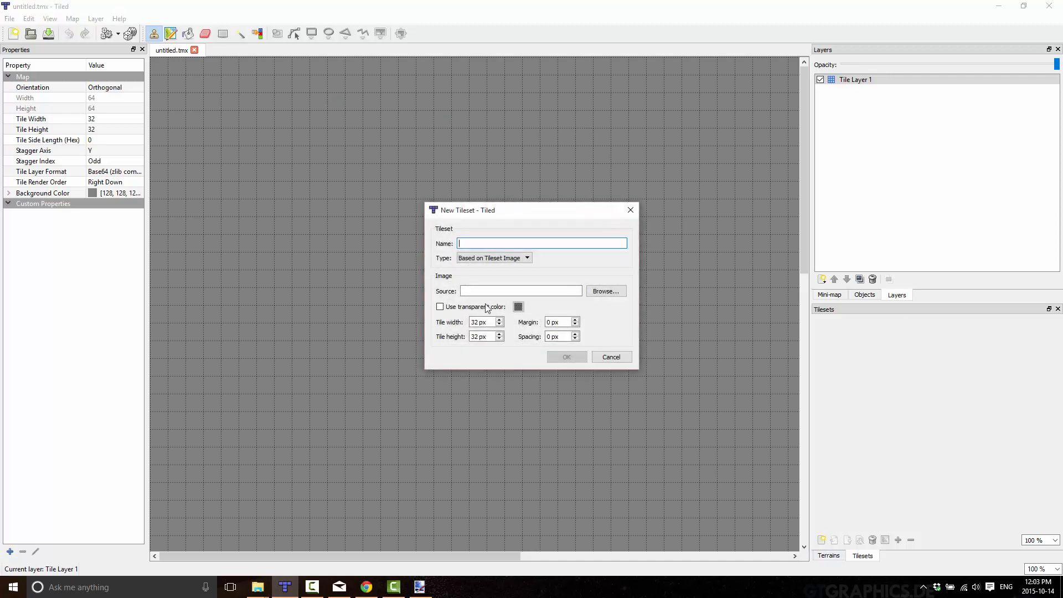
pyautogui.click(592, 293)
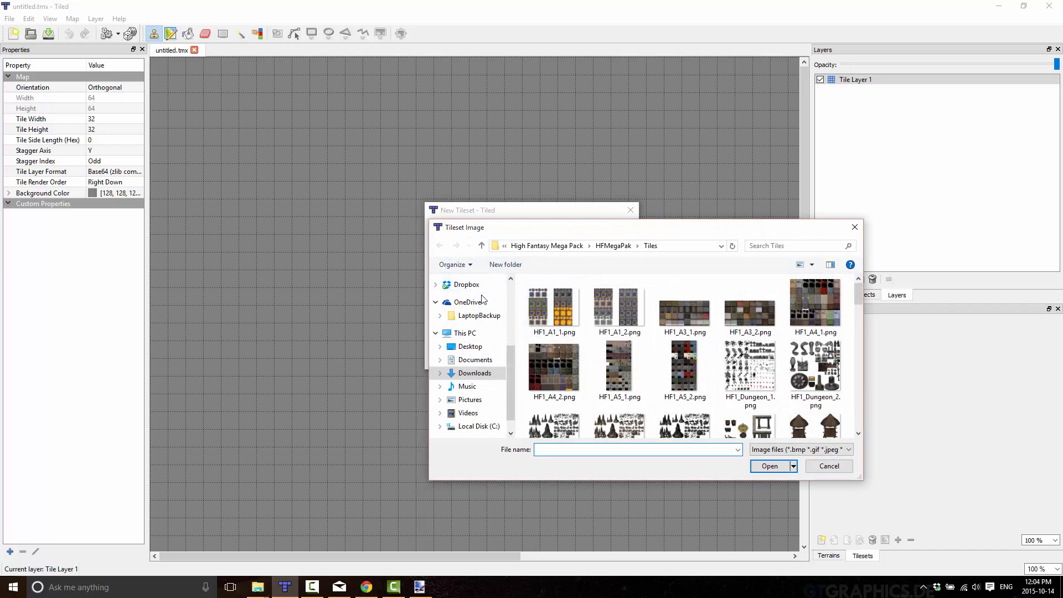
pyautogui.click(470, 347)
pyautogui.doubleClick(622, 310)
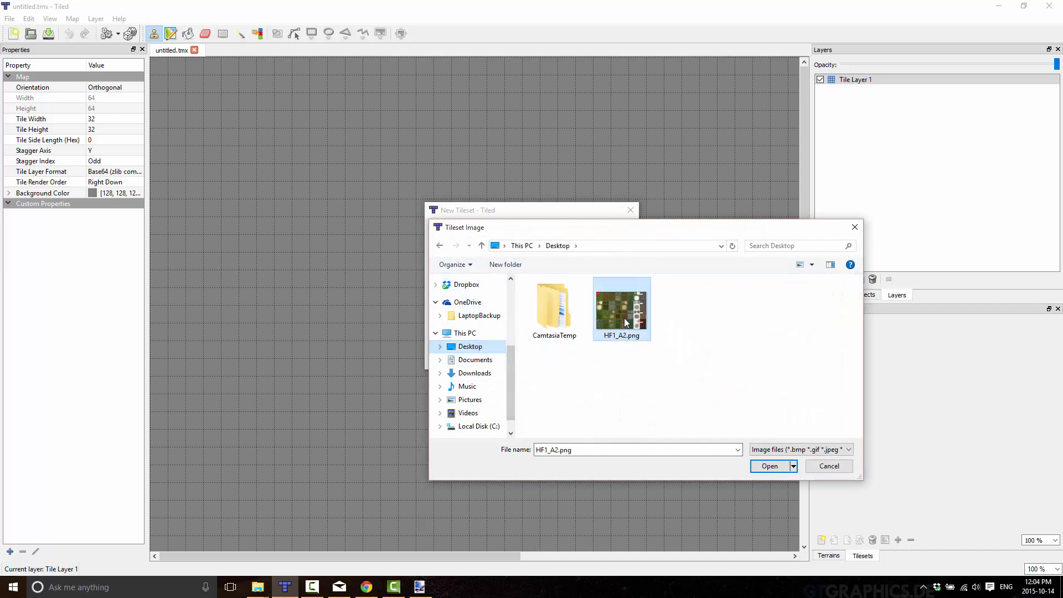
pyautogui.click(579, 360)
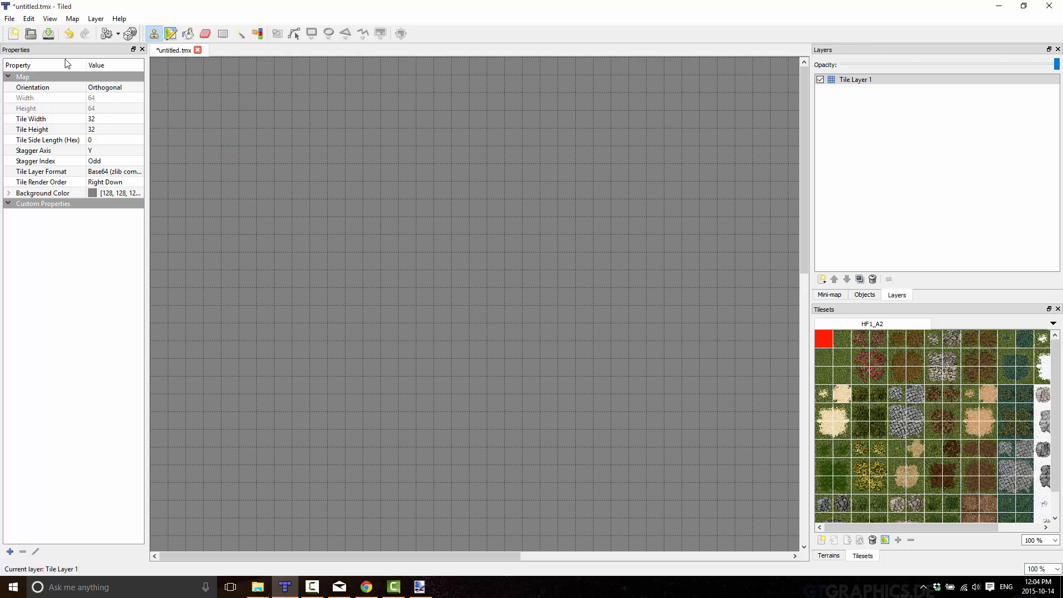
# - Try to open the existing rule1.tmx map from the Desktop
pyautogui.click(31, 34)
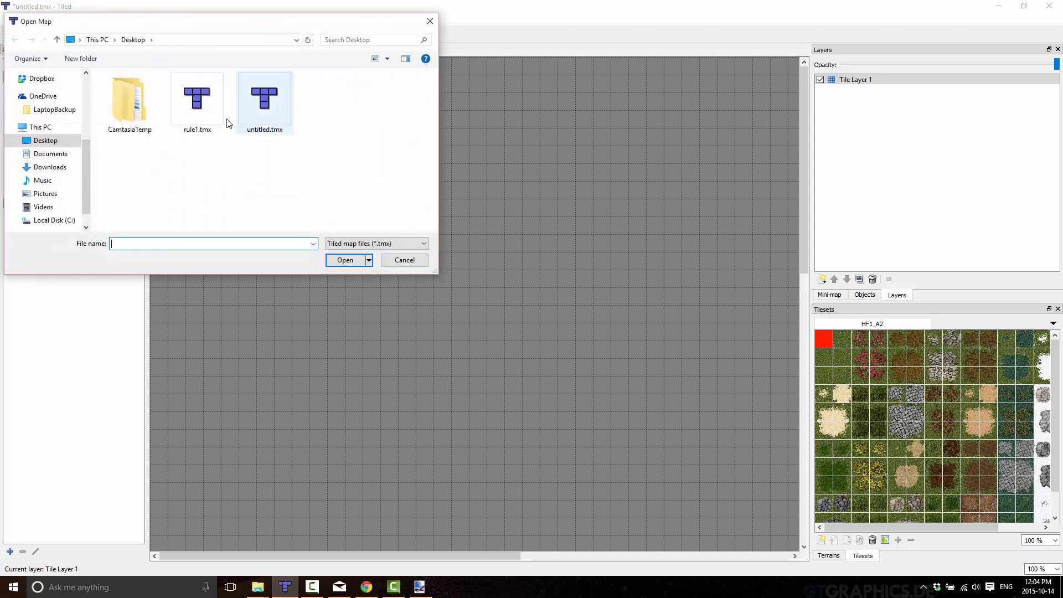
pyautogui.doubleClick(195, 99)
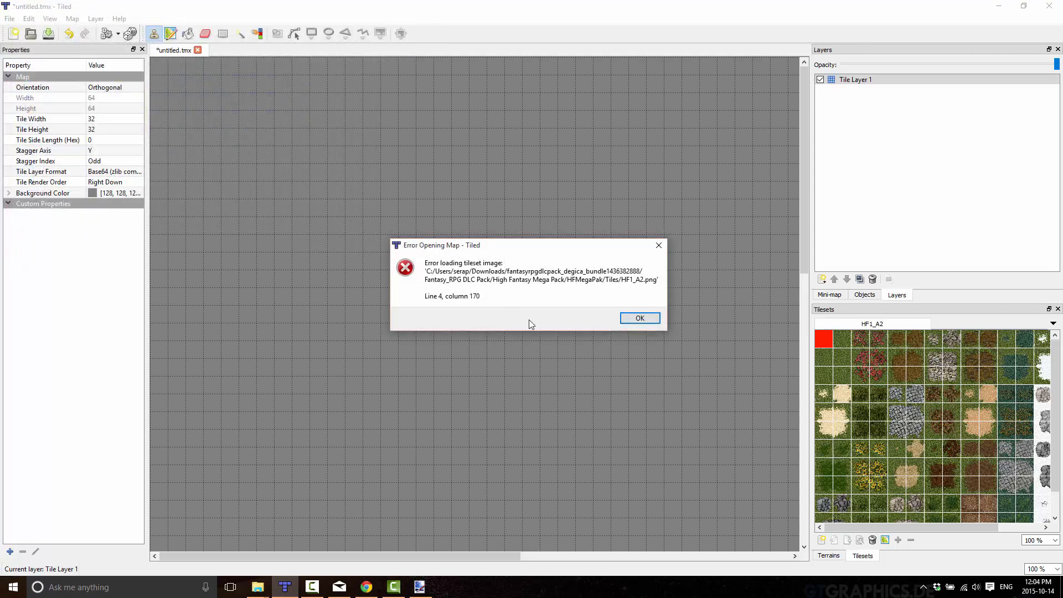
pyautogui.click(641, 319)
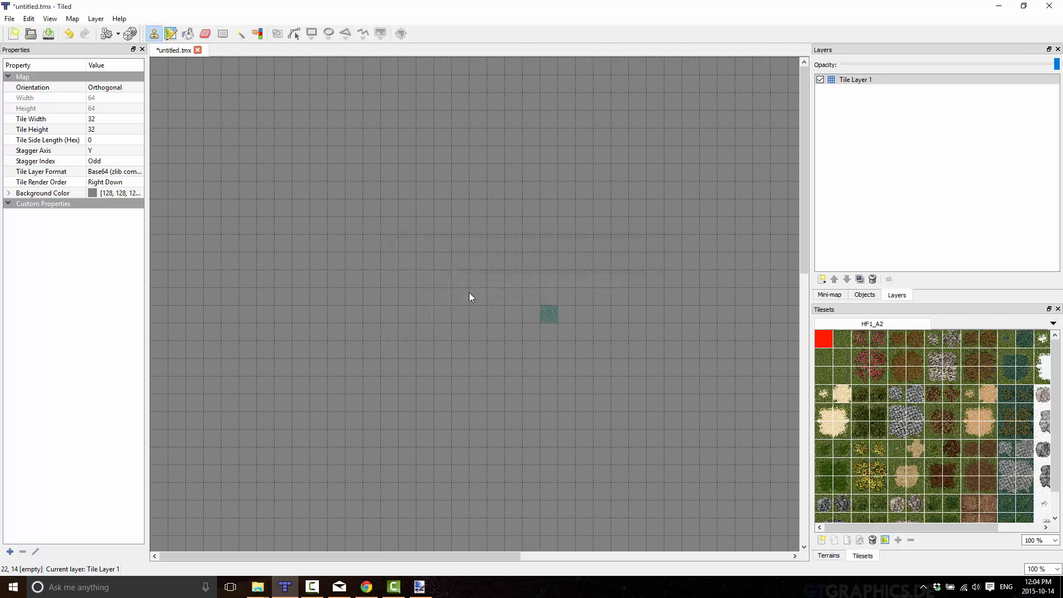
# - Show the Windows desktop and permanently delete the old rule1.tmx file
pyautogui.press('super+d')
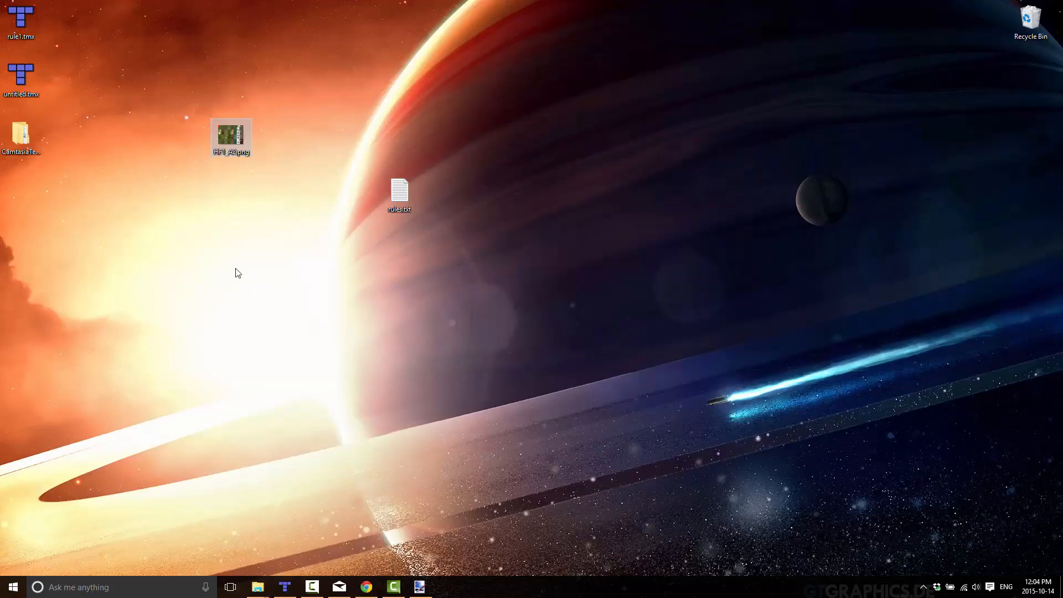
pyautogui.click(22, 27)
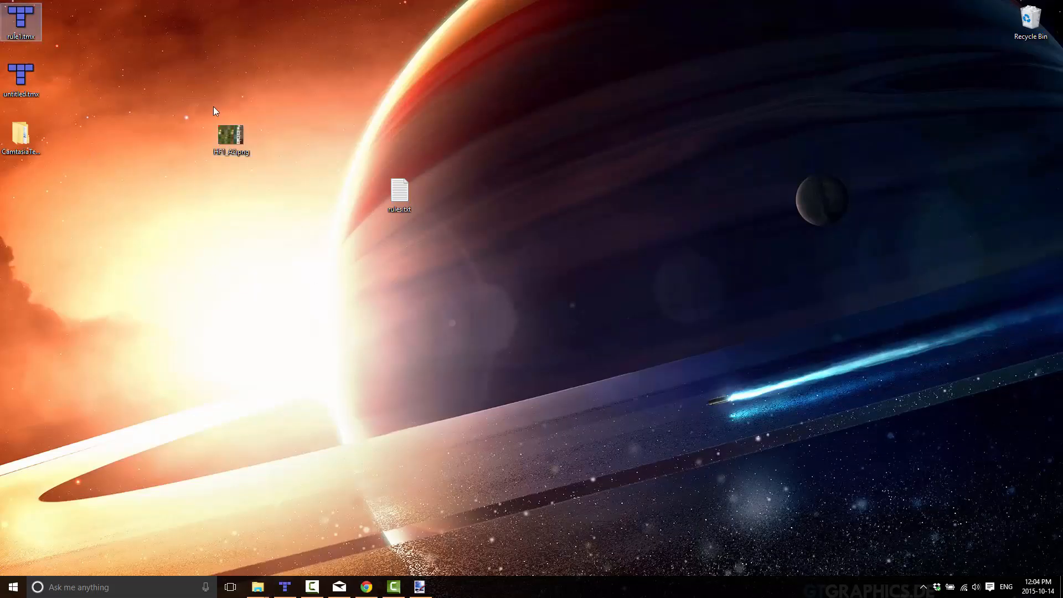
pyautogui.hotkey('shift', 'Delete')
pyautogui.press('Return')
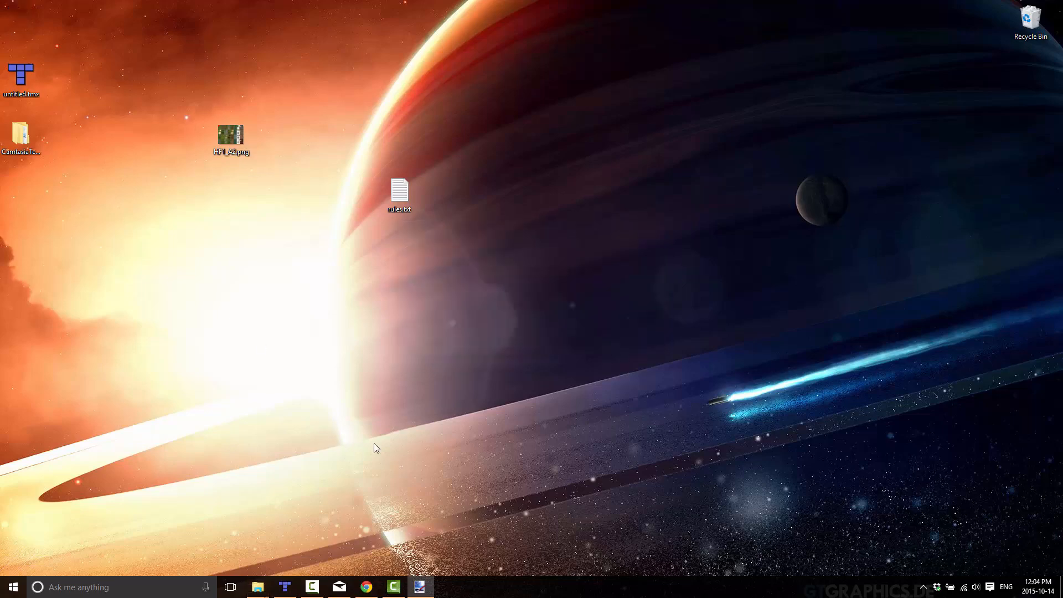
# - Switch back to Tiled and create a new orthogonal map 4 tiles wide and 4 tiles high
pyautogui.click(281, 587)
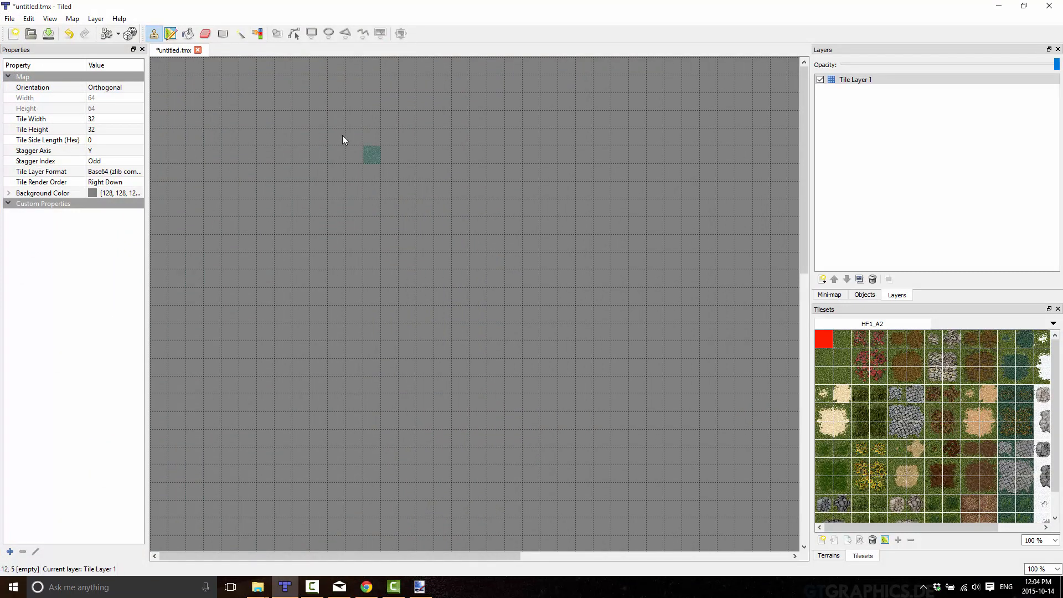
pyautogui.click(14, 33)
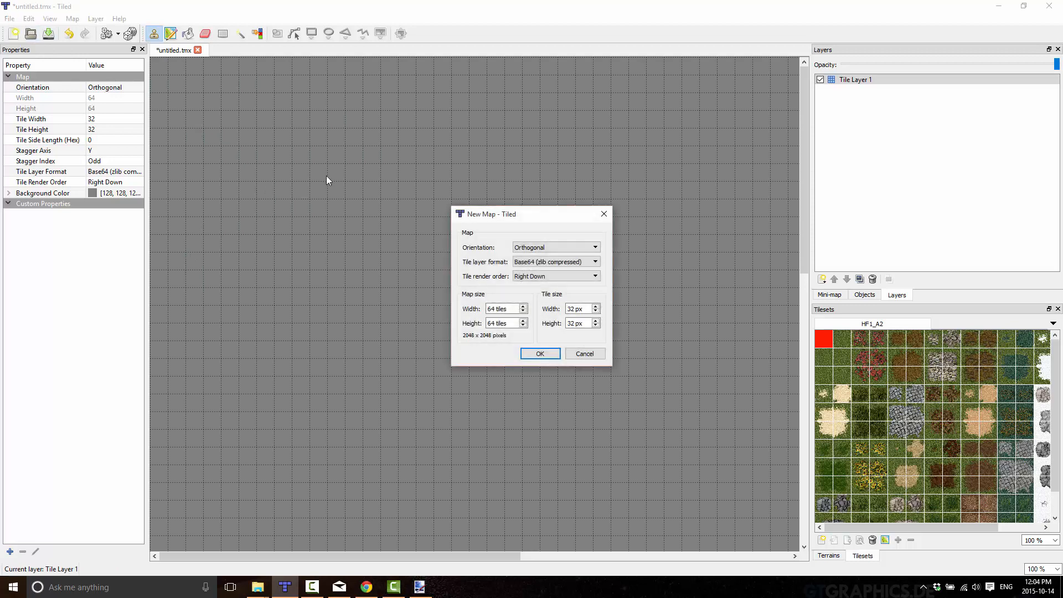
pyautogui.tripleClick(494, 311)
pyautogui.write('4')
pyautogui.press('Tab')
pyautogui.write('4')
pyautogui.click(540, 354)
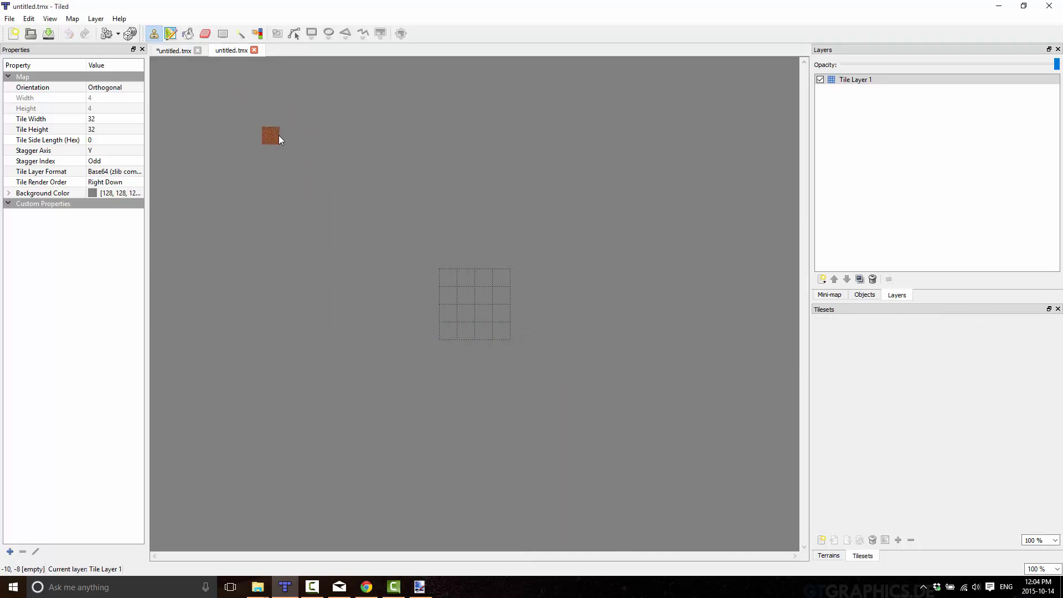
# - Save the new 4 by 4 map on the Desktop as rule1.tmx
pyautogui.hotkey('ctrl', 's')
pyautogui.write('rule1')
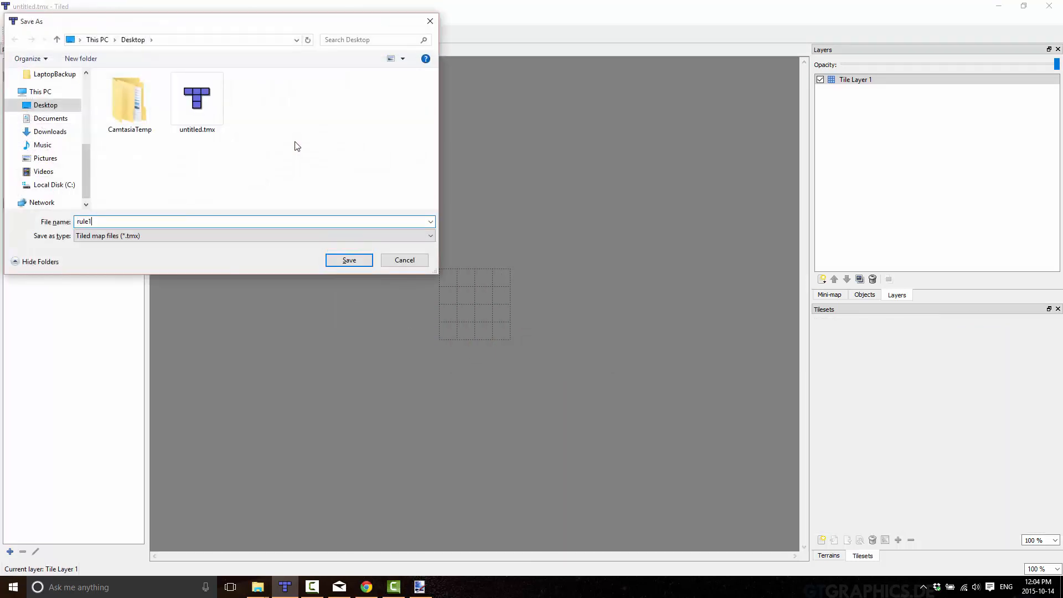
pyautogui.write('.tmx')
pyautogui.press('Return')
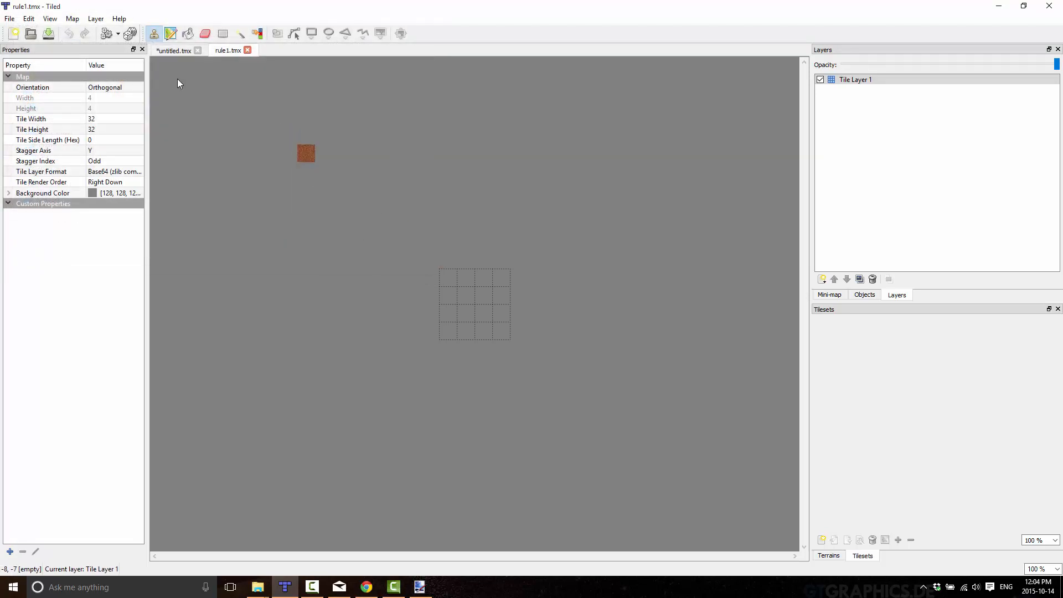
# - Fill the whole untitled 64 by 64 map with the plain grass tile below the red marker tile
pyautogui.click(171, 50)
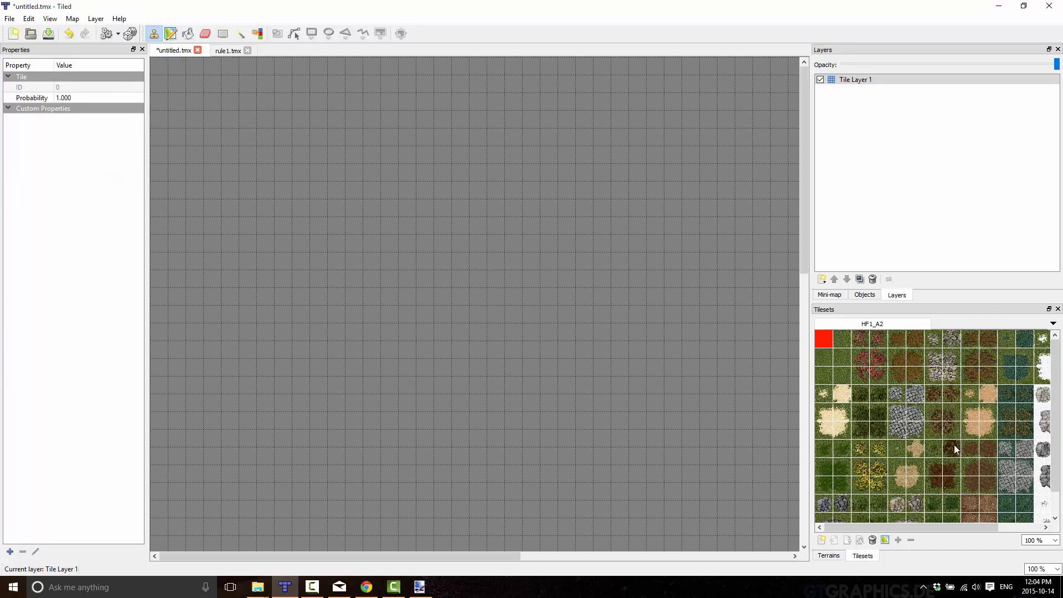
pyautogui.scroll(-1, 941, 467)
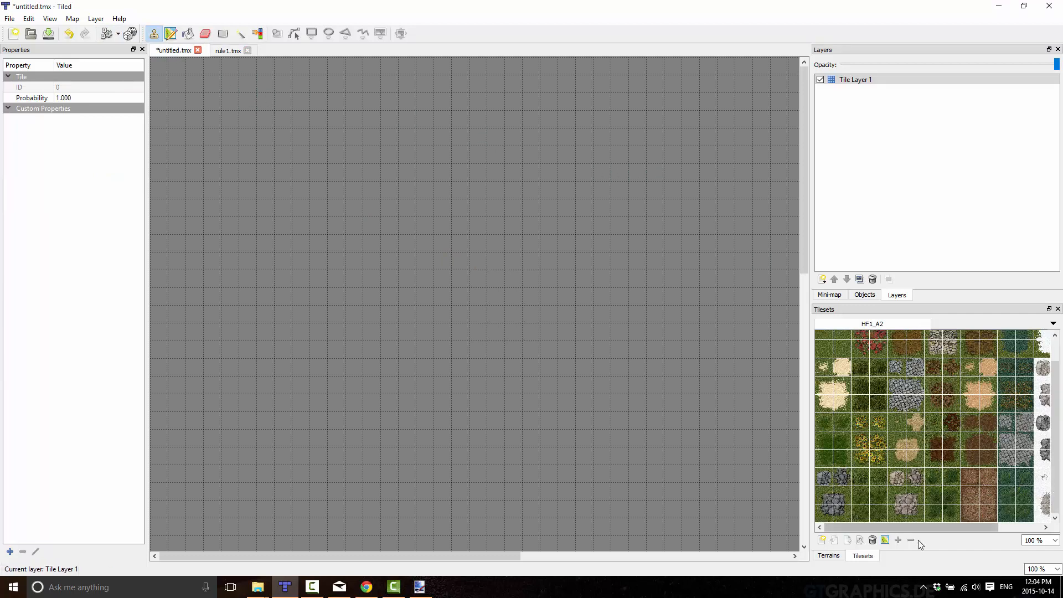
pyautogui.moveTo(926, 527); pyautogui.dragTo(876, 524)
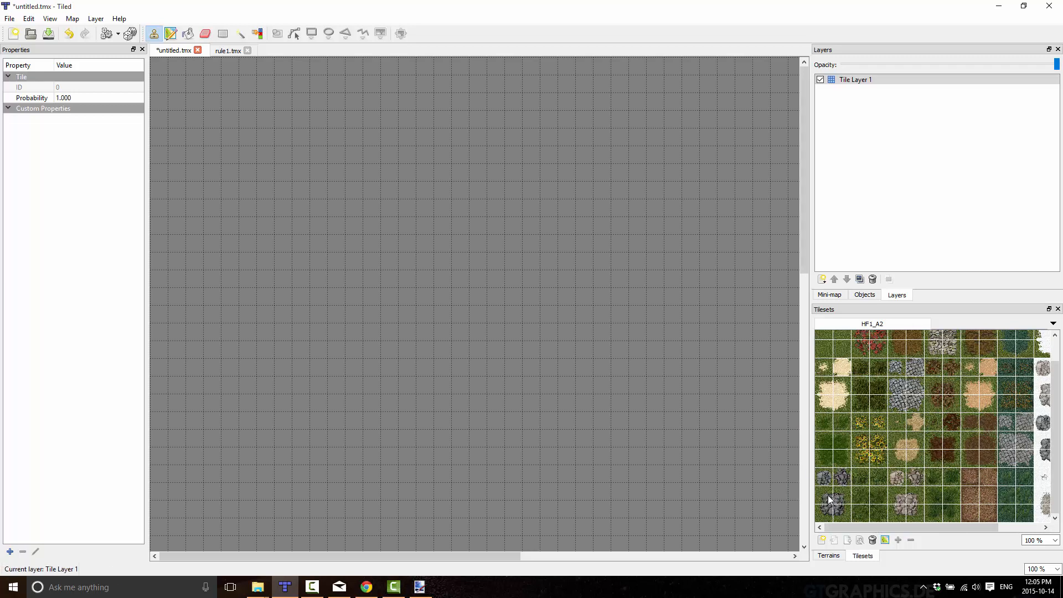
pyautogui.click(188, 33)
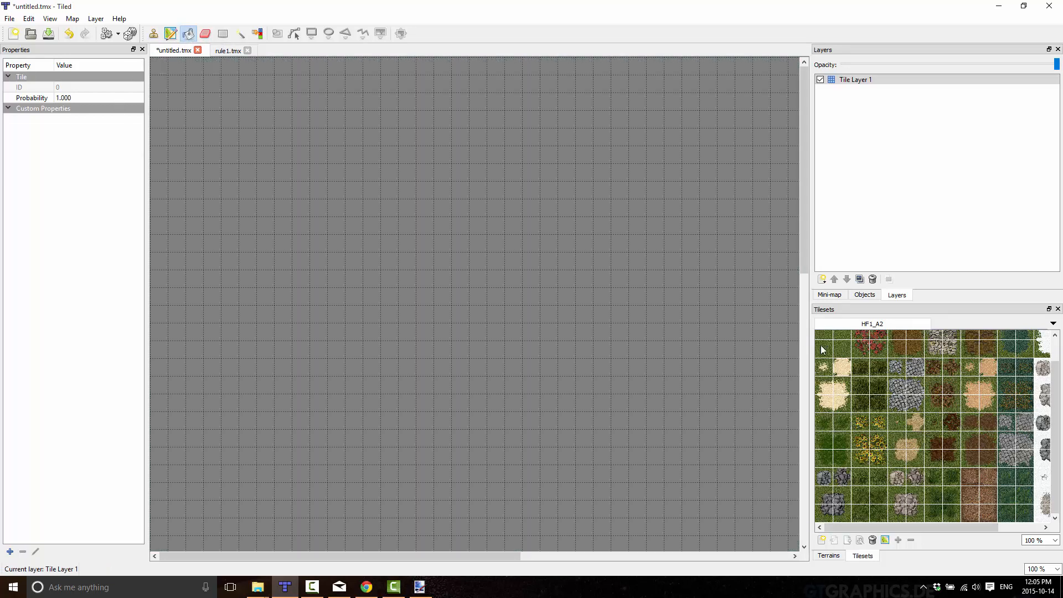
pyautogui.click(823, 350)
pyautogui.click(410, 238)
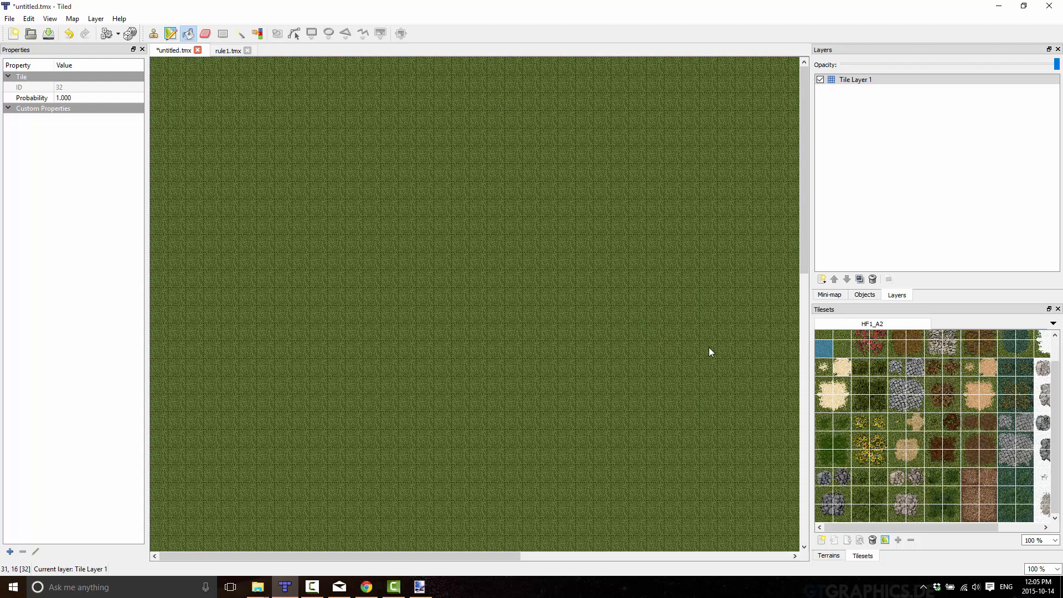
# - Stamp the 2 by 2 dark gray rock block from the tileset's last rows at four scattered spots on the grass
pyautogui.click(829, 501)
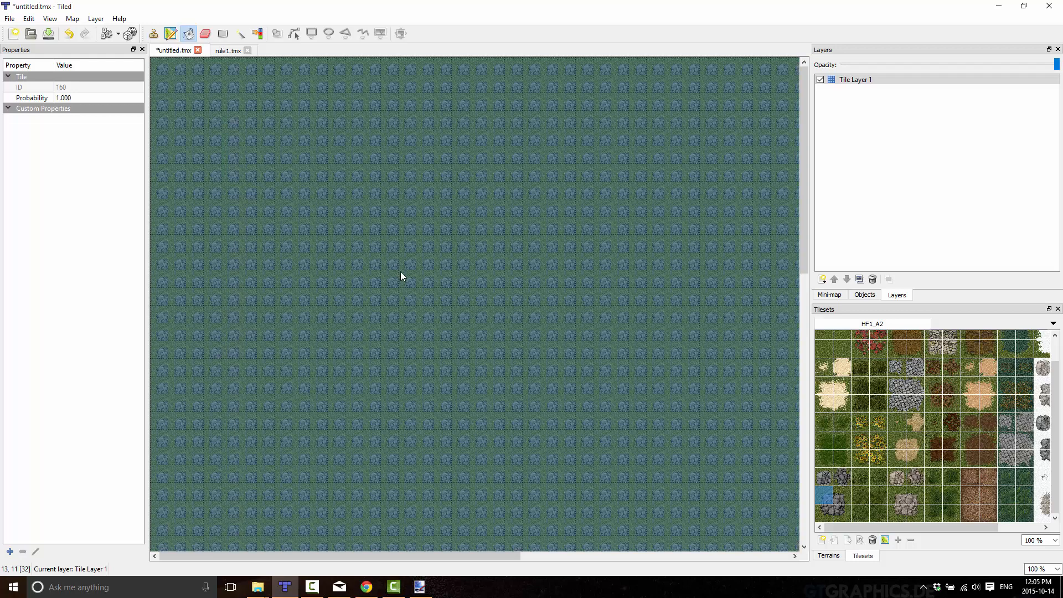
pyautogui.click(153, 33)
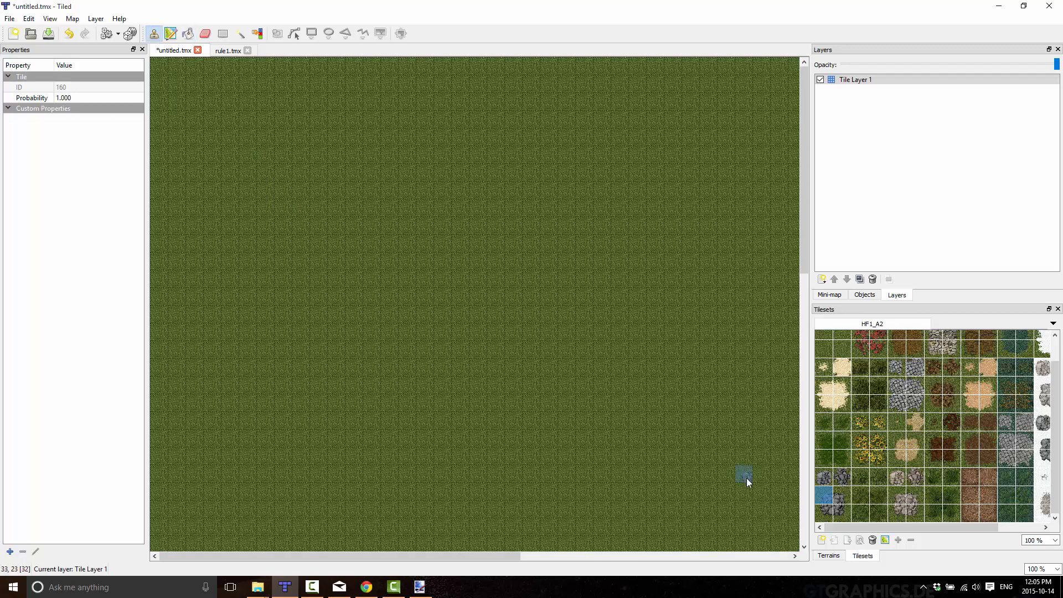
pyautogui.moveTo(822, 501); pyautogui.dragTo(845, 514)
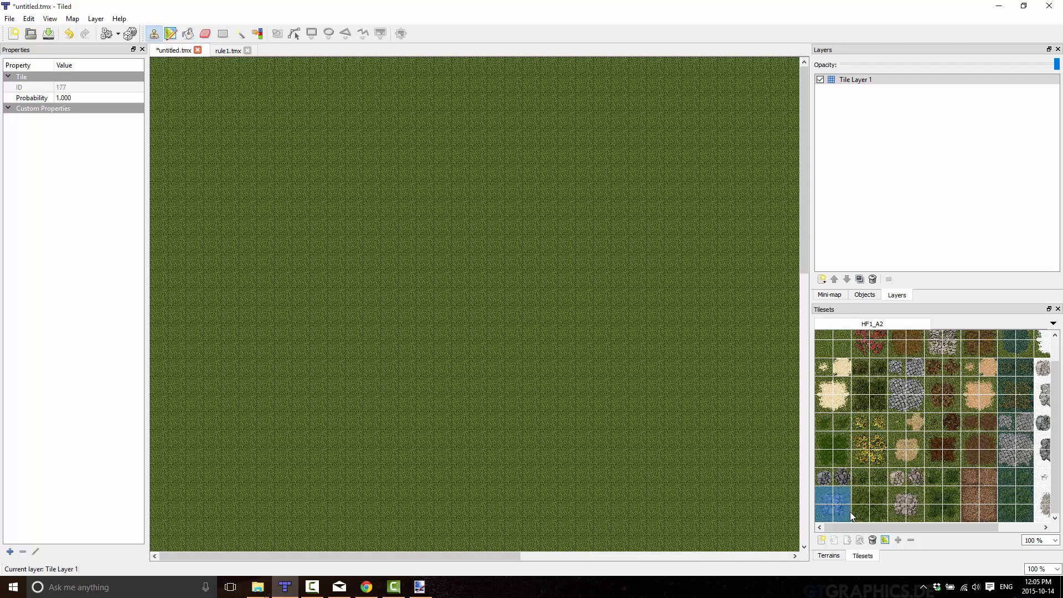
pyautogui.click(232, 129)
pyautogui.click(477, 145)
pyautogui.click(334, 293)
pyautogui.click(576, 294)
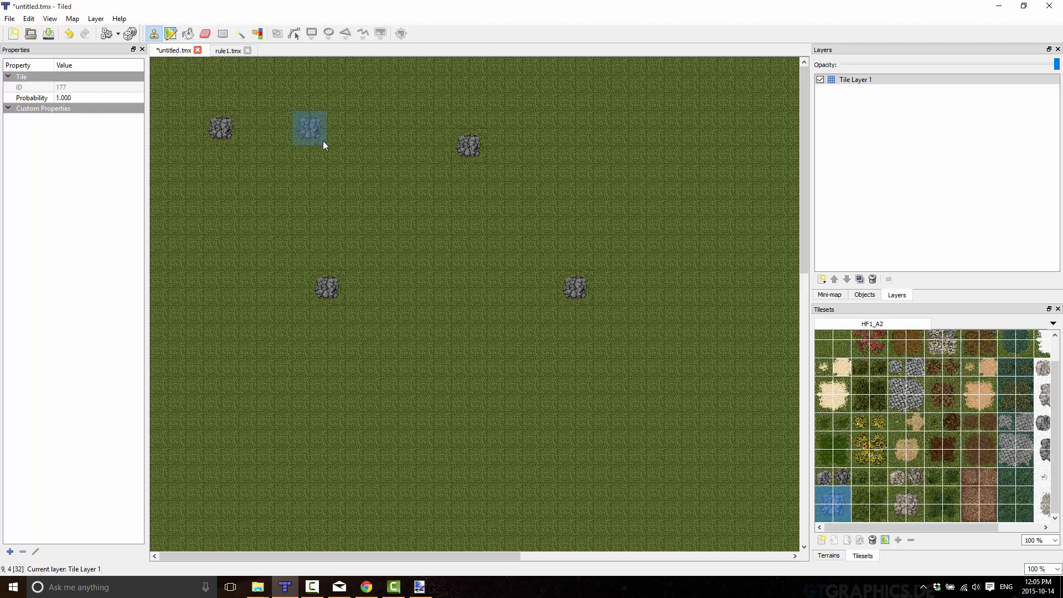
# - Save the grass and rock map on the Desktop as untitled.tmx, replacing the existing file
pyautogui.hotkey('ctrl', 's')
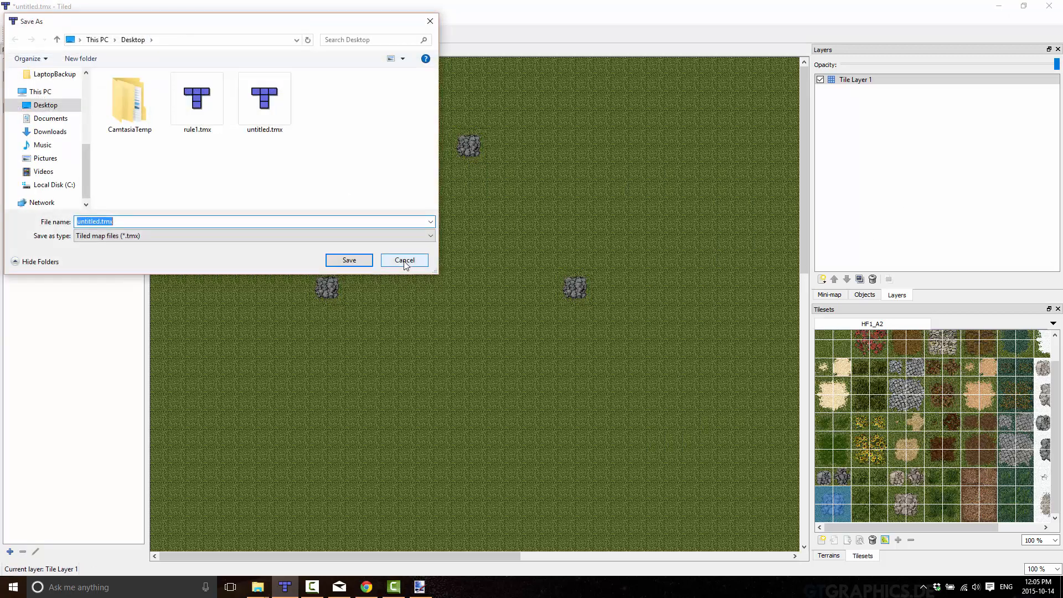
pyautogui.click(349, 261)
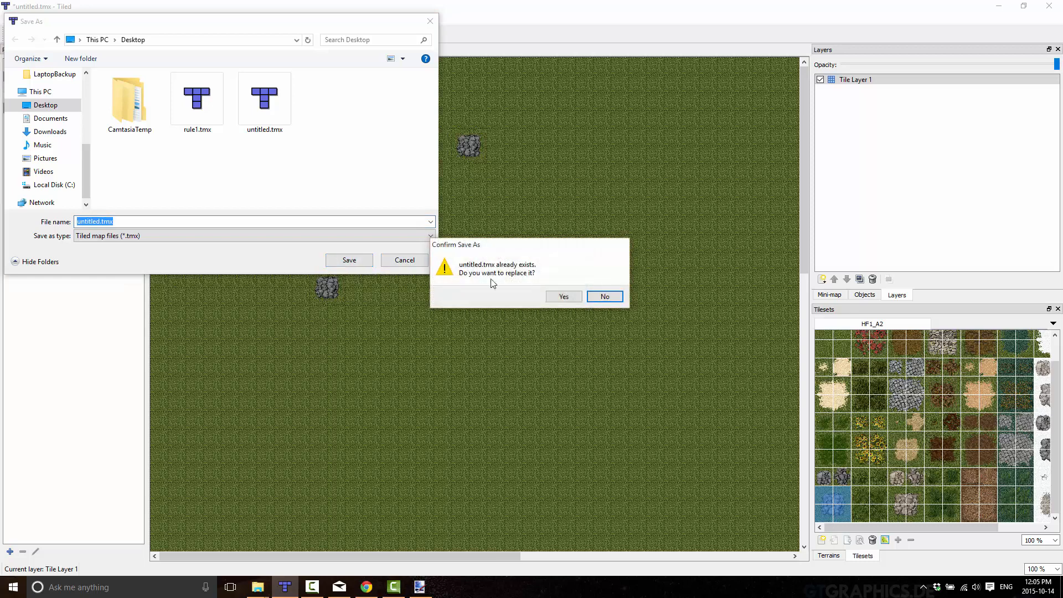
pyautogui.click(566, 296)
# - Rename the untitled map's only tile layer as ground
pyautogui.click(867, 81)
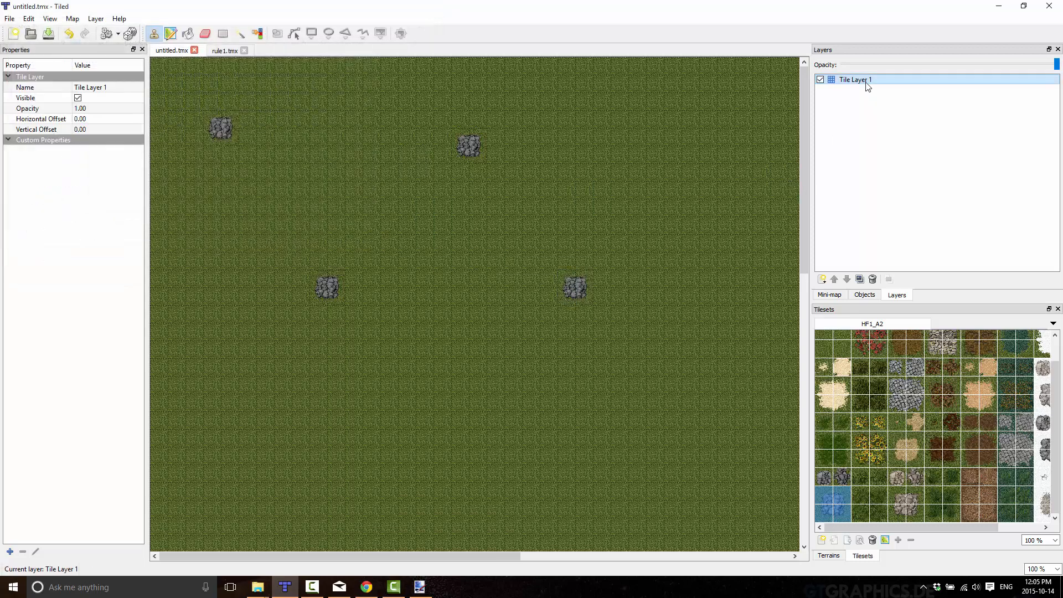
pyautogui.doubleClick(867, 81)
pyautogui.write('ground')
pyautogui.press('Return')
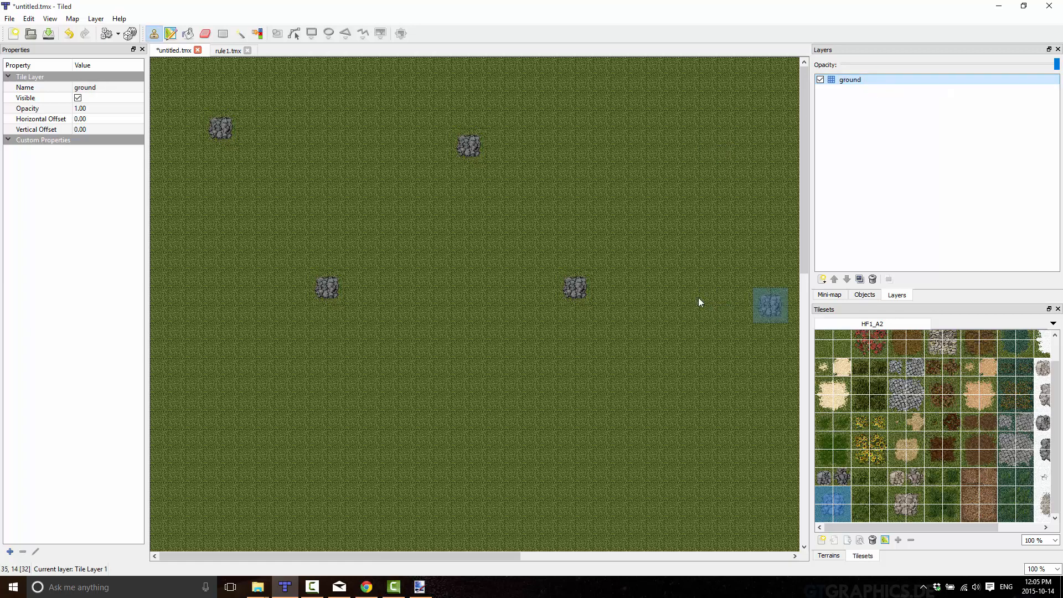
# - Go to the rule1.tmx map and add two more tile layers
pyautogui.click(228, 51)
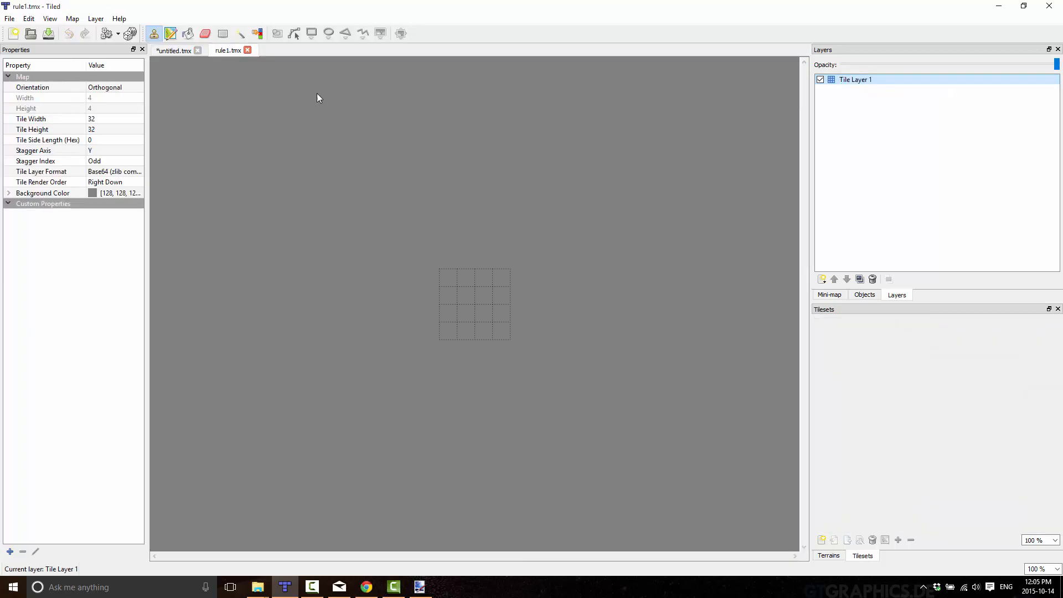
pyautogui.click(855, 83)
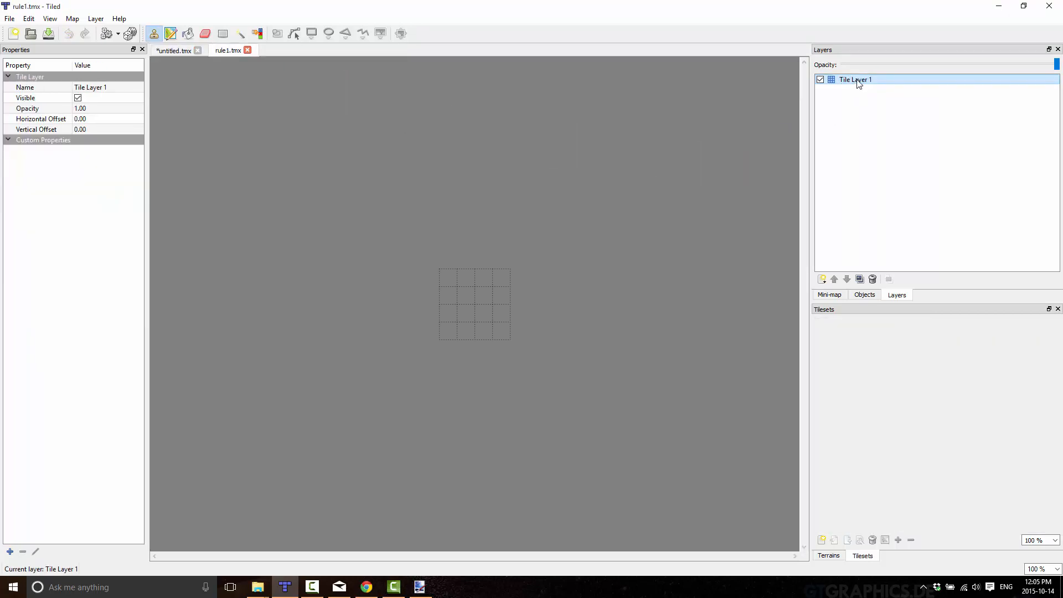
pyautogui.click(824, 279)
pyautogui.click(848, 293)
pyautogui.click(823, 280)
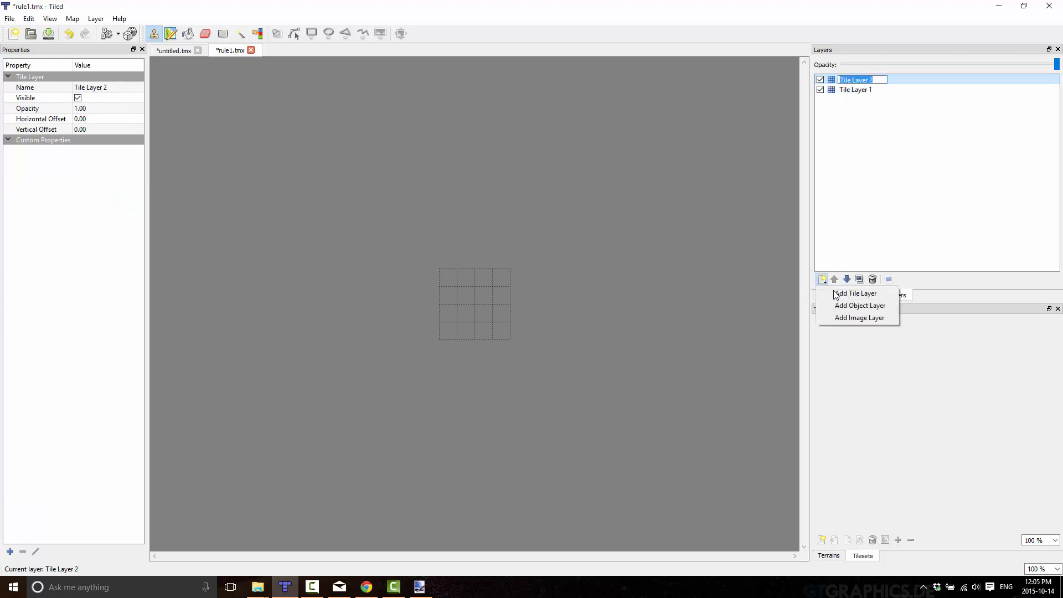
pyautogui.click(836, 294)
# - Rename rule1.tmx's original layer, Tile Layer 1, as regions
pyautogui.doubleClick(857, 101)
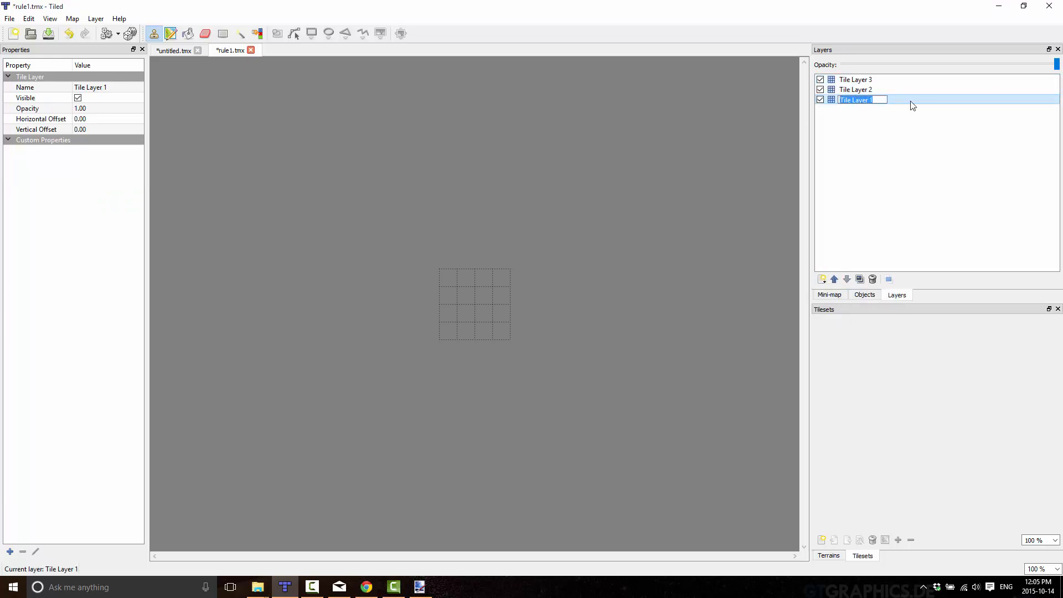
pyautogui.write('regions')
pyautogui.press('Return')
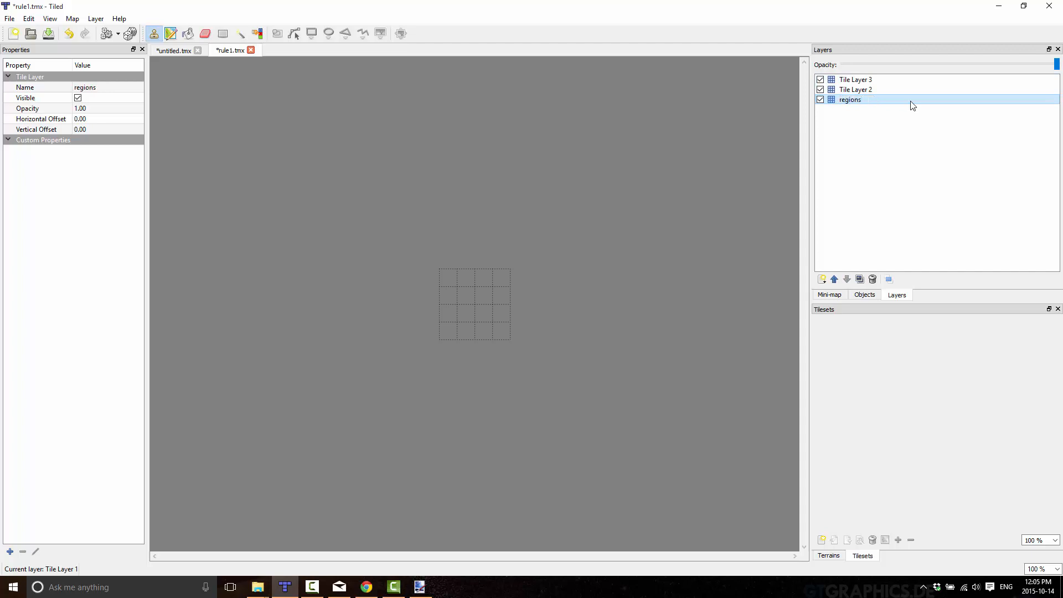
# - Rename Tile Layer 2 as input_ground and Tile Layer 3 as out_ground
pyautogui.click(855, 91)
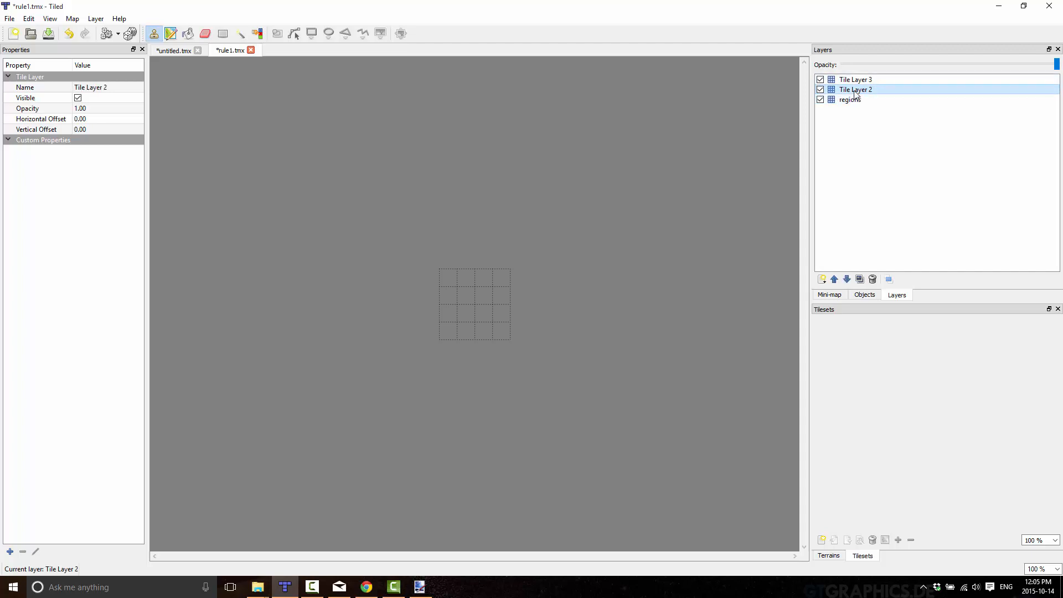
pyautogui.doubleClick(855, 91)
pyautogui.write('input_ground')
pyautogui.press('Return')
pyautogui.doubleClick(856, 82)
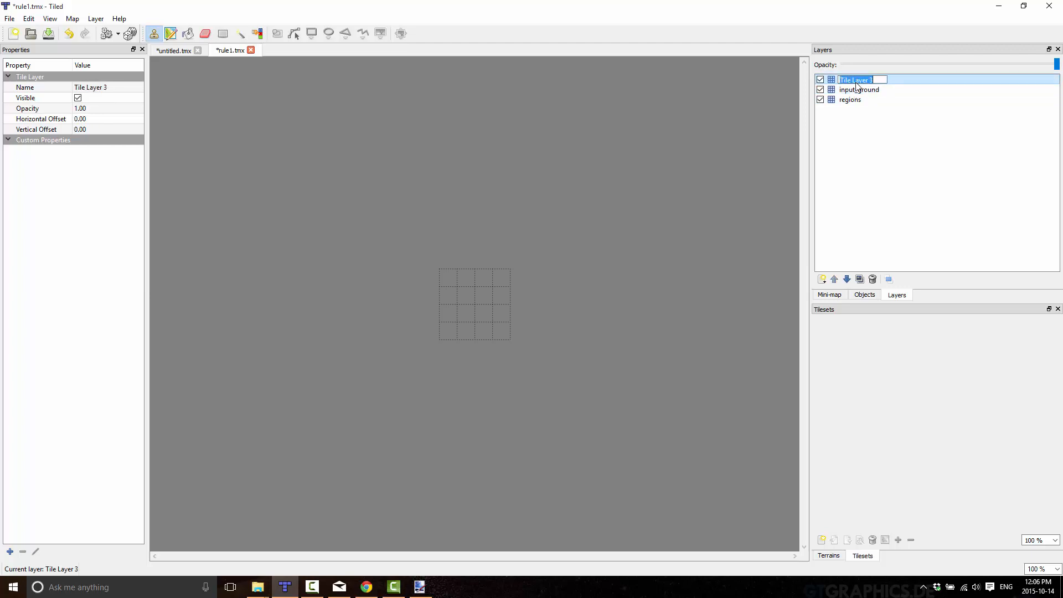
pyautogui.write('out_ground')
pyautogui.press('Return')
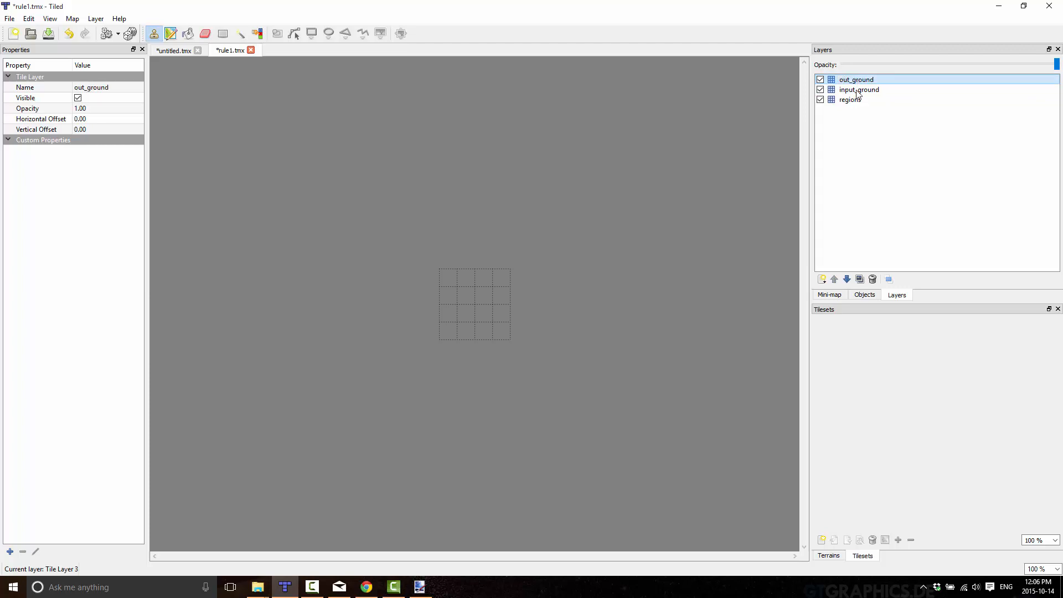
# - Add the HF1_A2.png image as a tileset to rule1.tmx with 32 px tile width and height
pyautogui.click(851, 102)
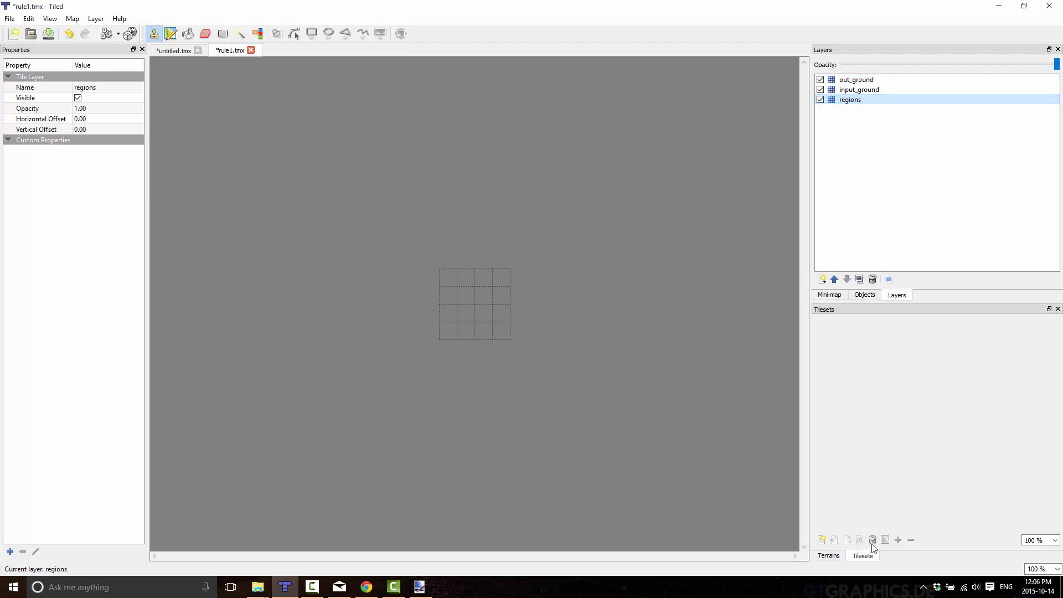
pyautogui.click(825, 540)
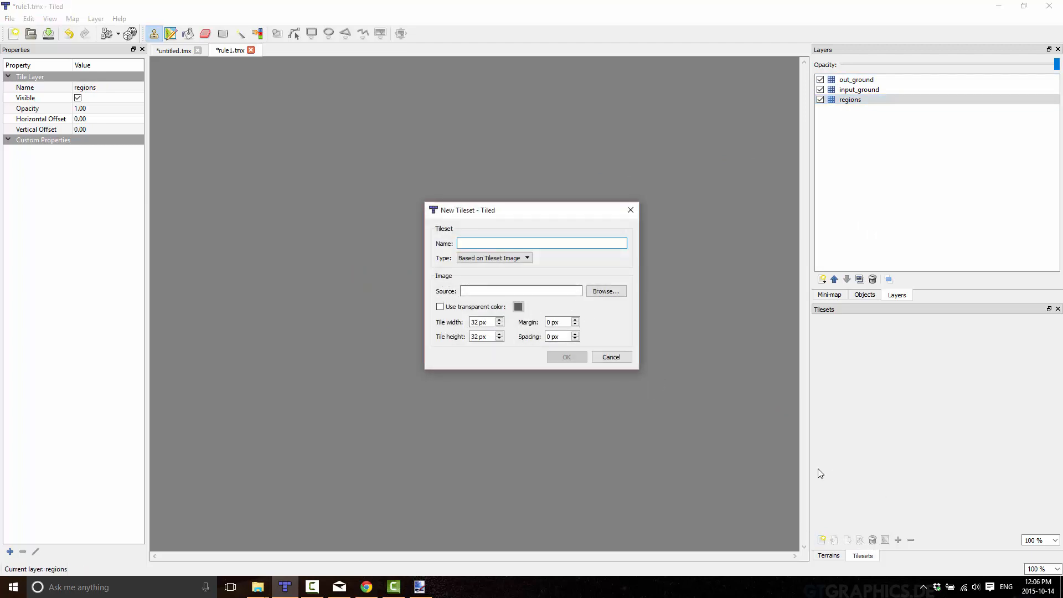
pyautogui.click(604, 292)
pyautogui.doubleClick(621, 310)
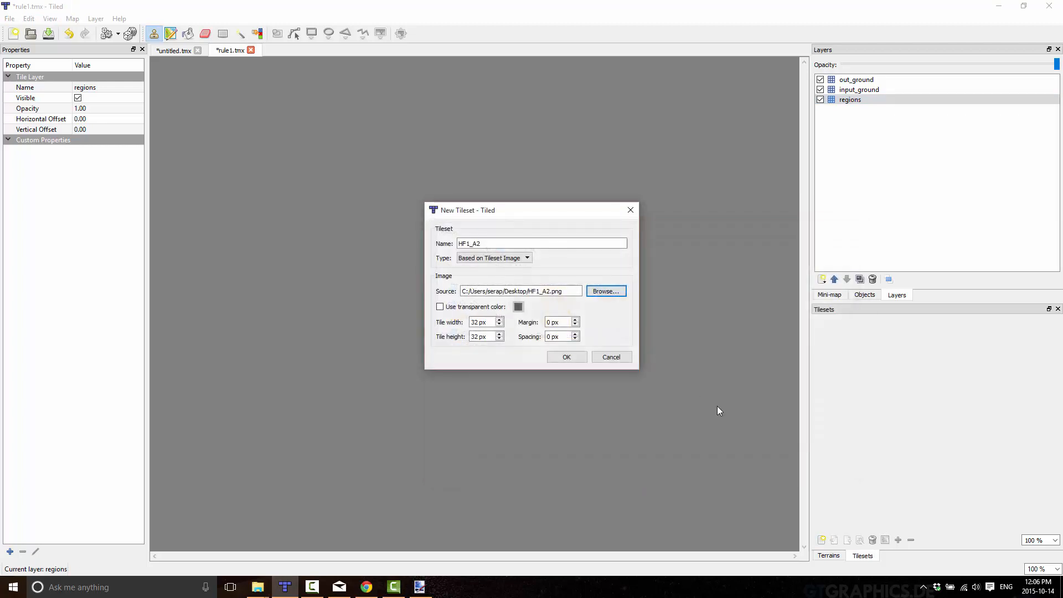
pyautogui.click(567, 357)
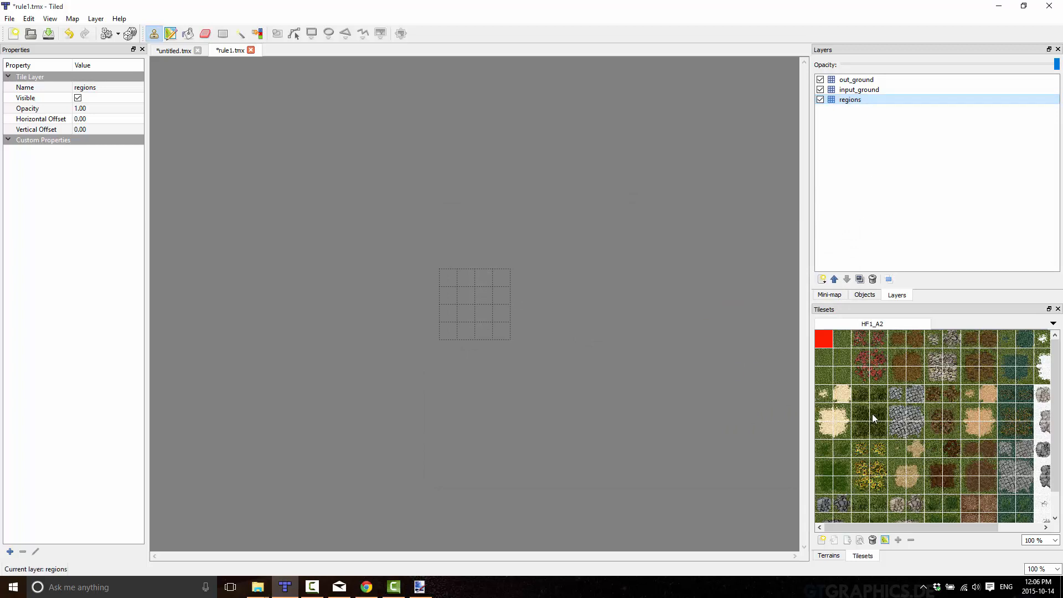
# - Stamp the 2 by 2 dark grey rock in the grid's upper-left corner on both the regions and input_ground layers
pyautogui.scroll(-1, 862, 452)
pyautogui.moveTo(828, 502); pyautogui.dragTo(843, 514)
pyautogui.click(461, 294)
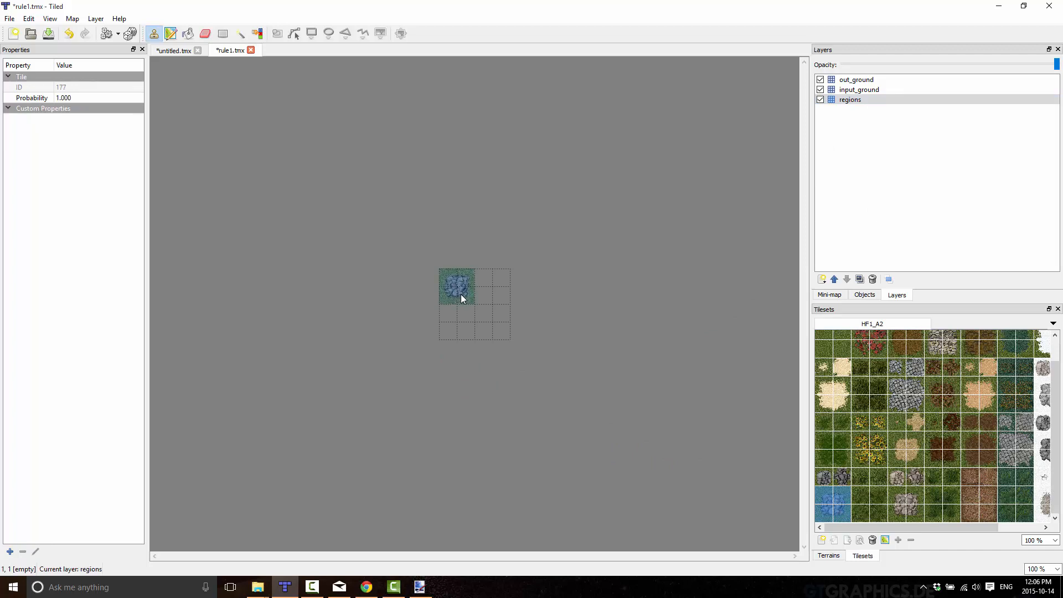
pyautogui.click(866, 92)
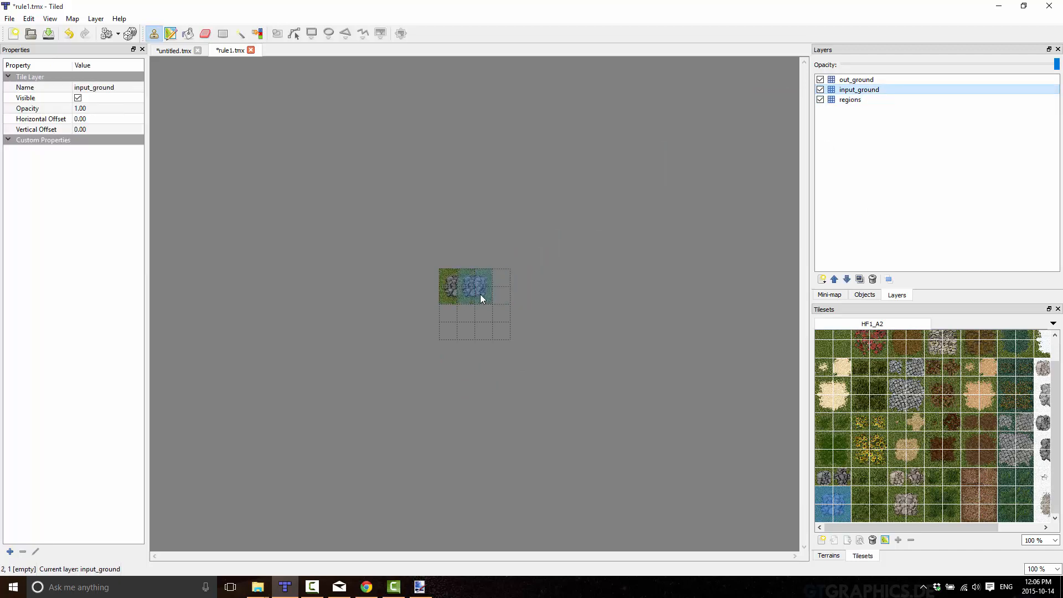
# - Rename the out_ground layer as output_ground
pyautogui.click(857, 79)
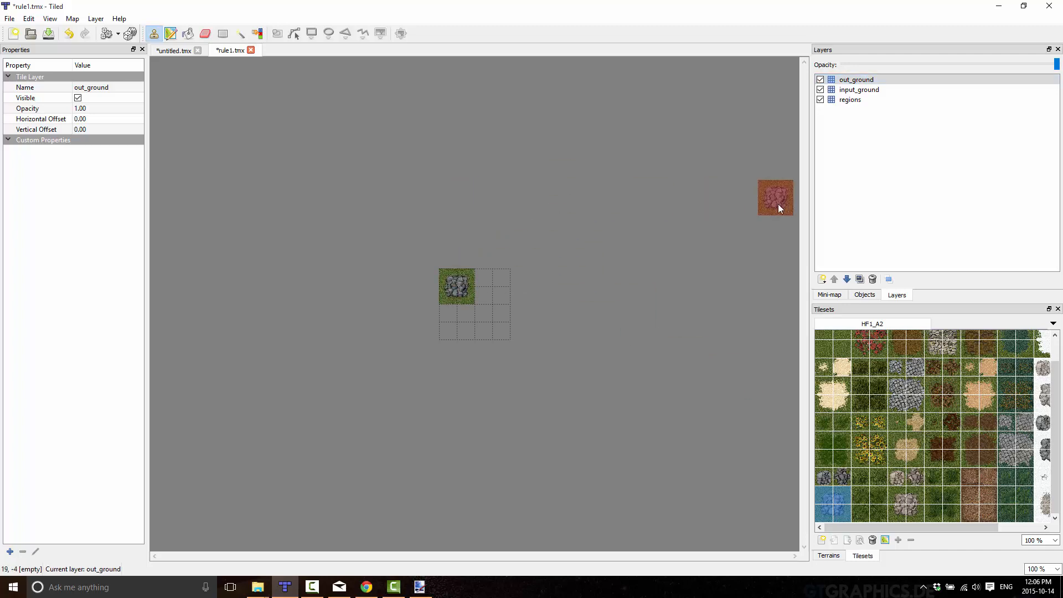
pyautogui.doubleClick(850, 82)
pyautogui.click(850, 82)
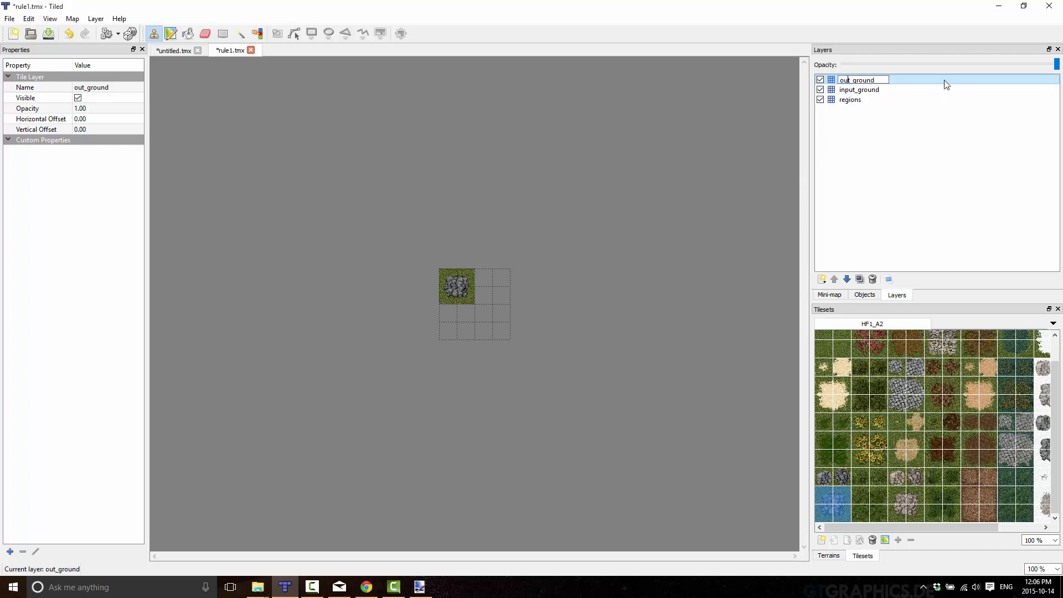
pyautogui.write('put')
pyautogui.press('Return')
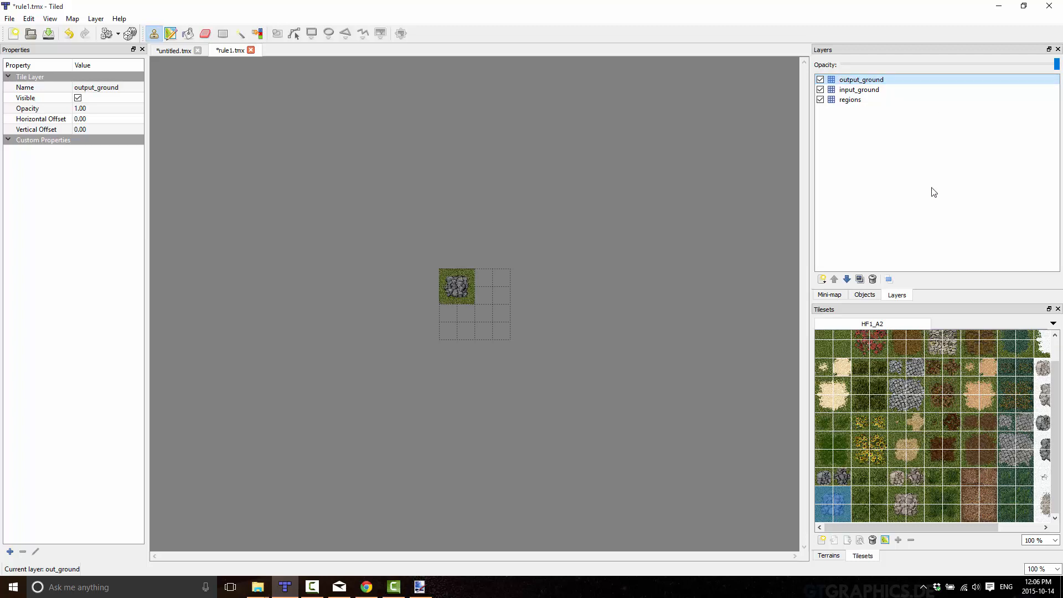
# - Go through the input_ground, regions and output_ground layers and save rule1.tmx
pyautogui.click(853, 92)
pyautogui.click(852, 102)
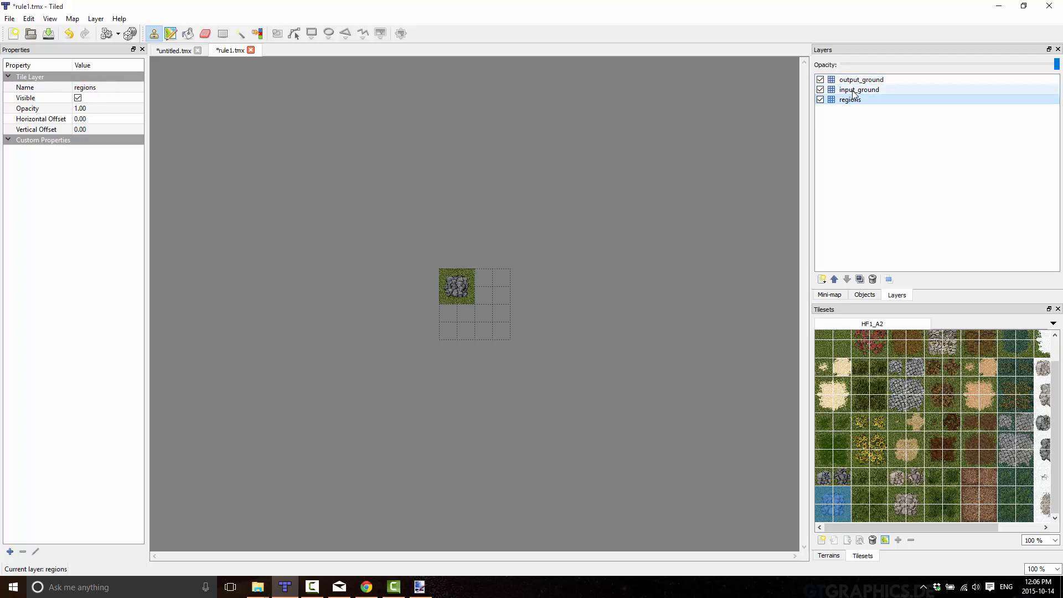
pyautogui.click(853, 90)
pyautogui.click(854, 81)
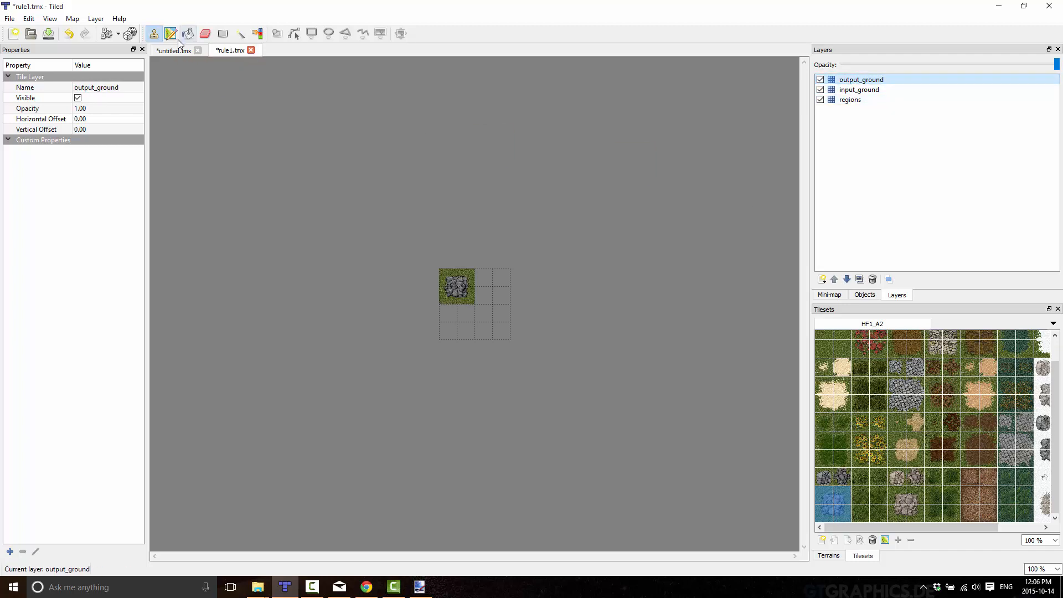
pyautogui.hotkey('ctrl', 's')
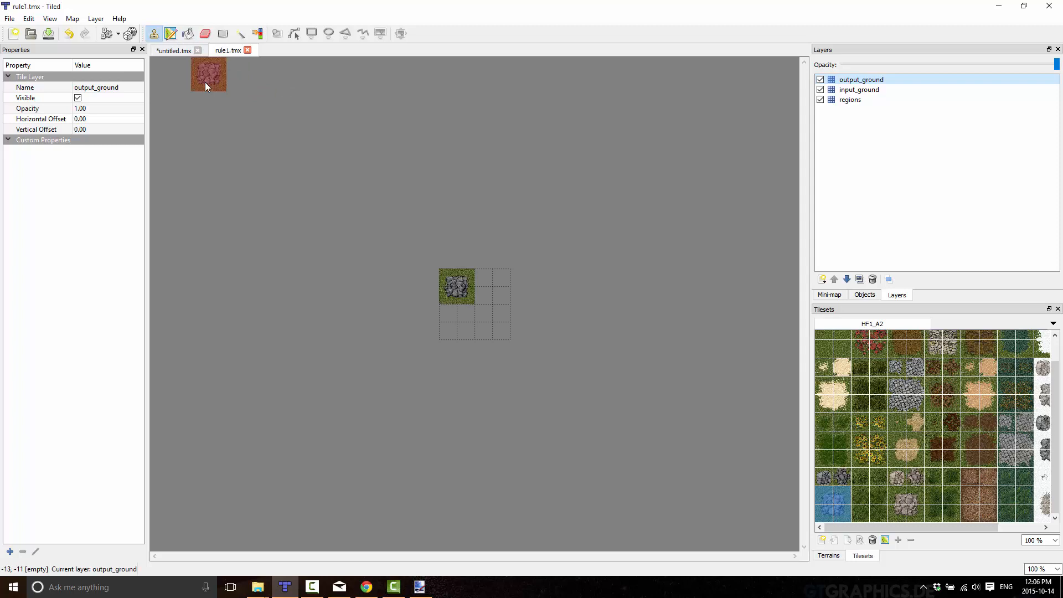
pyautogui.click(175, 52)
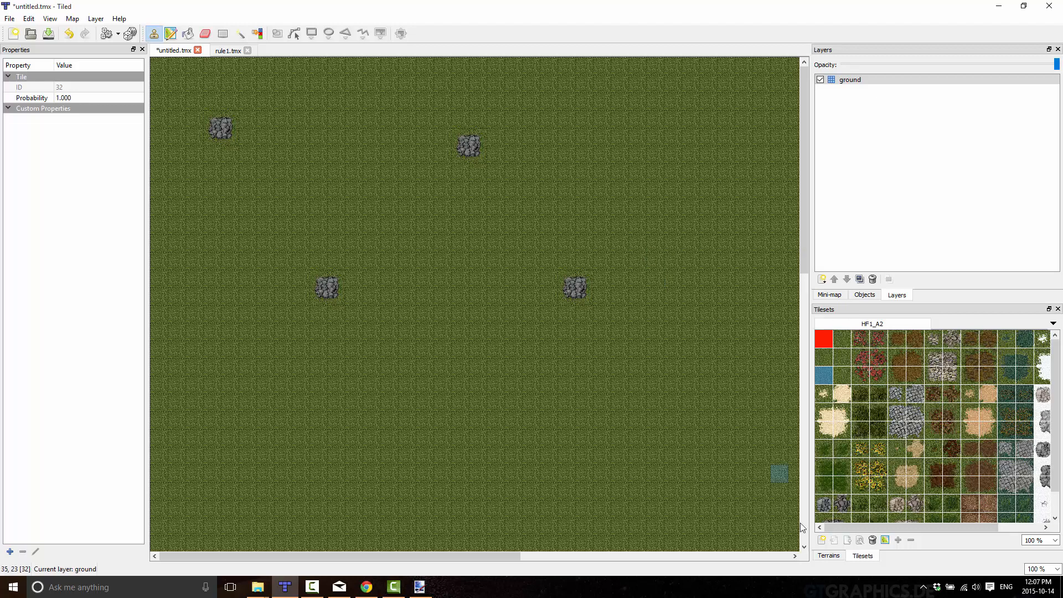
pyautogui.click(829, 556)
pyautogui.click(863, 556)
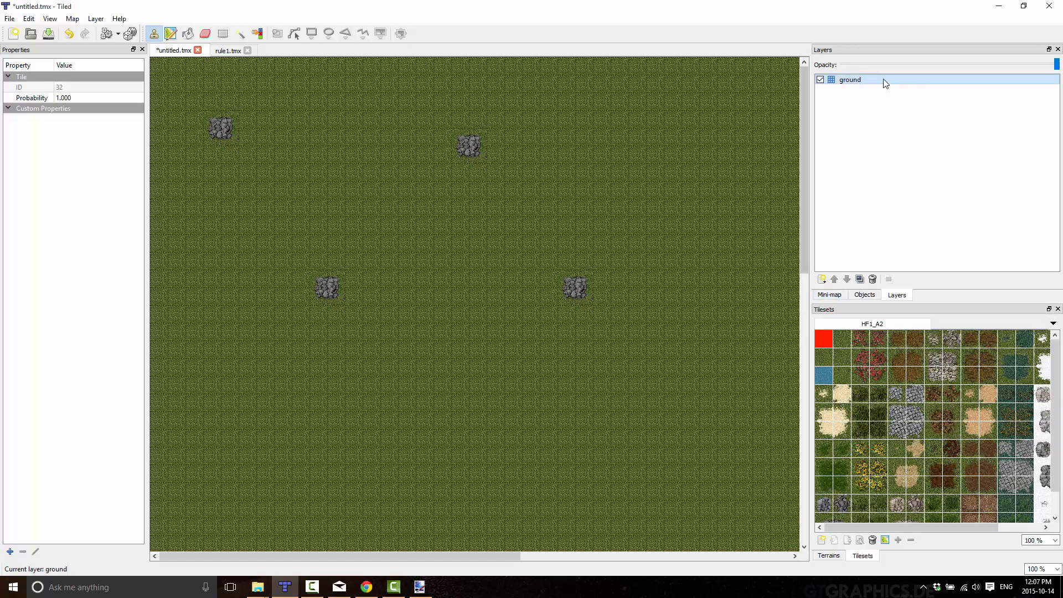
pyautogui.click(229, 51)
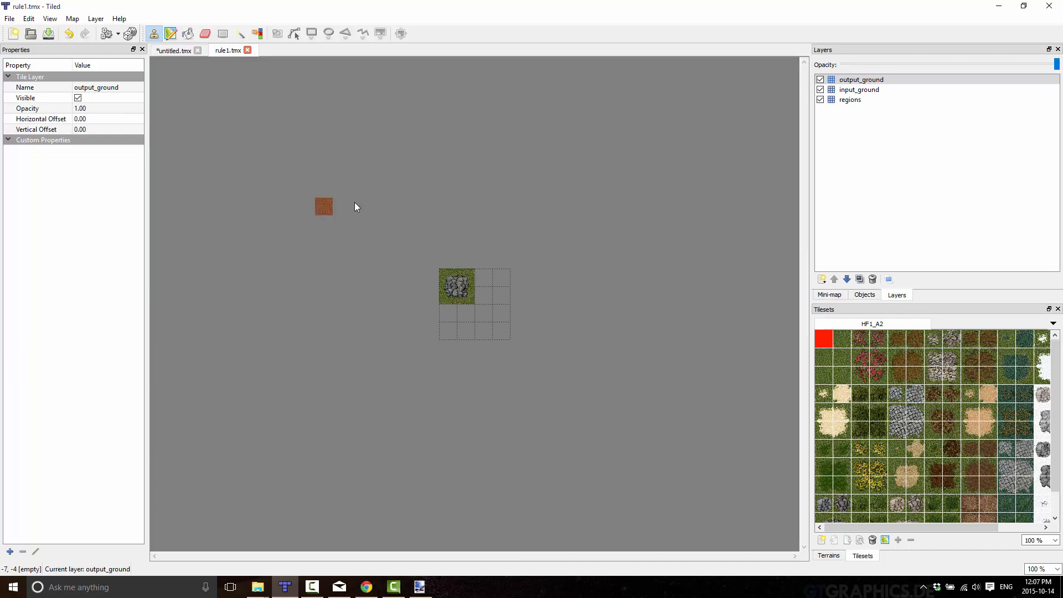
# - Add a tile layer above output_ground in rule1.tmx and name it output_collision
pyautogui.click(824, 279)
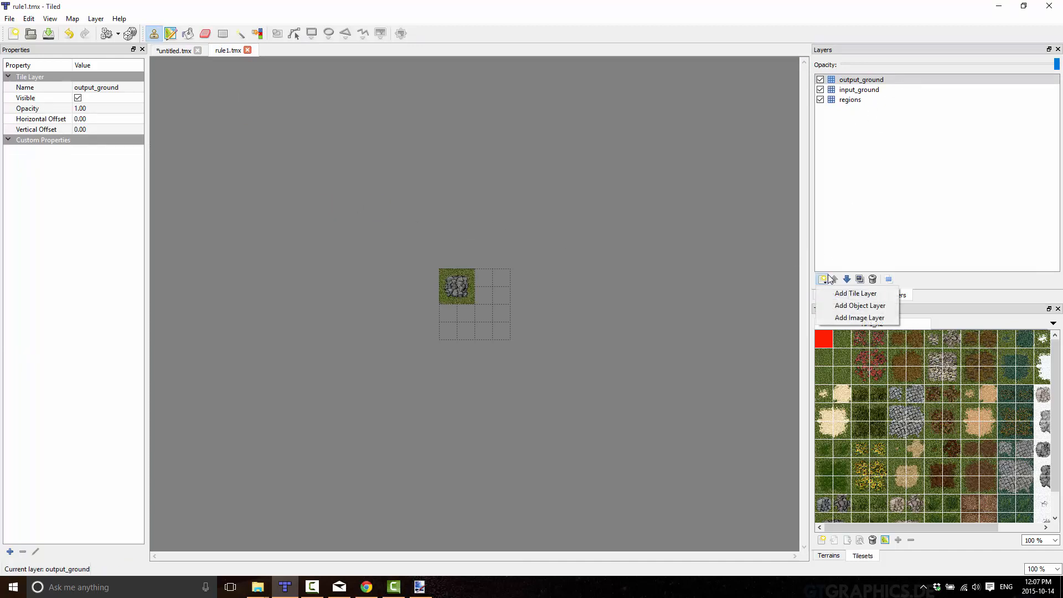
pyautogui.click(861, 305)
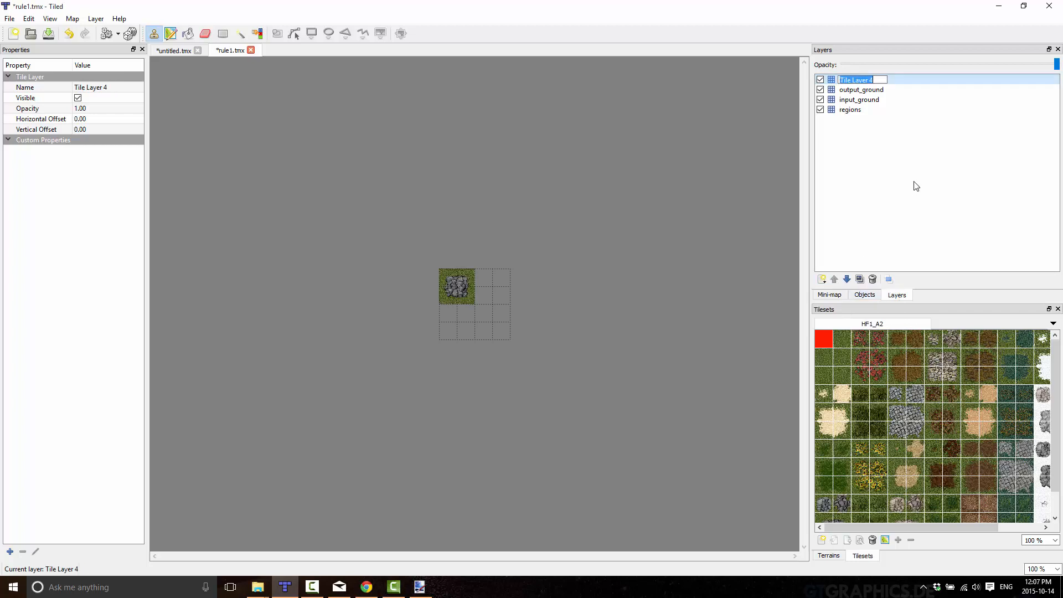
pyautogui.write('output_collisions')
pyautogui.press('Return')
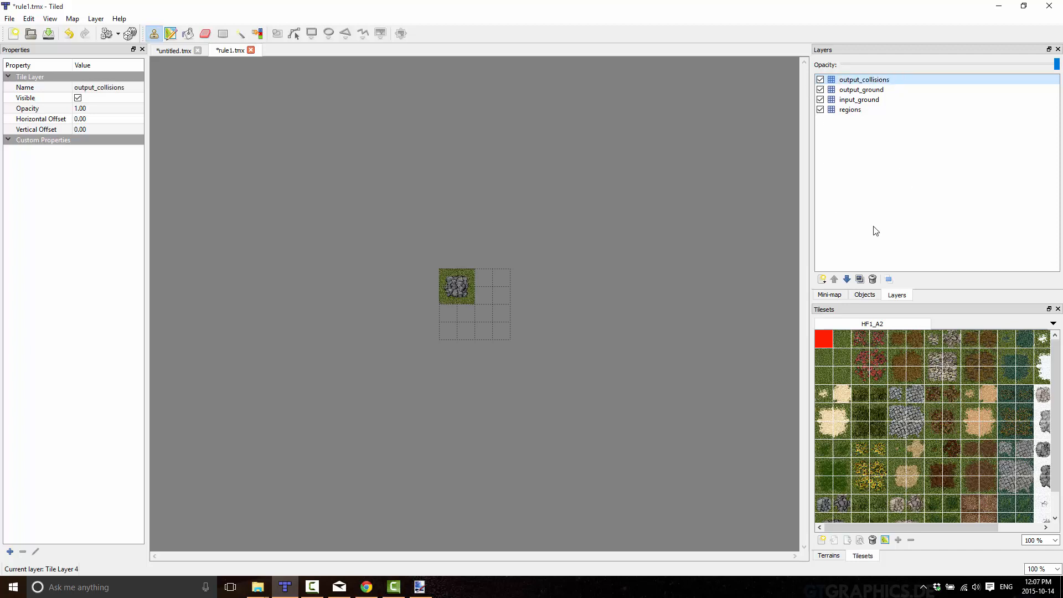
pyautogui.doubleClick(897, 80)
pyautogui.click(897, 81)
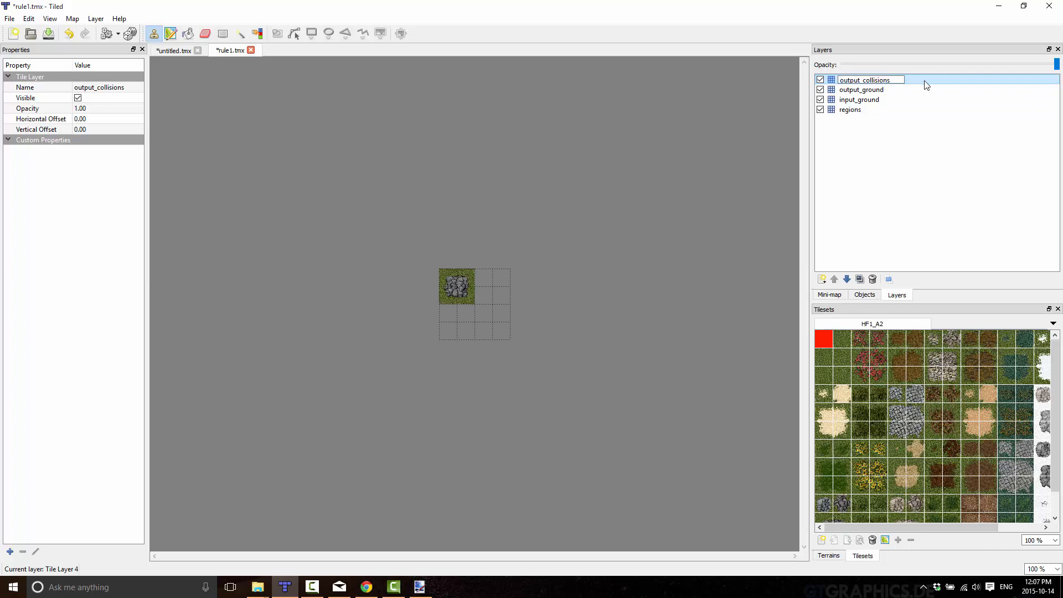
pyautogui.press('Return')
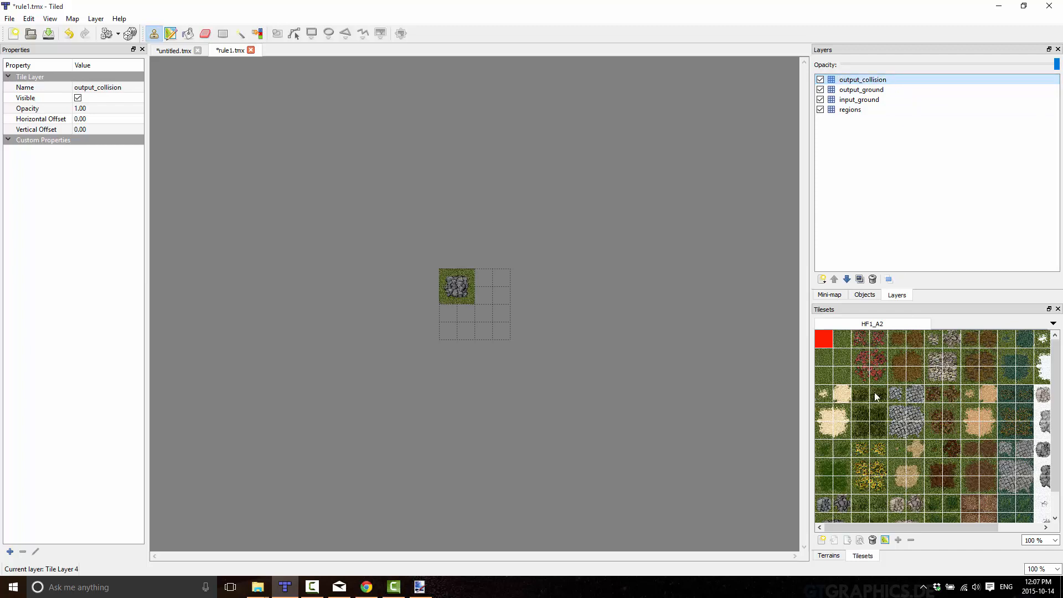
# - Cover the 2 by 2 rock with red tiles on the output_collision layer and save rule1.tmx
pyautogui.click(829, 341)
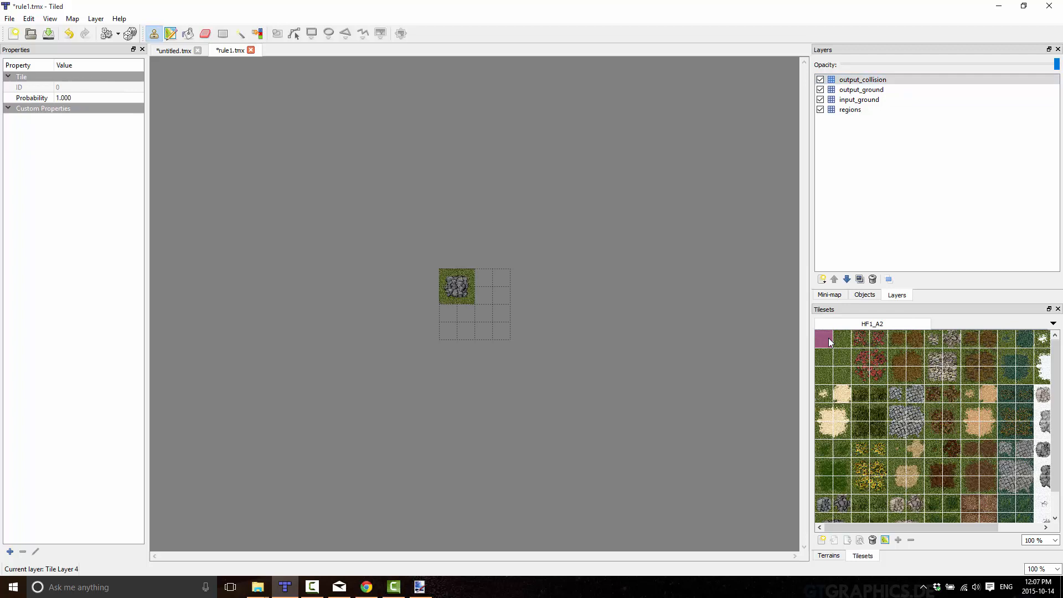
pyautogui.click(462, 275)
pyautogui.click(464, 291)
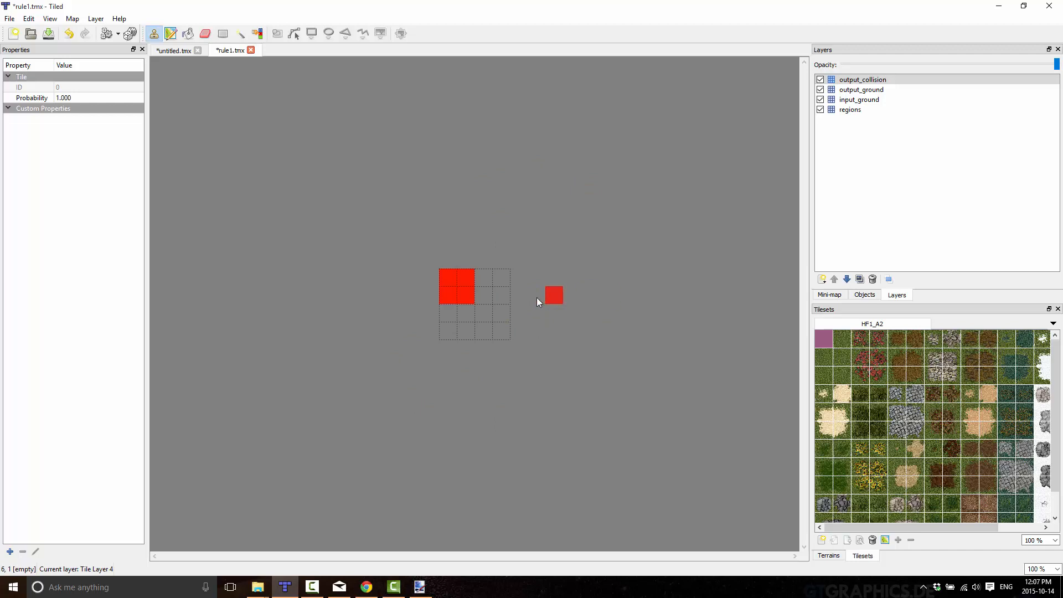
pyautogui.hotkey('ctrl', 's')
# - Run AutoMap on the untitled.tmx map with its ground layer selected
pyautogui.click(174, 51)
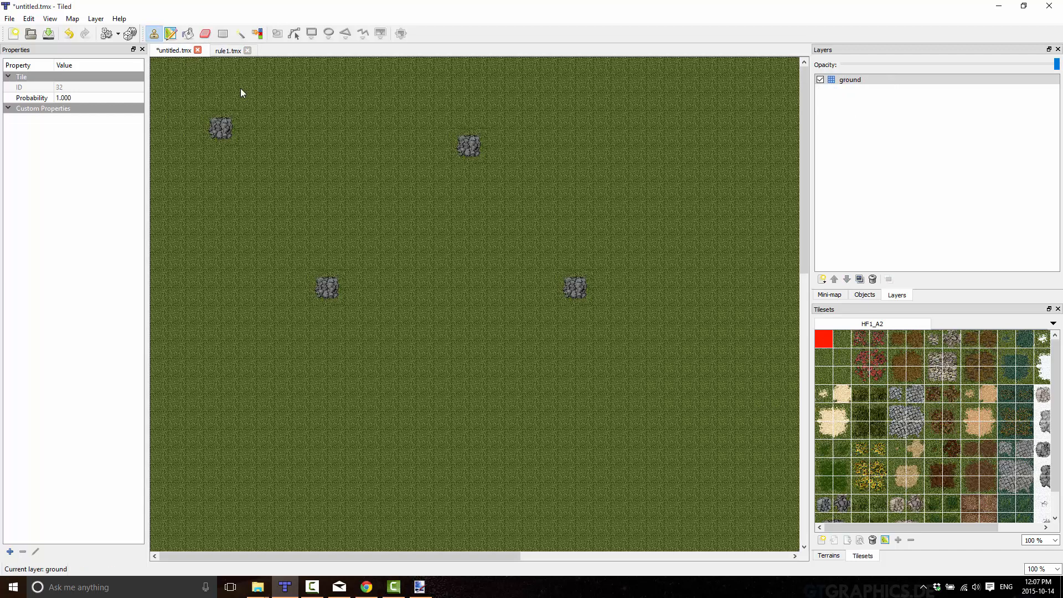
pyautogui.click(856, 80)
pyautogui.click(71, 19)
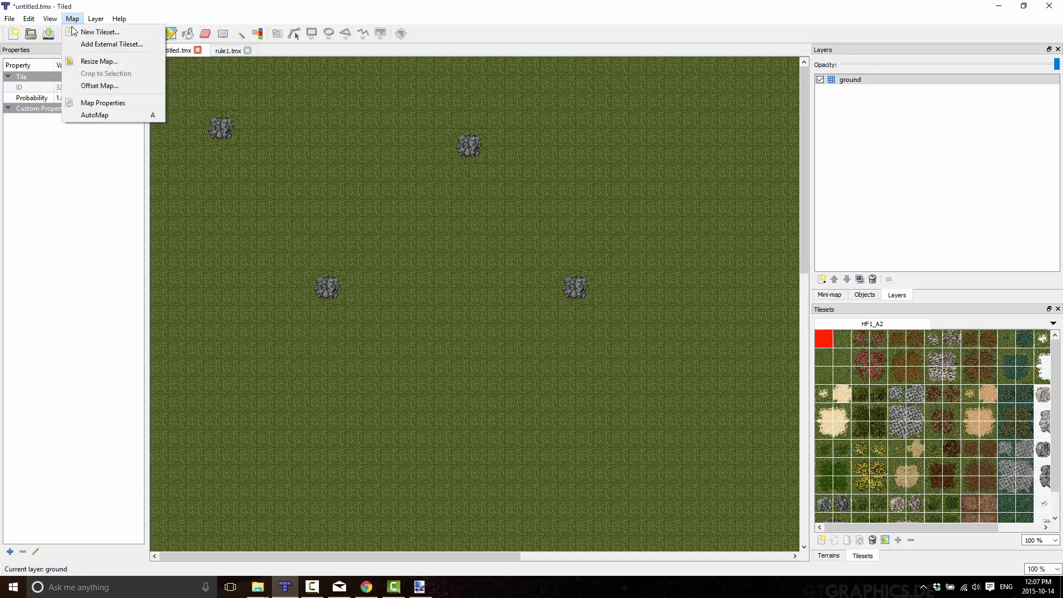
pyautogui.click(104, 115)
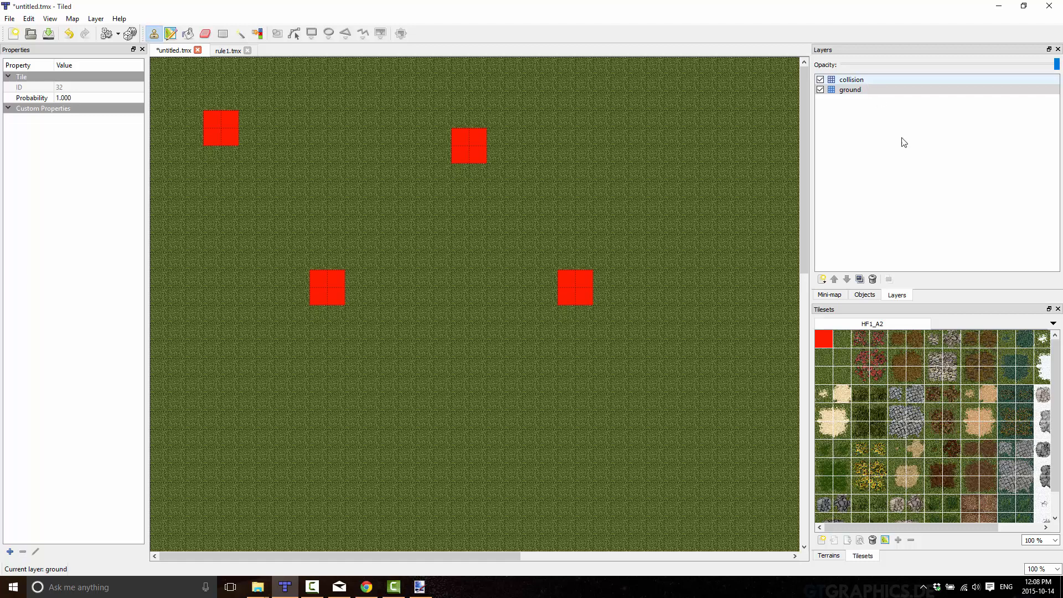
# - Stamp five more 2 by 2 dark grey rocks across the untitled map's ground layer and run AutoMap again
pyautogui.scroll(-1, 903, 360)
pyautogui.click(836, 500)
pyautogui.moveTo(836, 500); pyautogui.dragTo(842, 515)
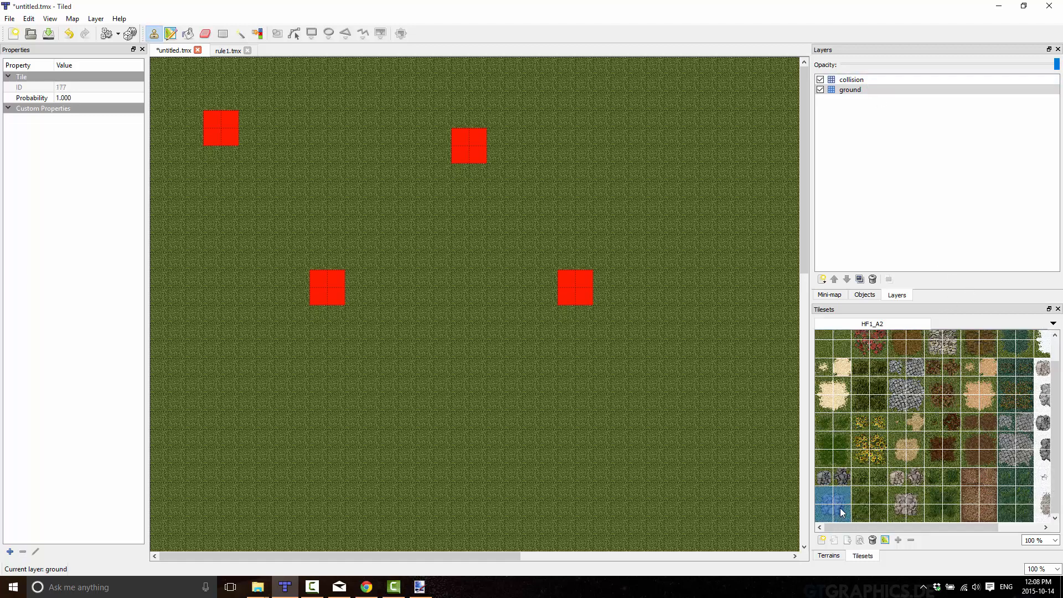
pyautogui.click(704, 166)
pyautogui.click(486, 434)
pyautogui.click(708, 419)
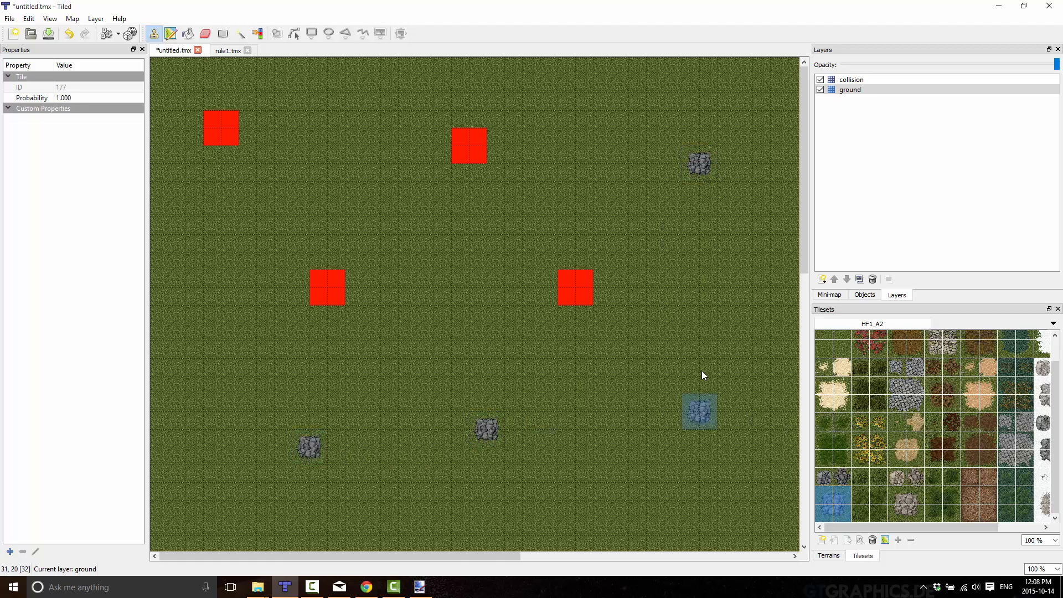
pyautogui.click(725, 261)
pyautogui.press('a')
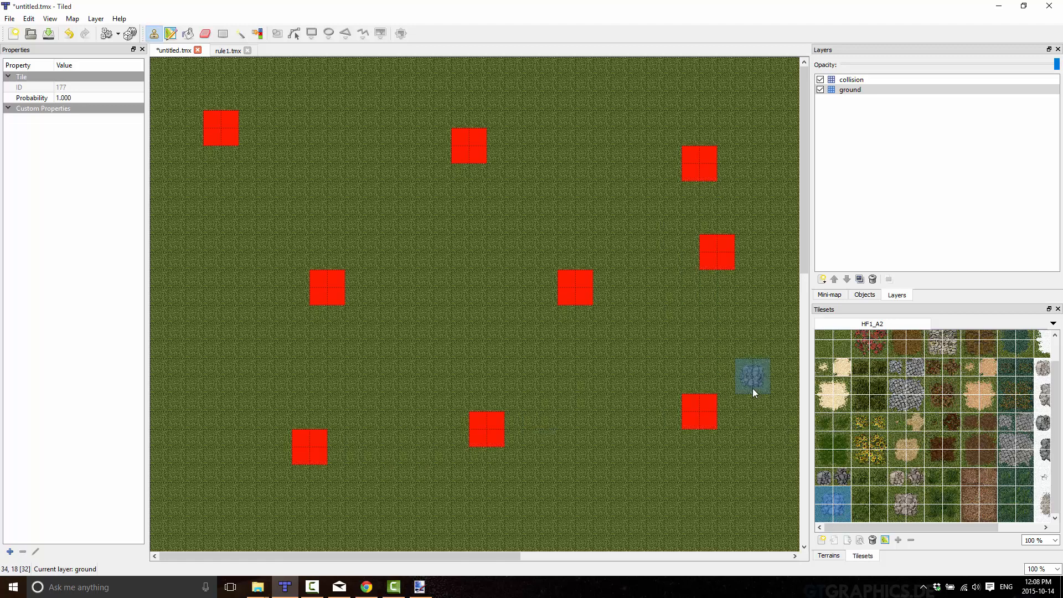
# - Toggle the collision layer's visibility, leave it hidden, and save the untitled map
pyautogui.click(820, 80)
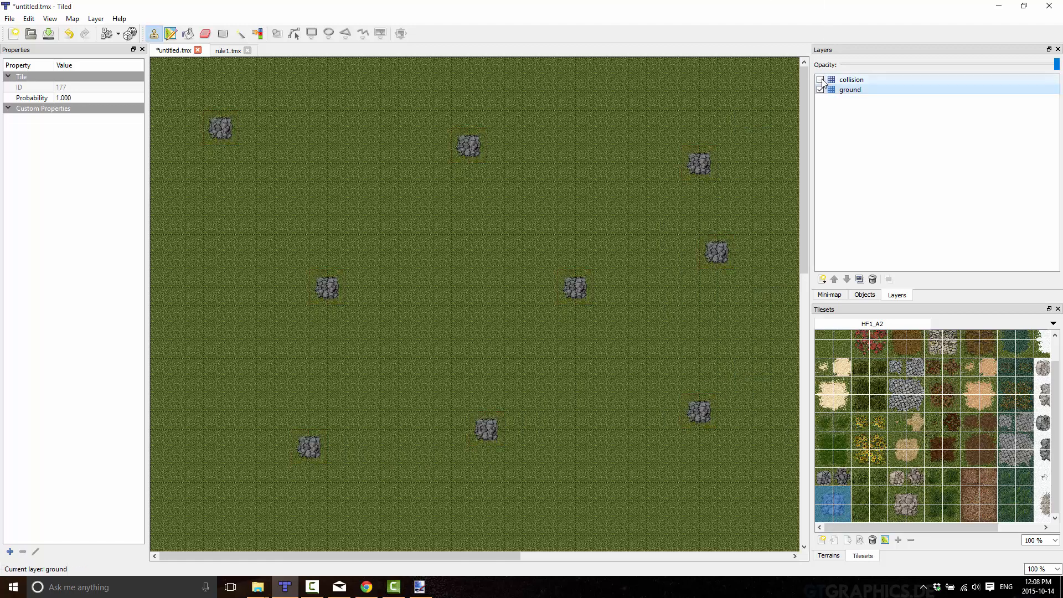
pyautogui.click(821, 80)
pyautogui.click(821, 80)
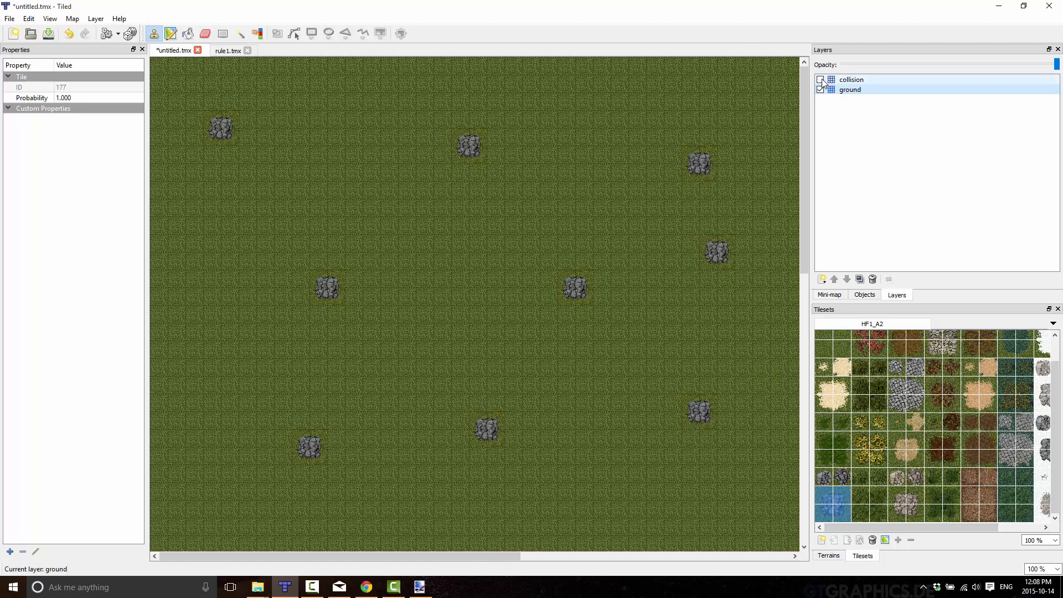
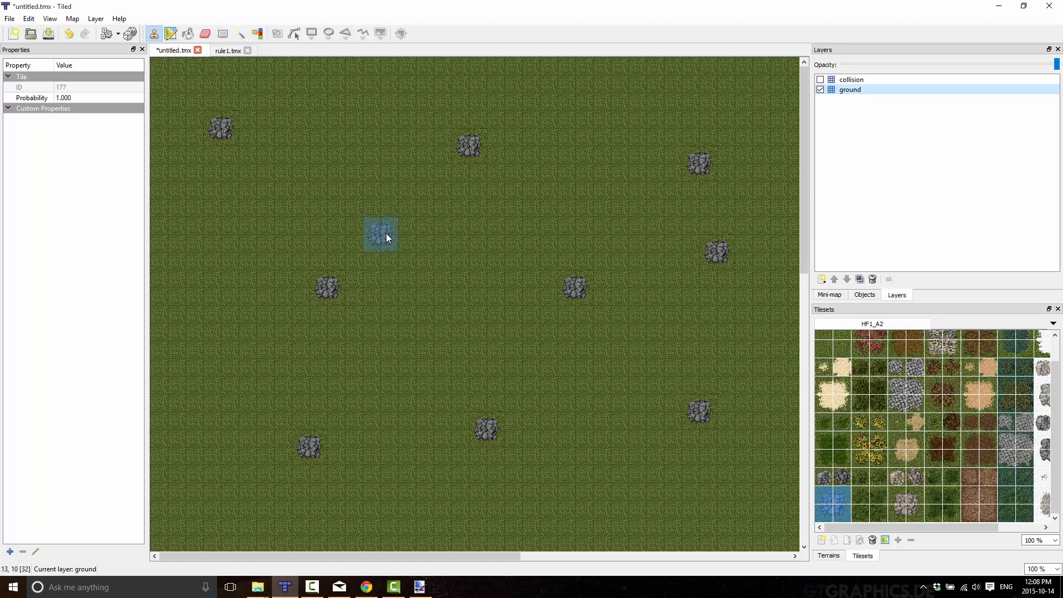
pyautogui.hotkey('ctrl', 's')
# - Resize the rule1.tmx map to 8 tiles wide and 8 tiles high
pyautogui.click(228, 51)
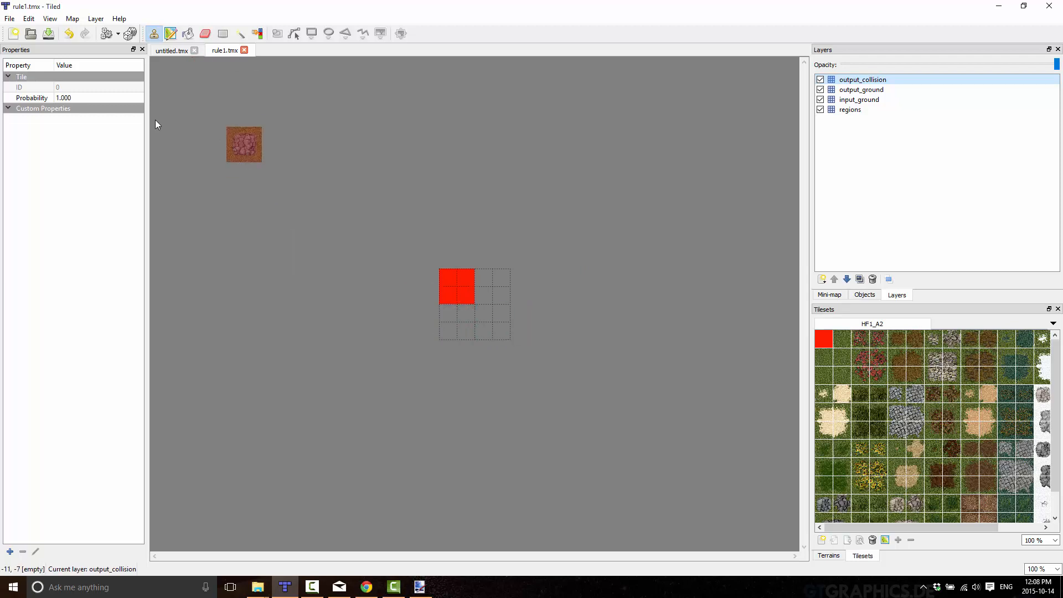
pyautogui.click(72, 19)
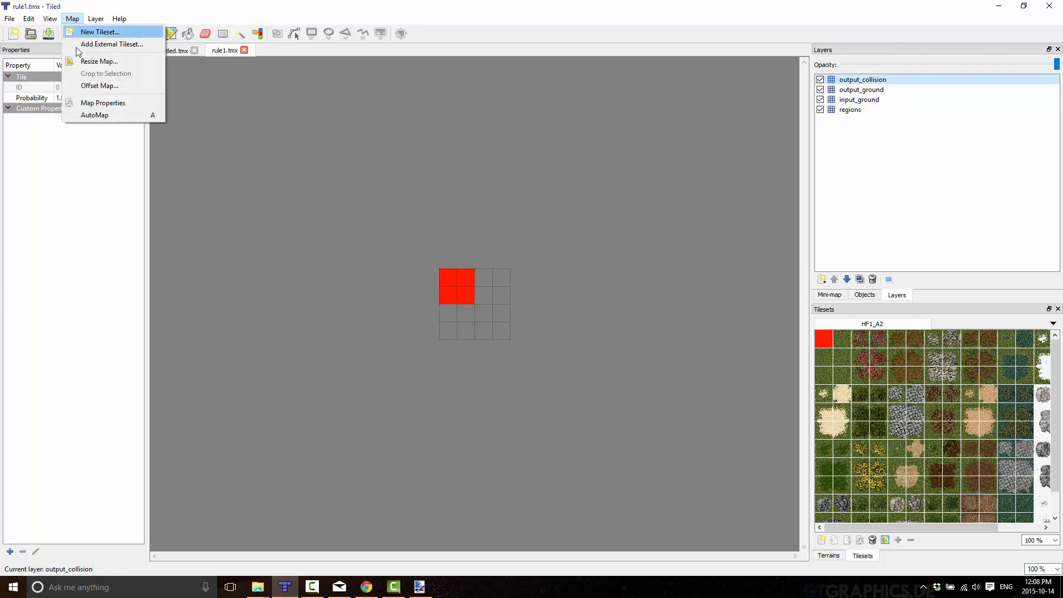
pyautogui.click(97, 103)
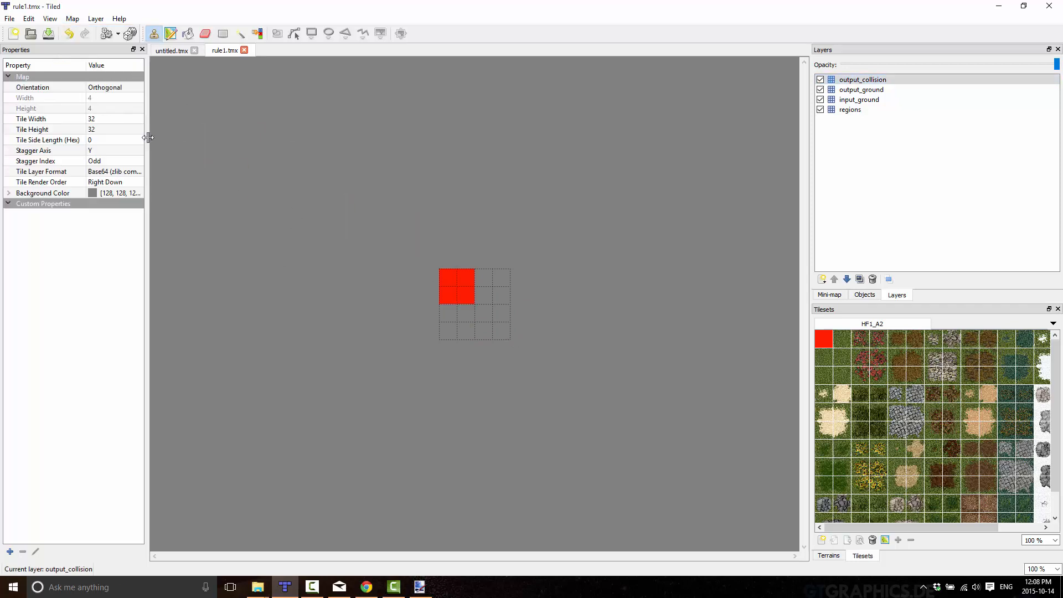
pyautogui.click(73, 19)
pyautogui.click(88, 57)
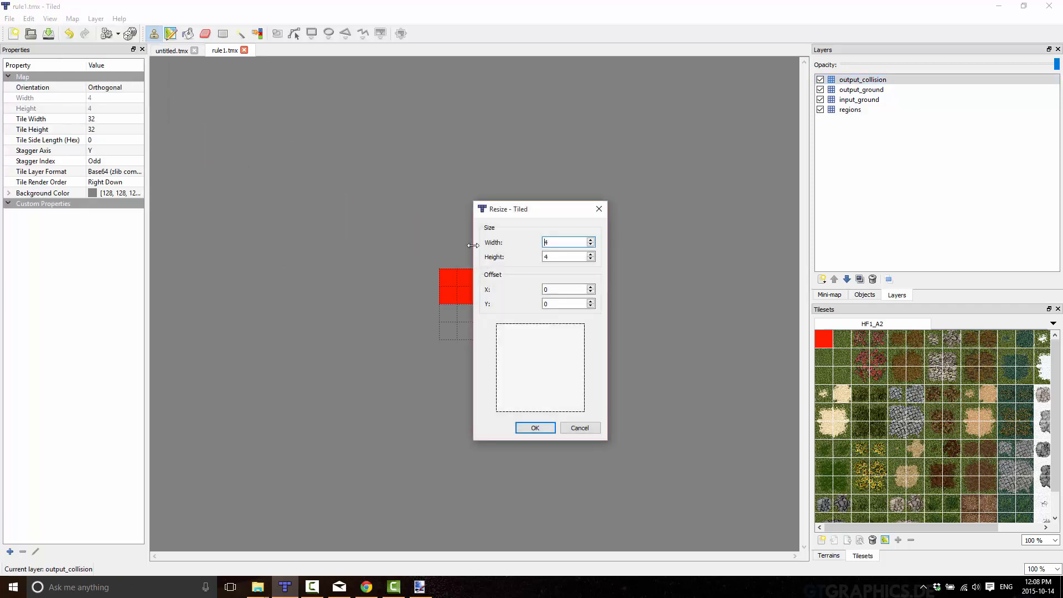
pyautogui.doubleClick(559, 243)
pyautogui.write('8')
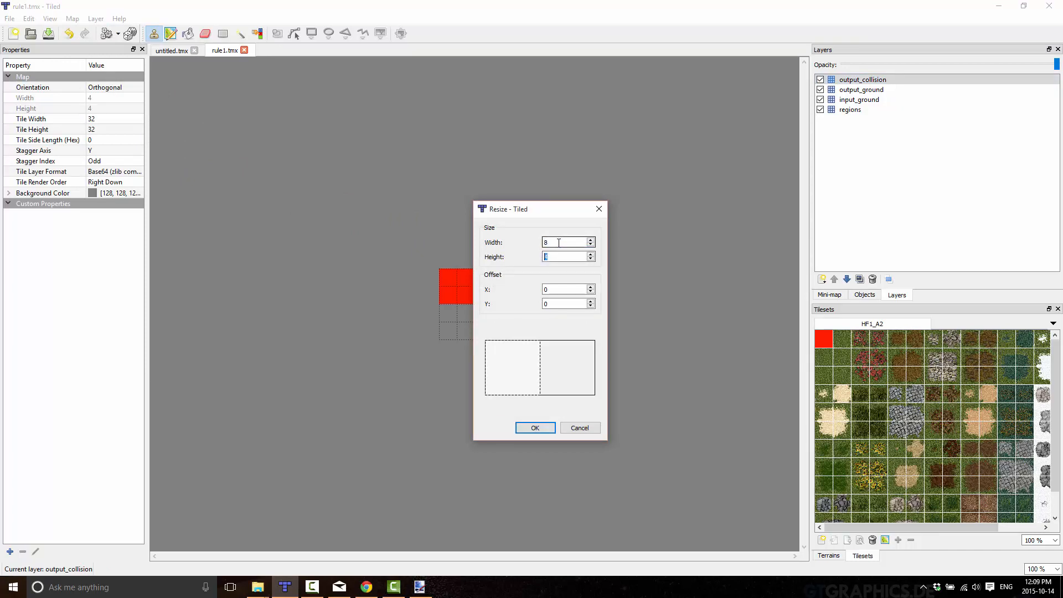
pyautogui.press('Tab')
pyautogui.write('8')
pyautogui.press('Return')
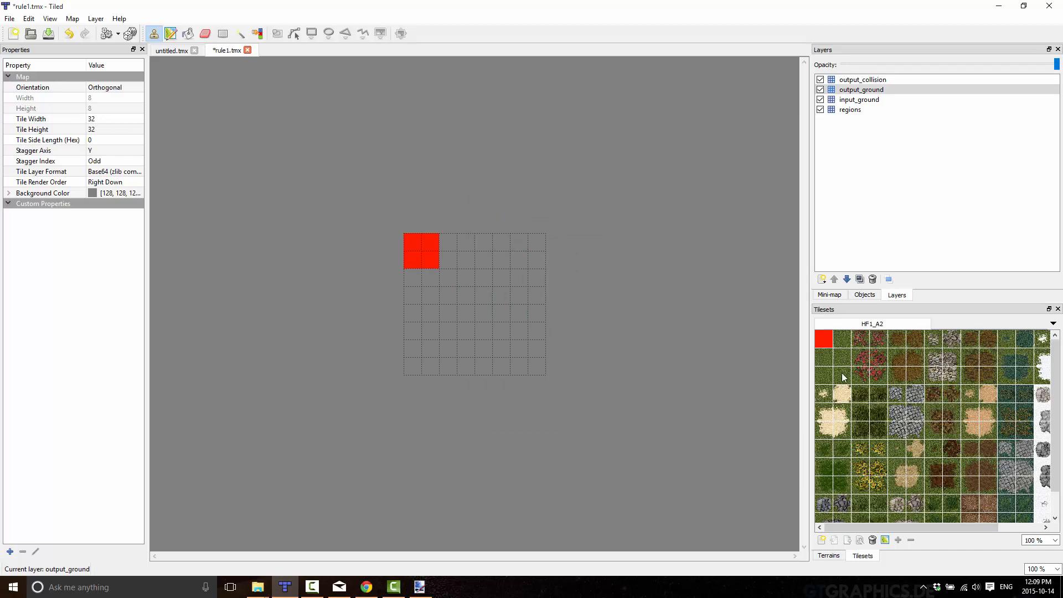
# - Paint an L-shaped region of three red tiles near the middle of rule1.tmx on the regions layer
pyautogui.click(825, 339)
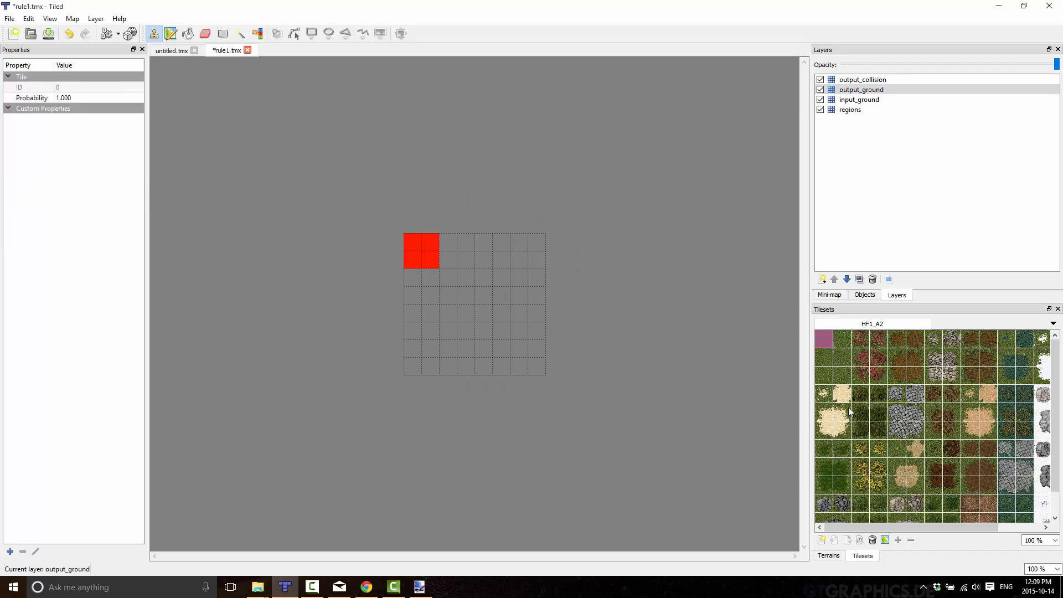
pyautogui.click(856, 109)
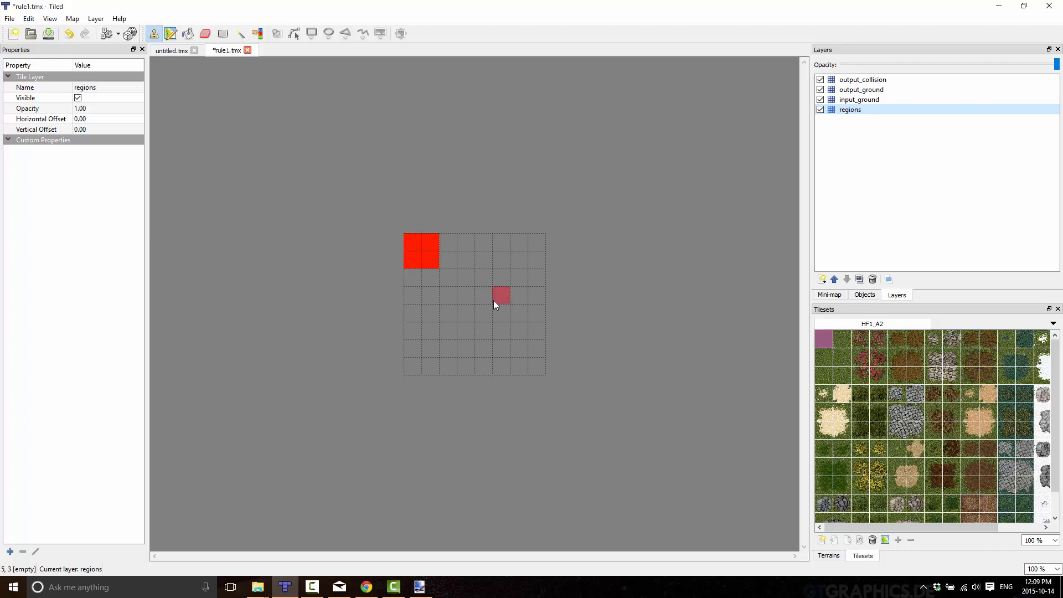
pyautogui.moveTo(496, 302); pyautogui.dragTo(483, 313)
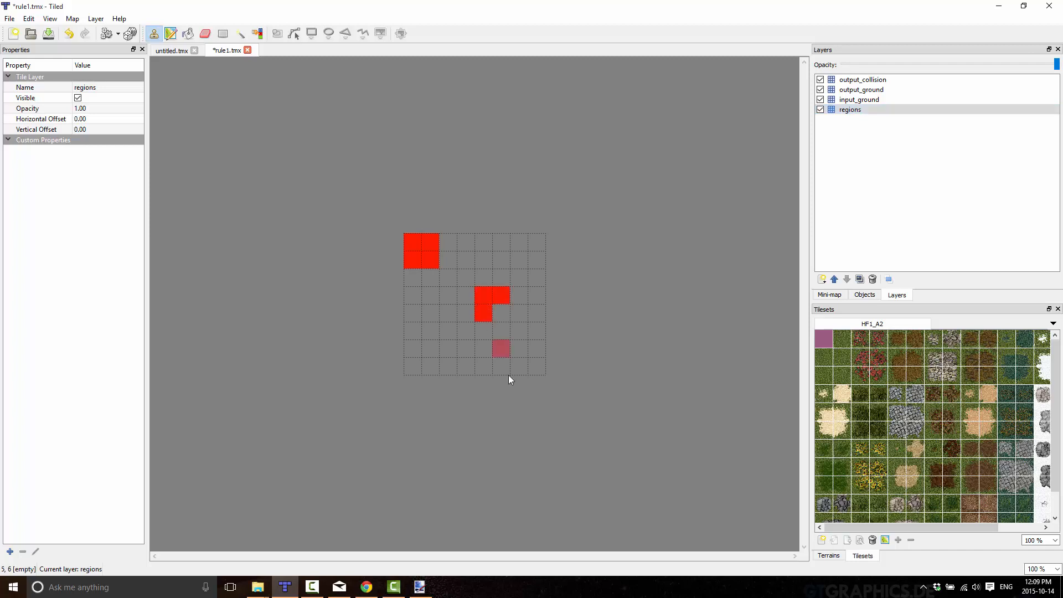
# - On input_ground, place the grey cobblestone's upper-right tile on the L's right arm and its lower-left tile on the lower arm
pyautogui.click(861, 101)
pyautogui.click(916, 414)
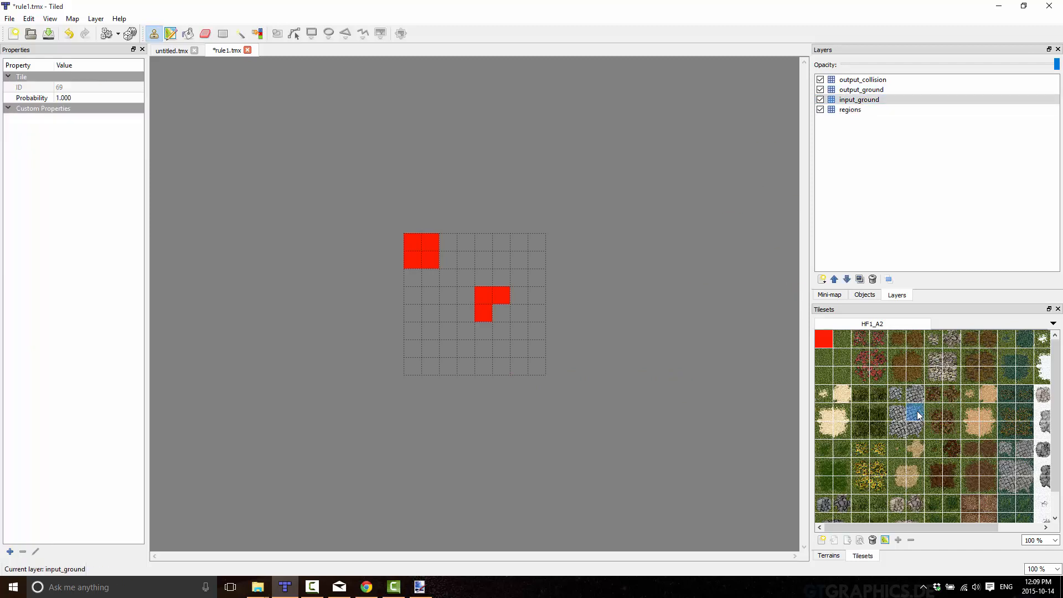
pyautogui.click(501, 293)
pyautogui.click(898, 430)
pyautogui.click(487, 313)
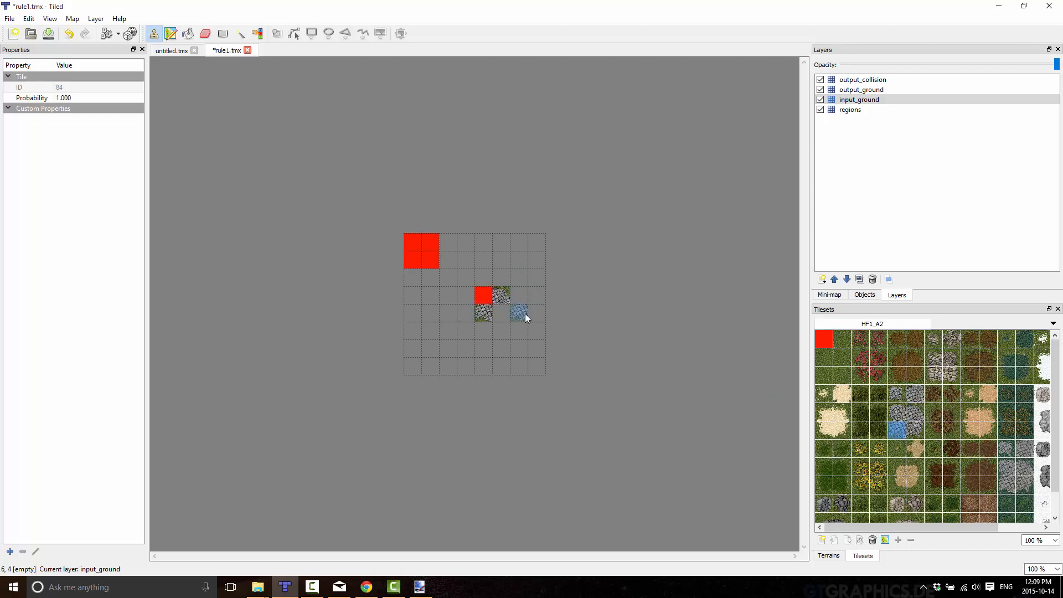
# - Place the grey cobblestone's upper-left tile in the L's corner on the output_ground layer and save rule1.tmx
pyautogui.click(858, 91)
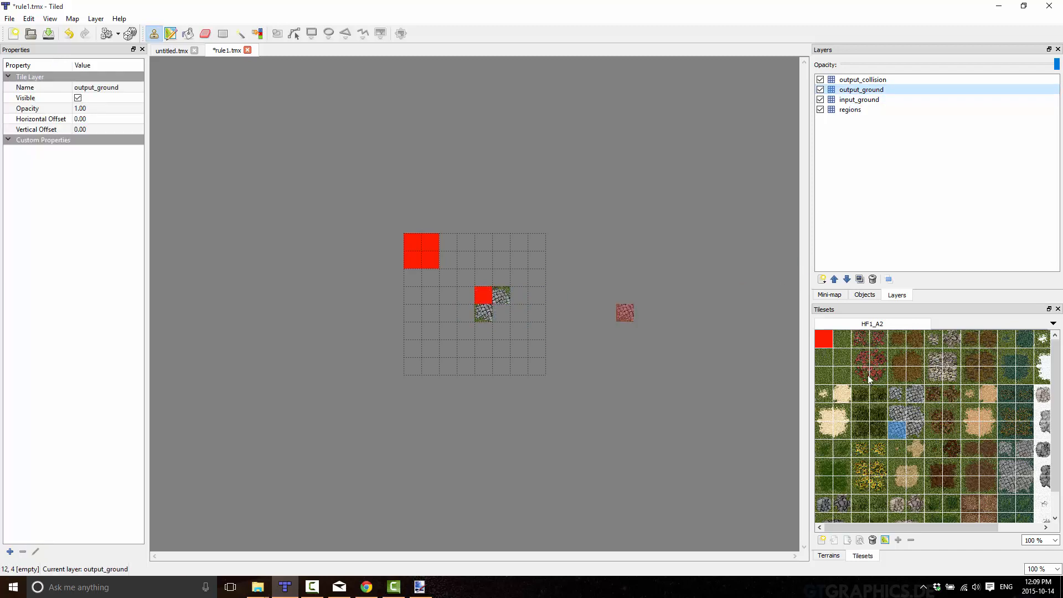
pyautogui.click(897, 412)
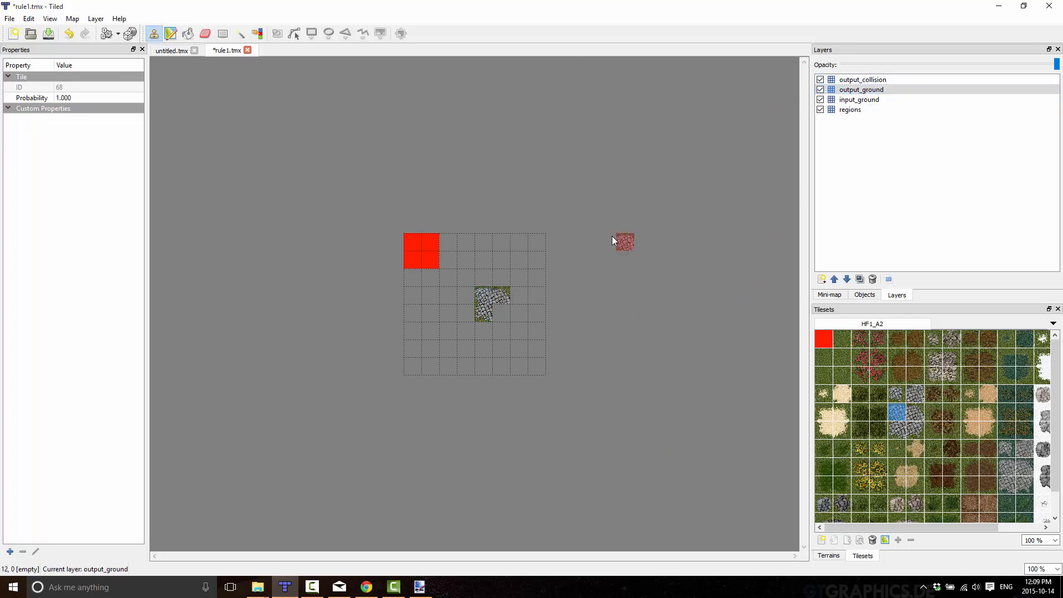
pyautogui.hotkey('ctrl', 's')
# - On the untitled map's ground layer, paint a horizontal row of 11 upper-right grey cobblestone tiles among the rocks
pyautogui.click(161, 51)
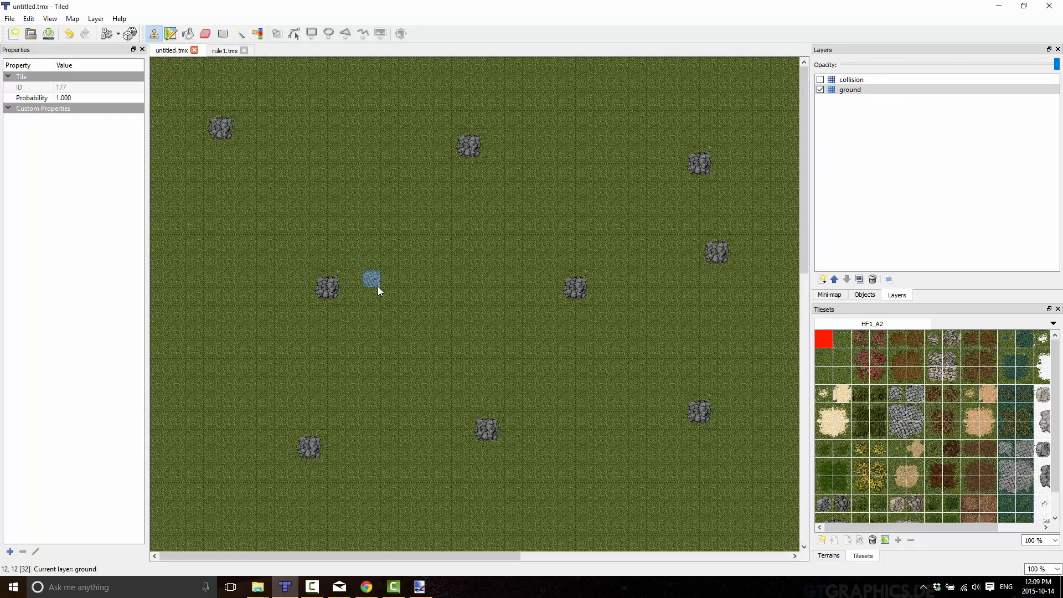
pyautogui.click(915, 416)
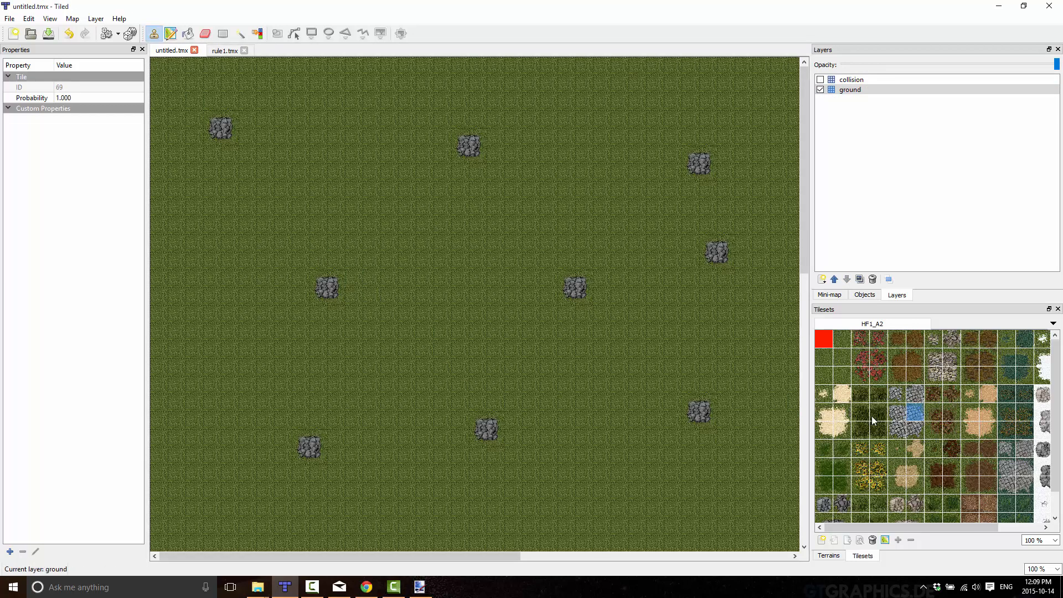
pyautogui.moveTo(546, 209); pyautogui.dragTo(366, 210)
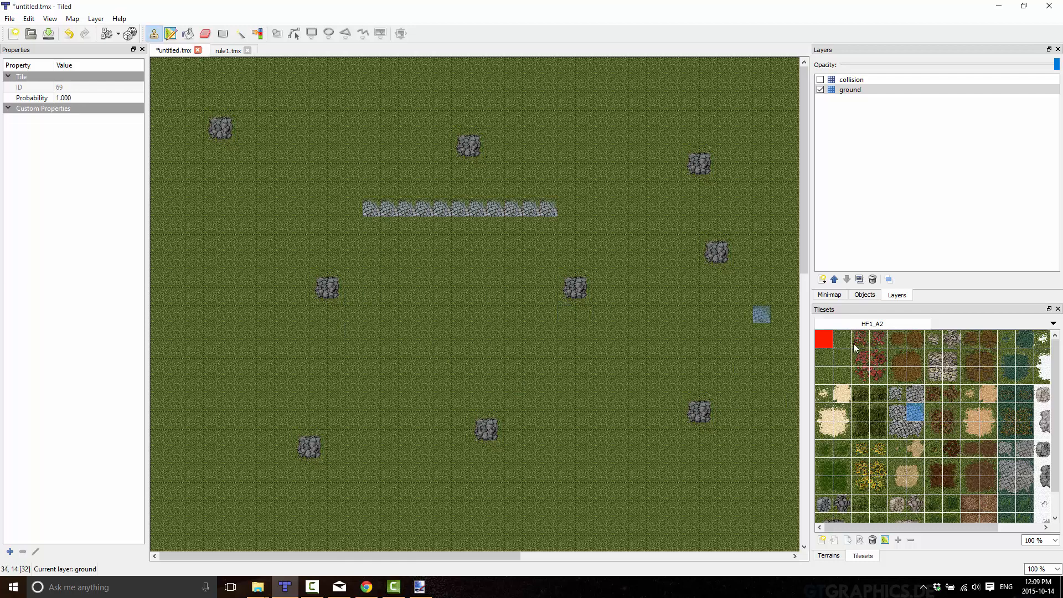
# - Paint lower-left cobblestone tiles downward from diagonally below the row's left end, and run AutoMap on the untitled map
pyautogui.click(897, 431)
pyautogui.click(359, 226)
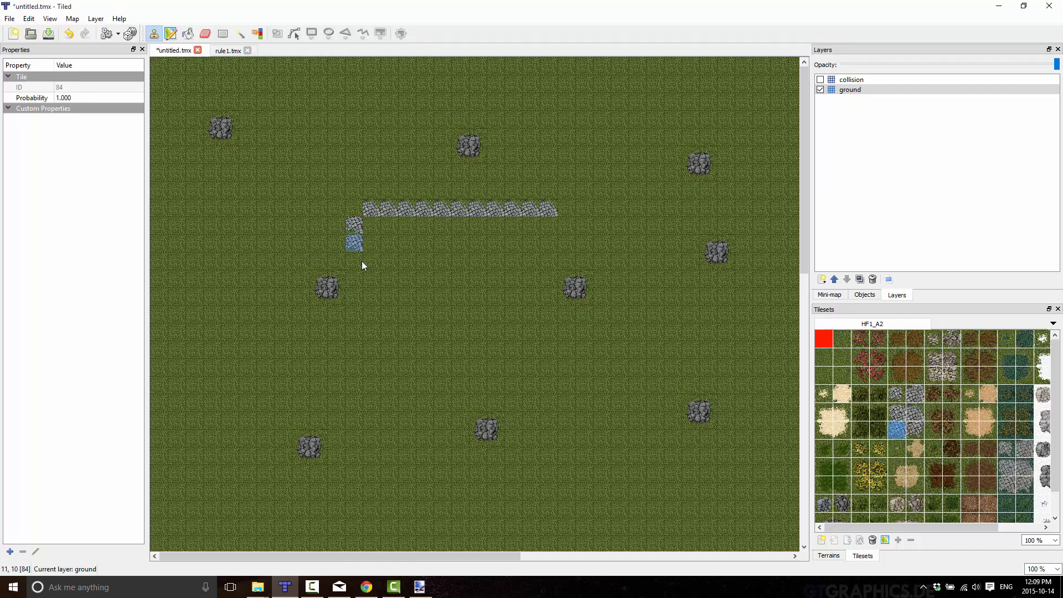
pyautogui.moveTo(363, 266); pyautogui.dragTo(368, 354)
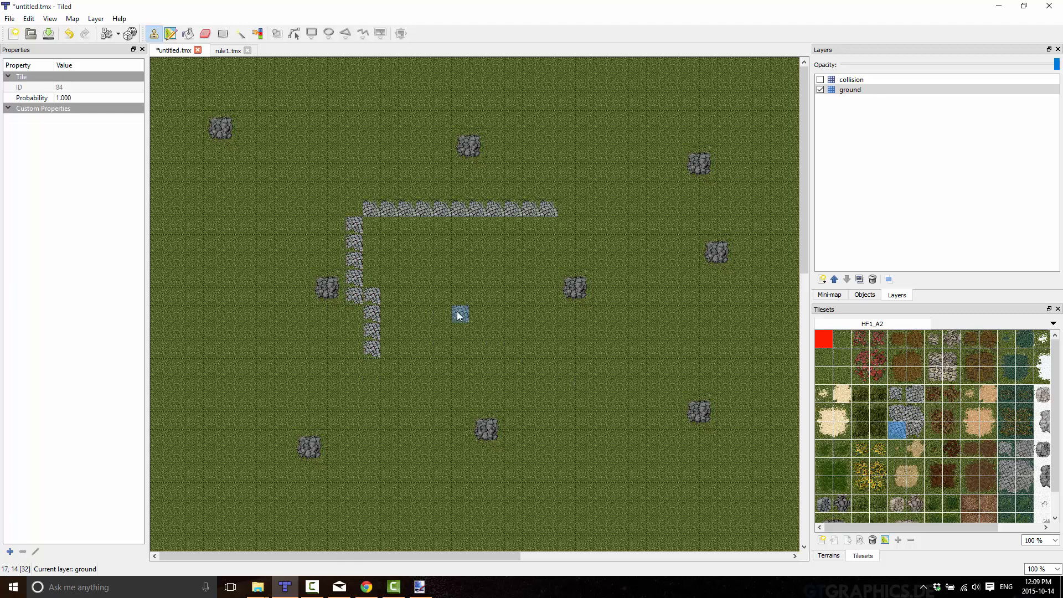
pyautogui.press('a')
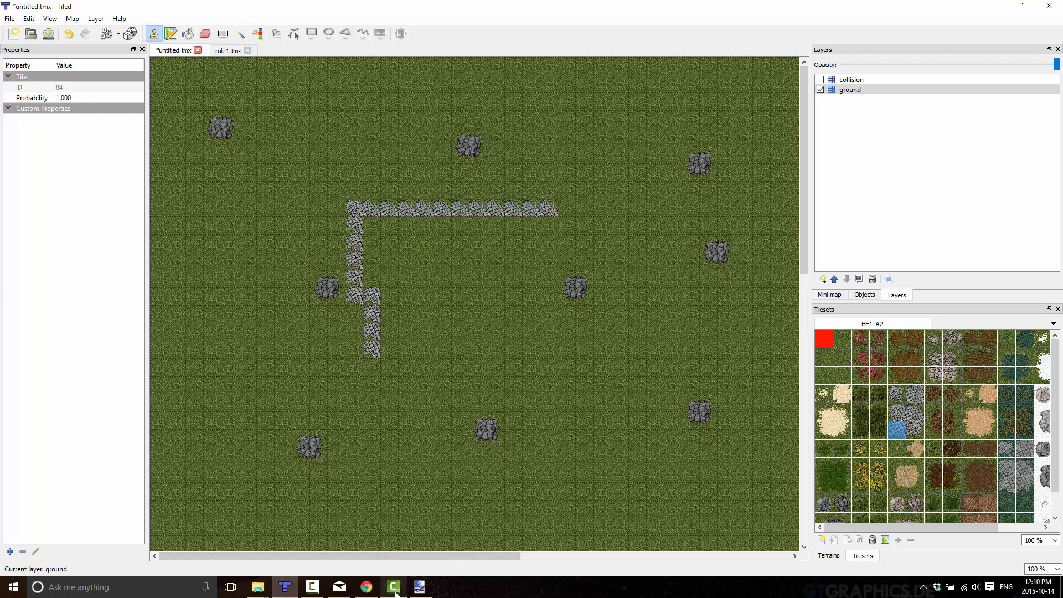
pyautogui.moveTo(396, 591)
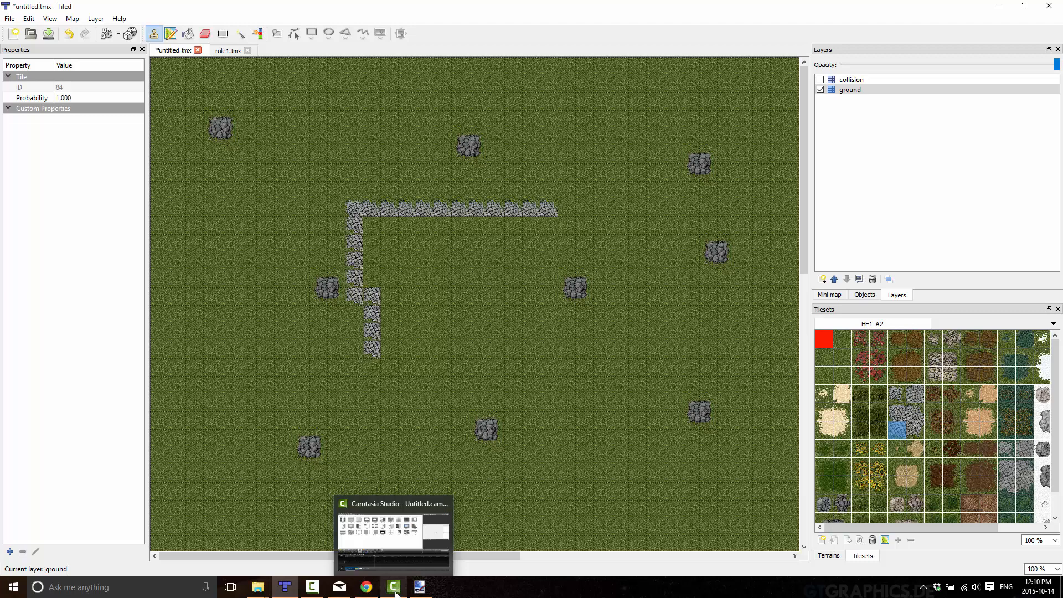